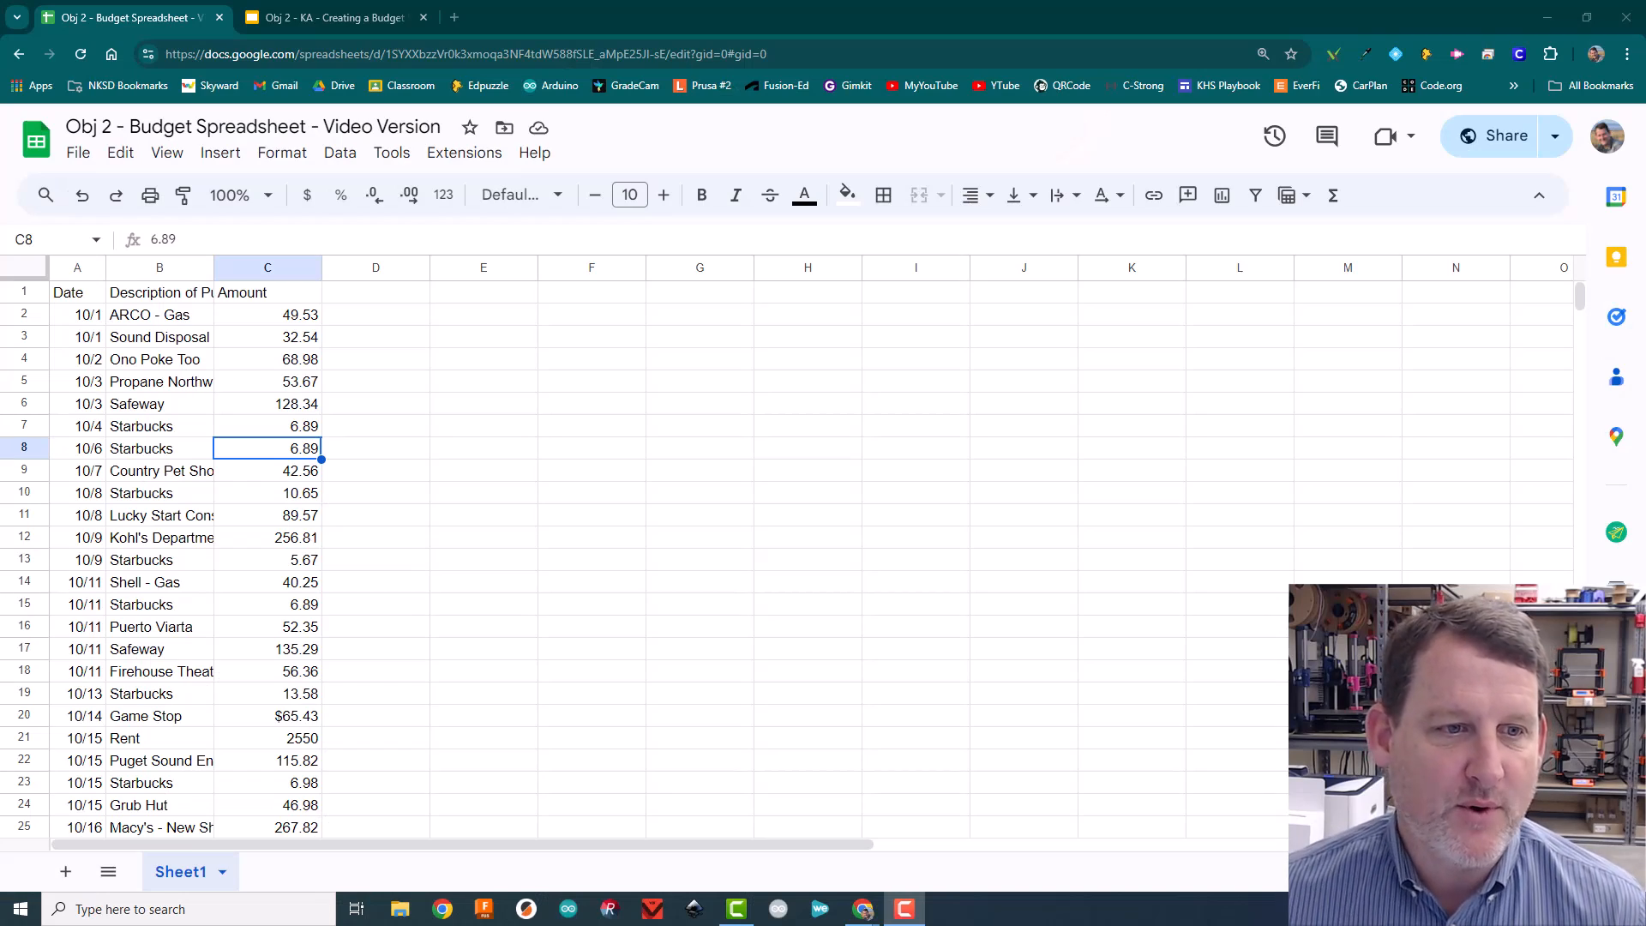
Examine the October purchase list's dates, descriptions and amounts, and the empty columns beside it
scroll(600, 557, "down", 6)
scroll(600, 557, "up", 6)
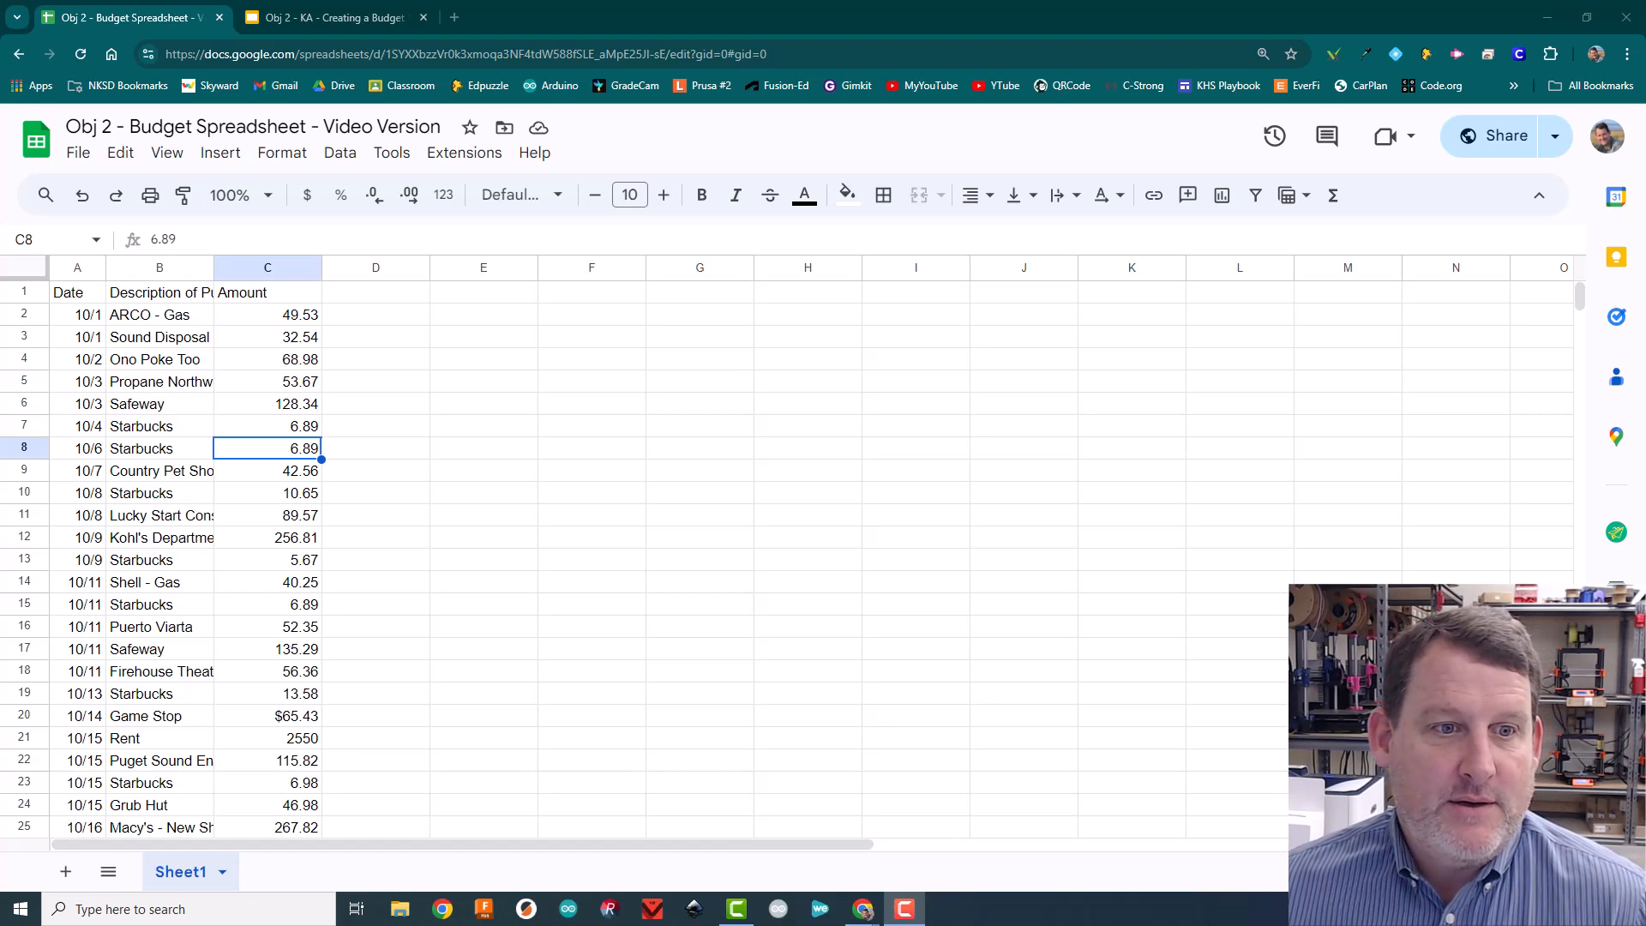
left_click(267, 314)
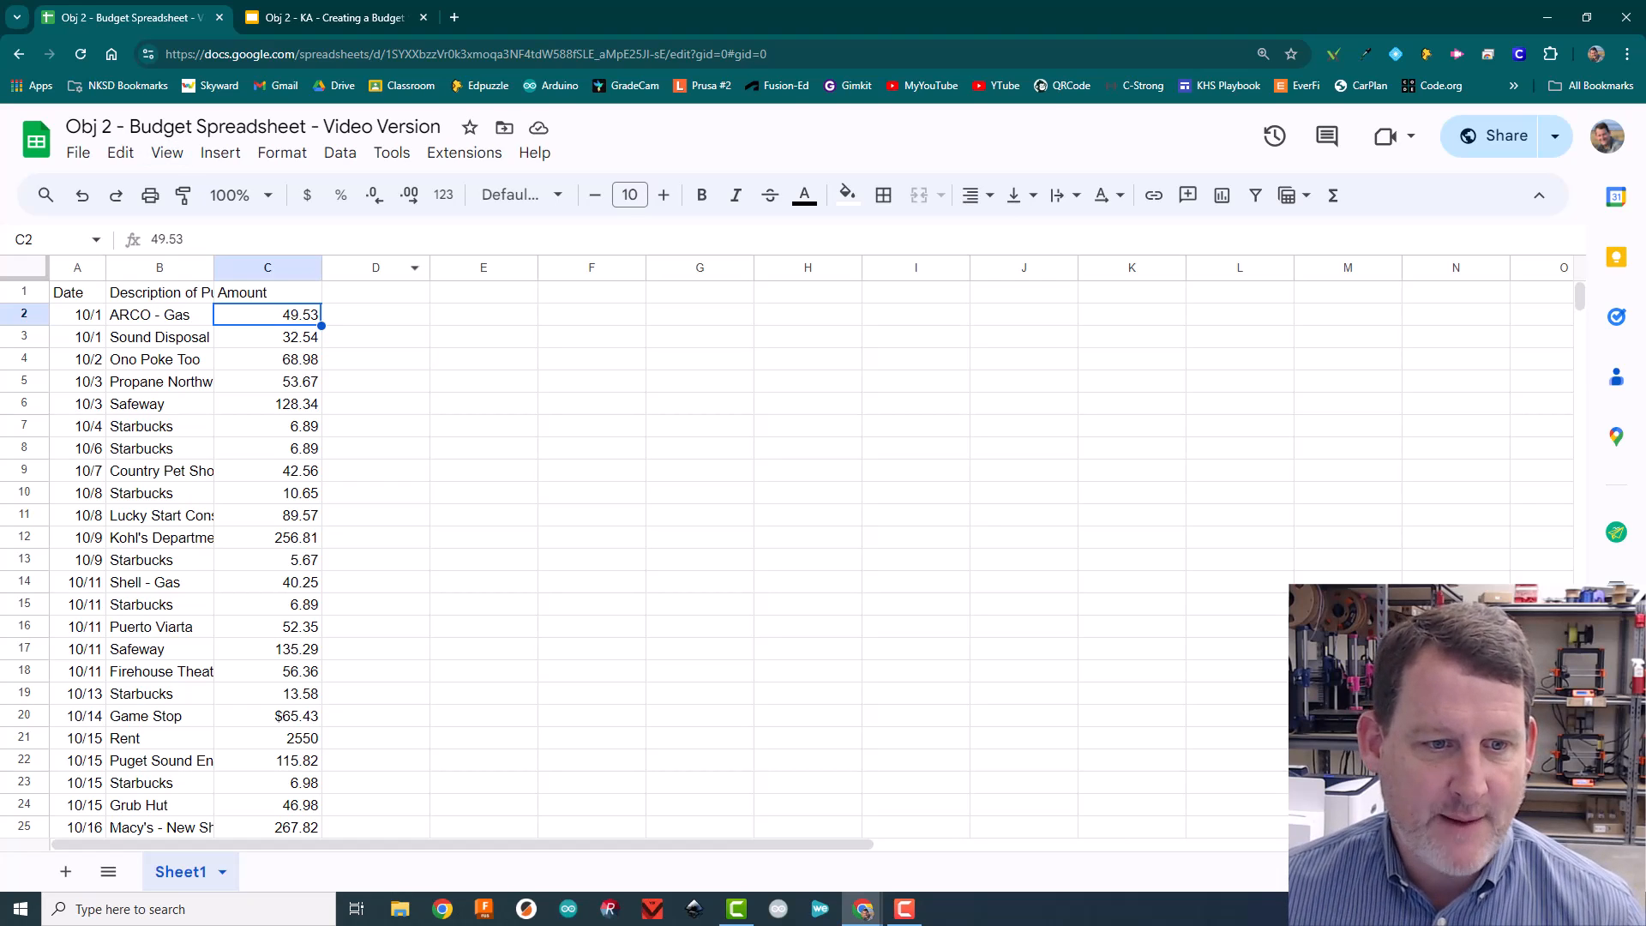
left_click(268, 493)
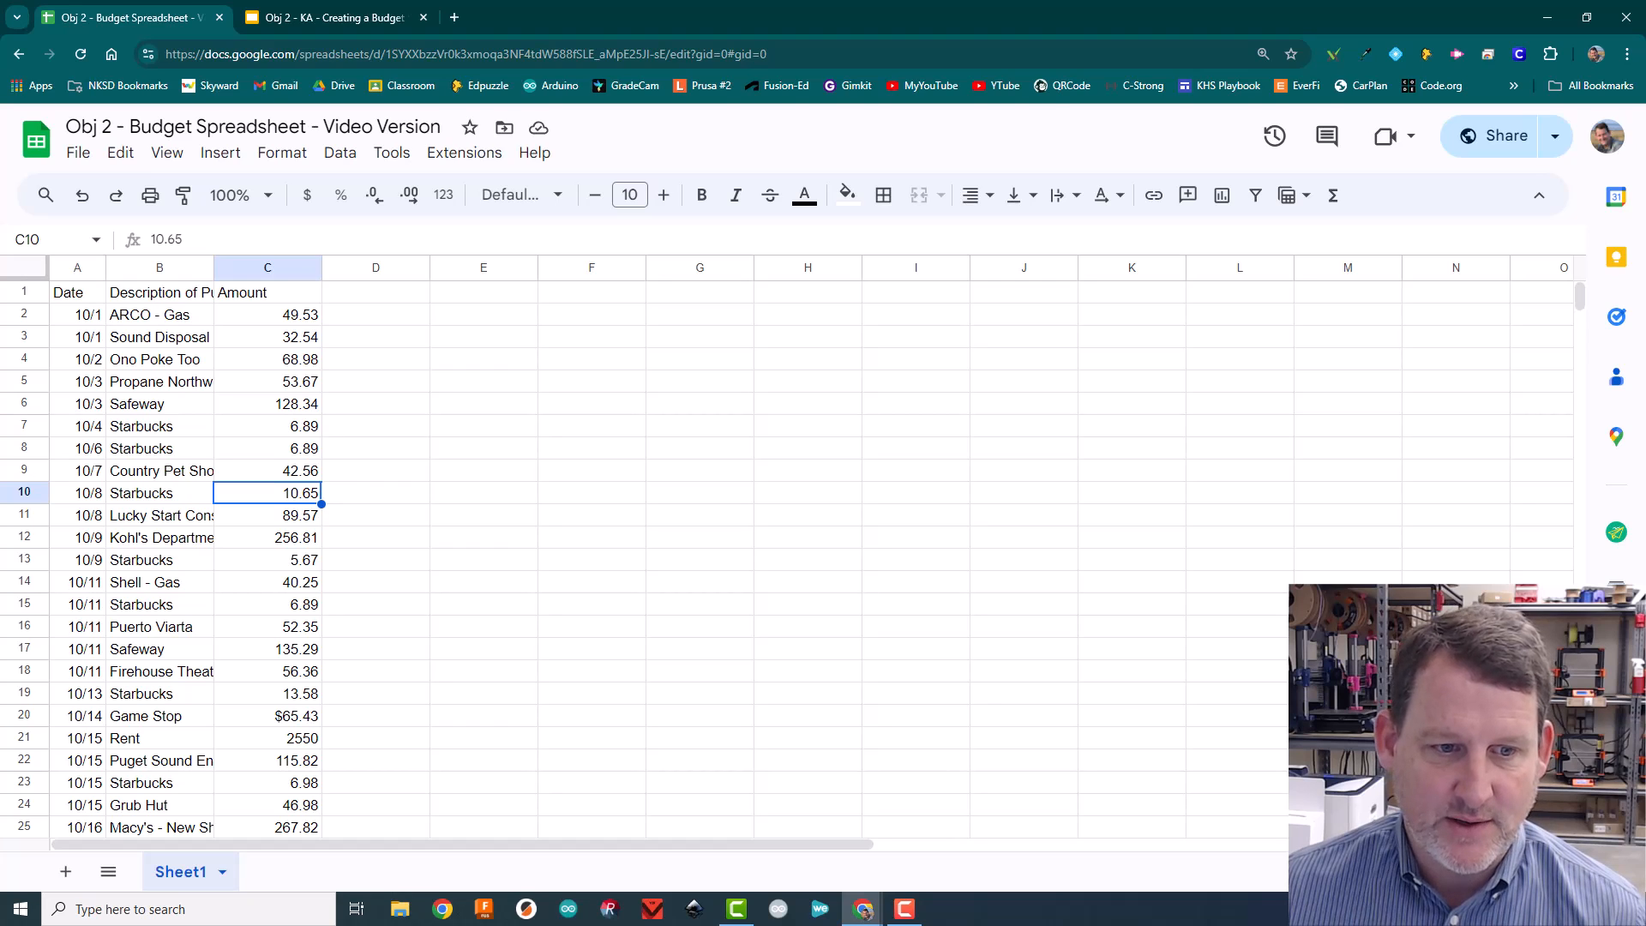
left_click(268, 582)
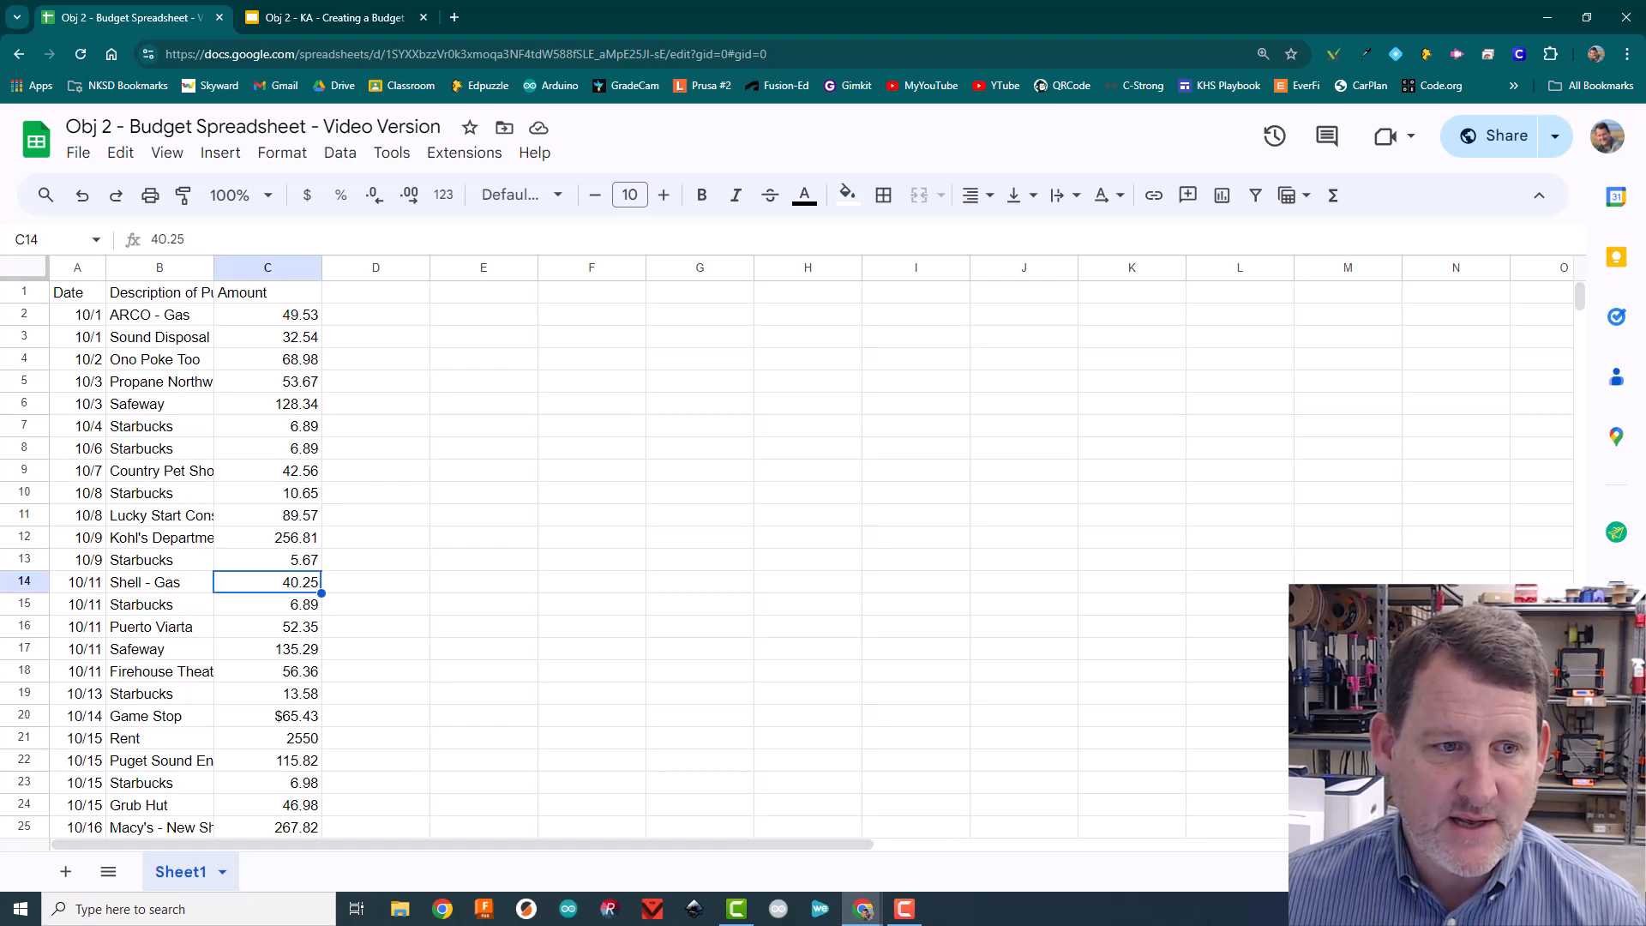
left_click(159, 403)
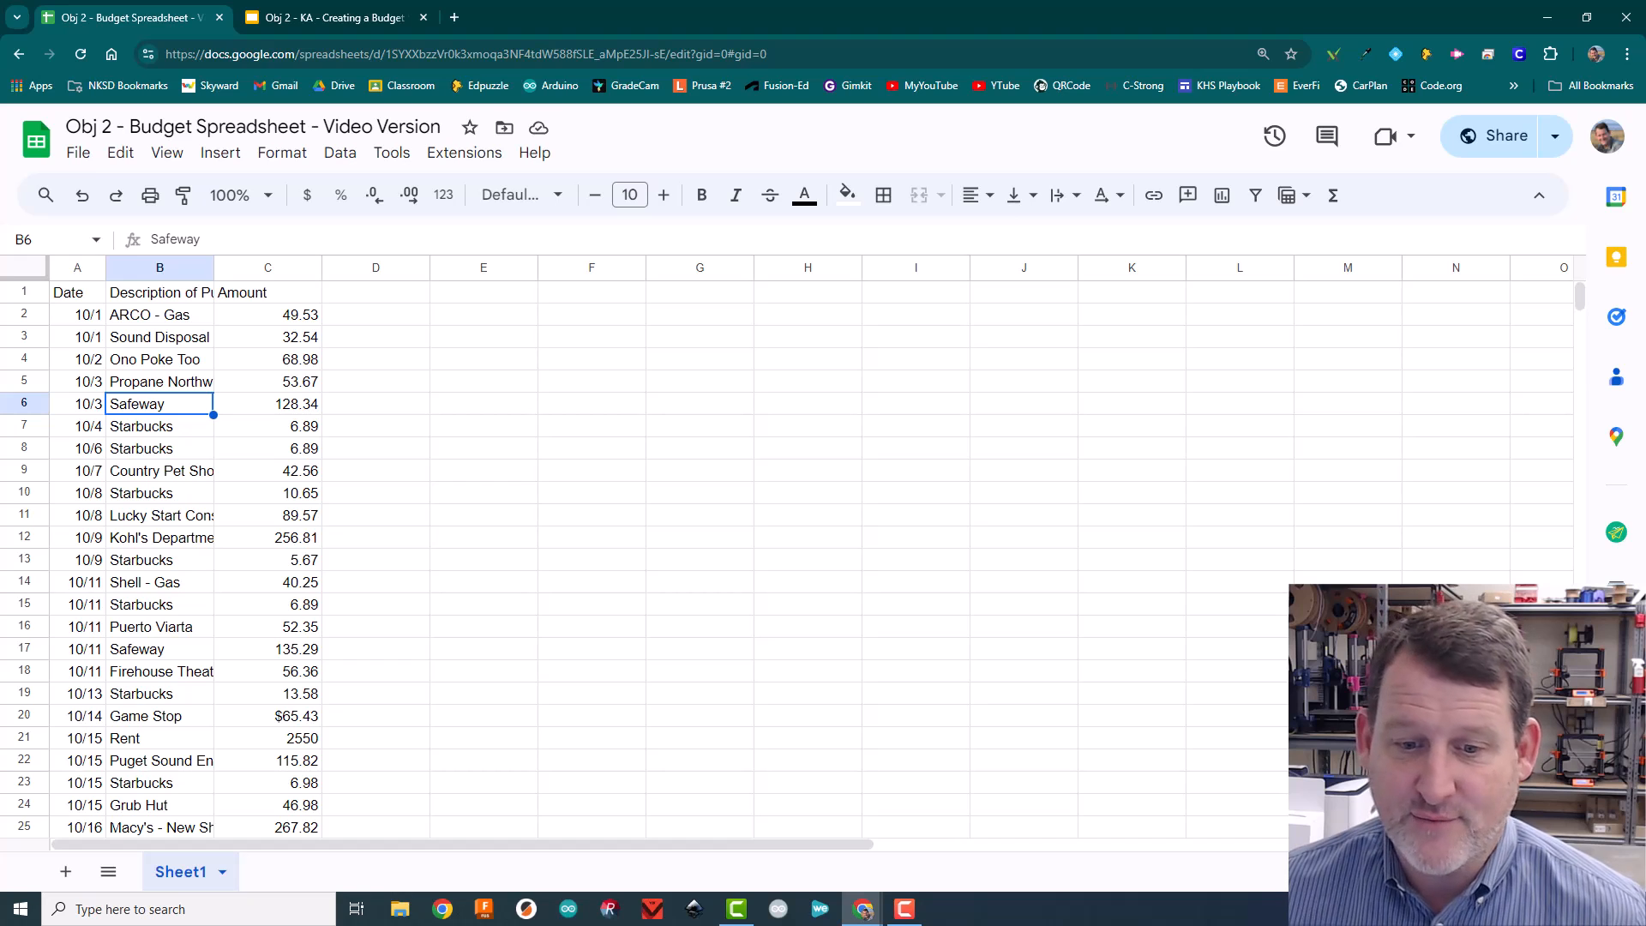
scroll(772, 549, "right", 10)
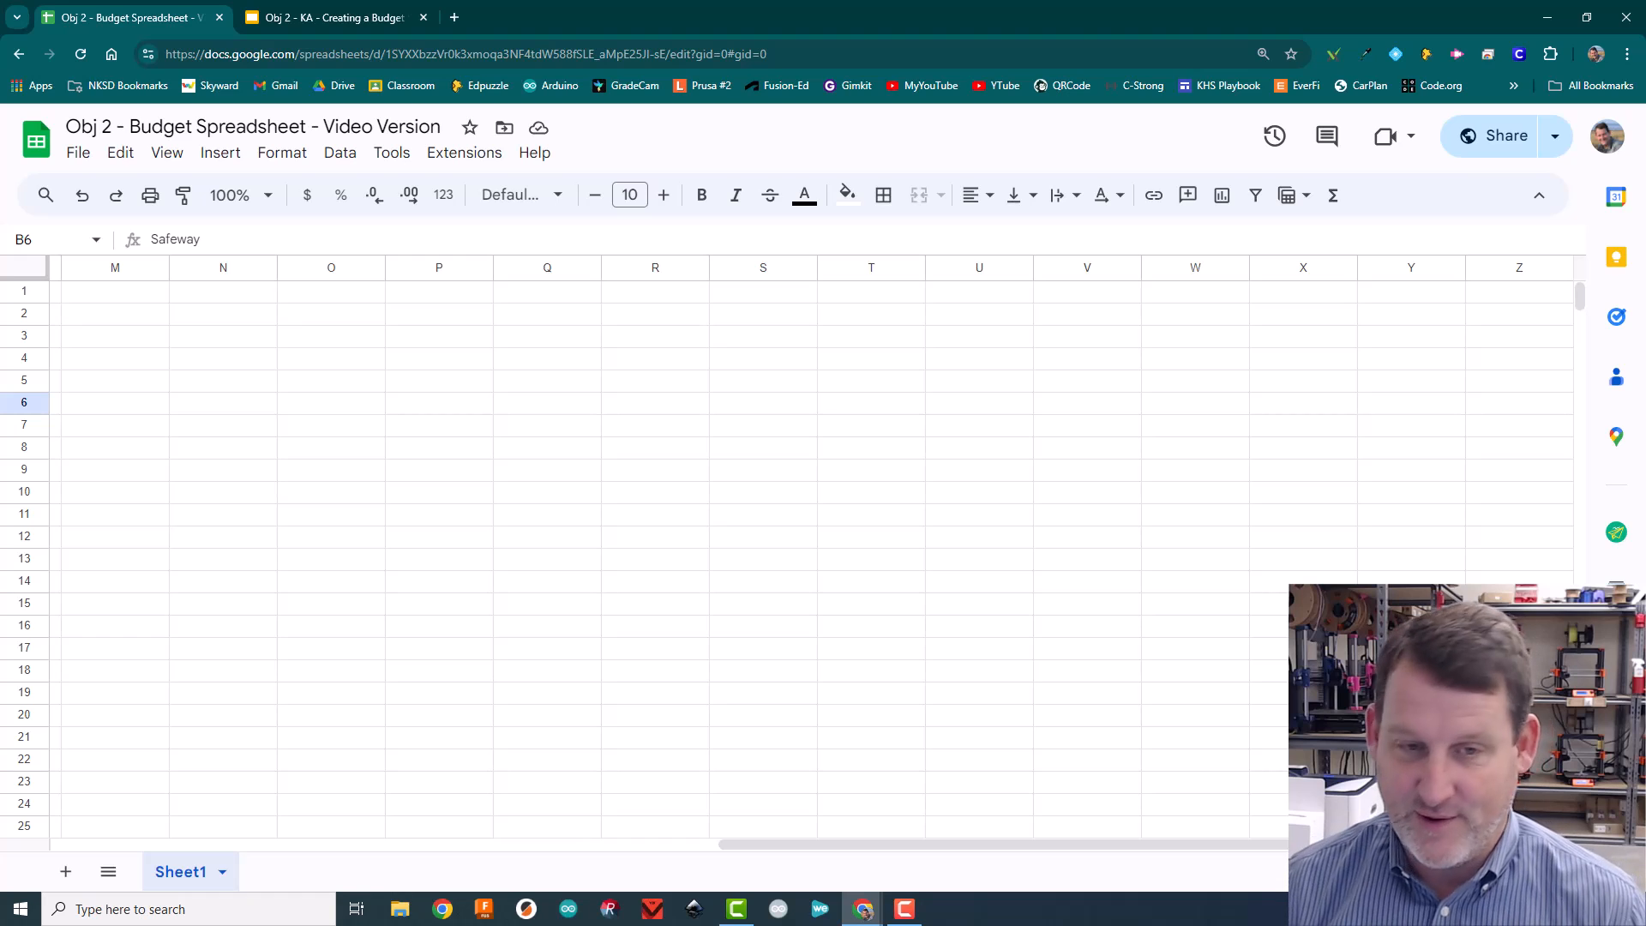
scroll(772, 548, "left", 10)
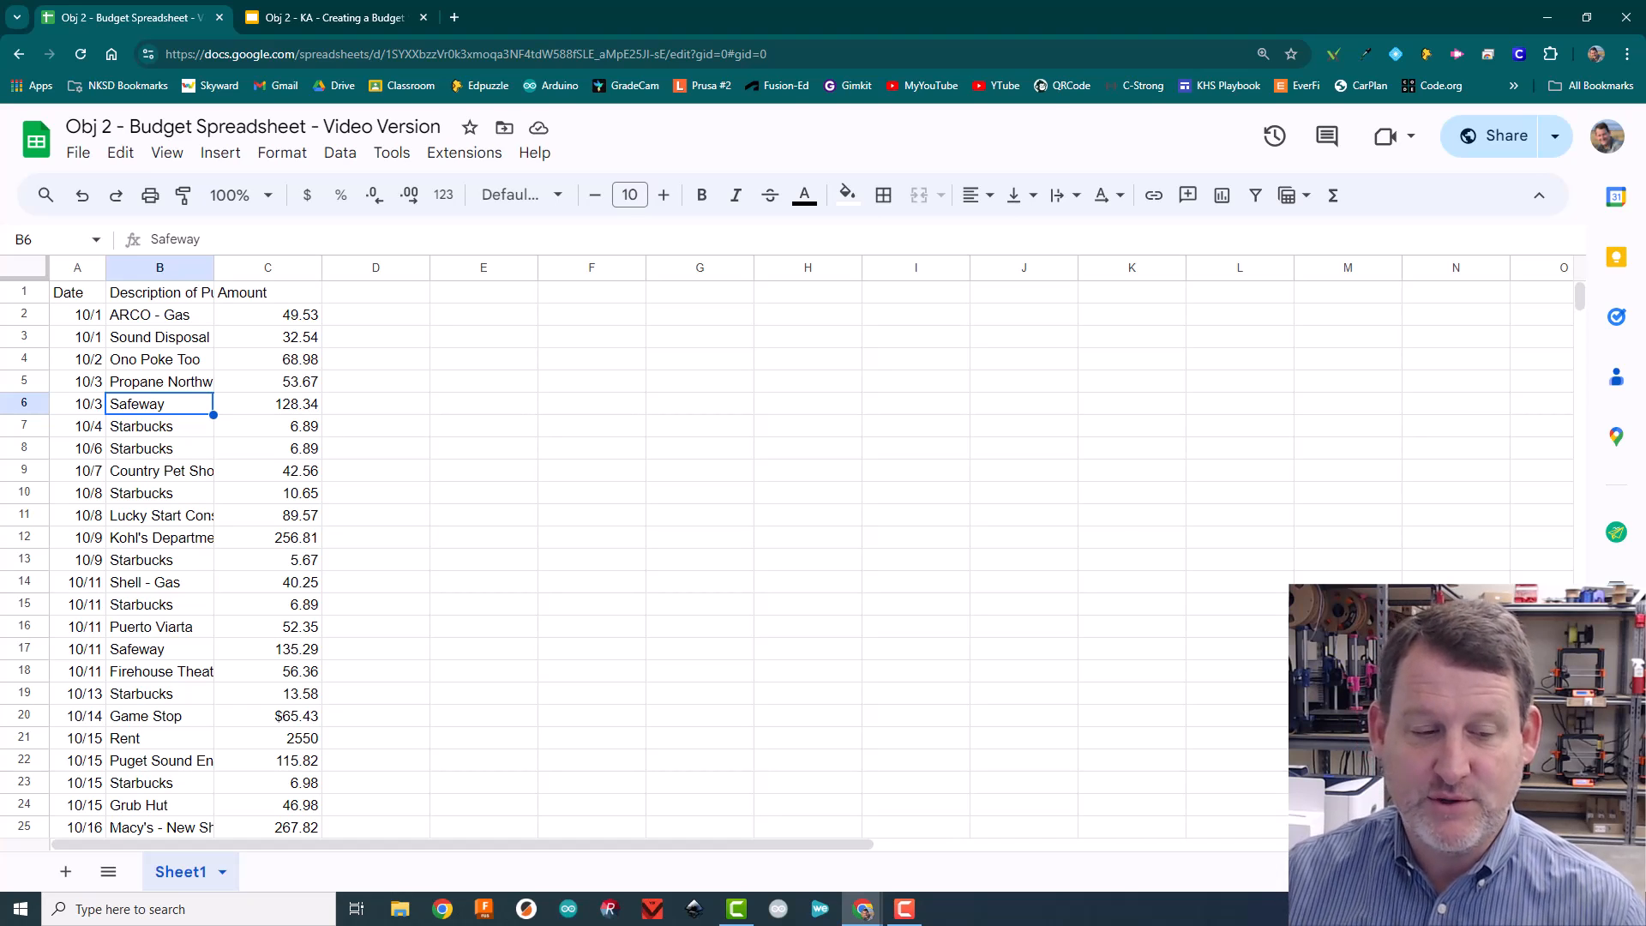
Add a second sheet to the spreadsheet and rename the original Sheet1 as October
left_click(65, 871)
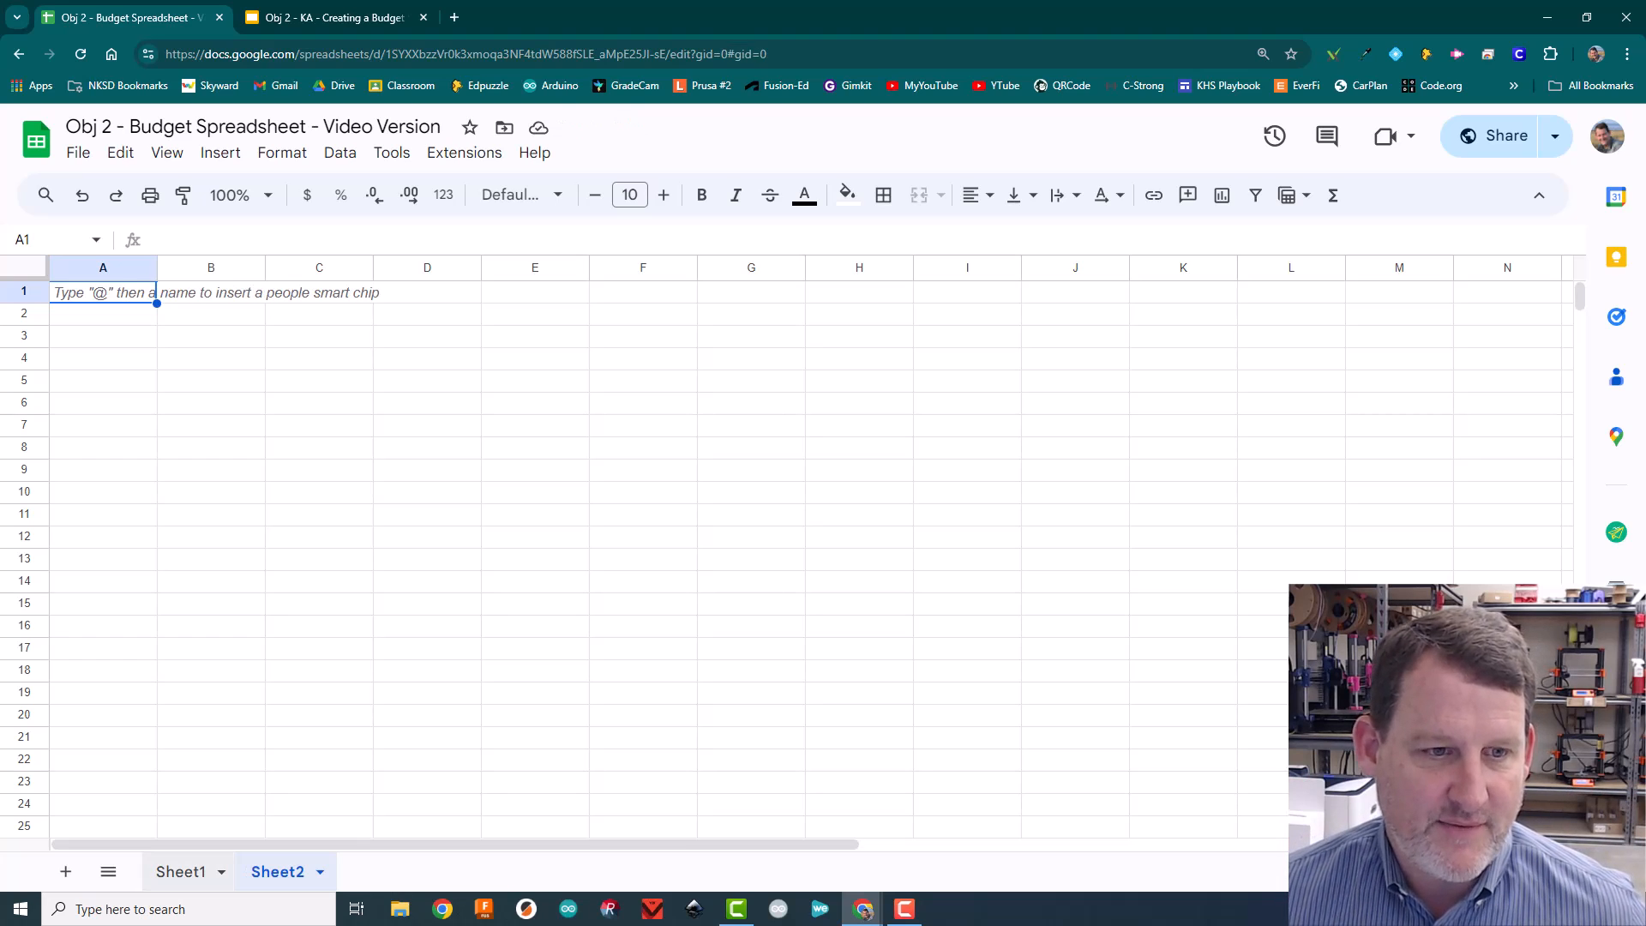
left_click(181, 871)
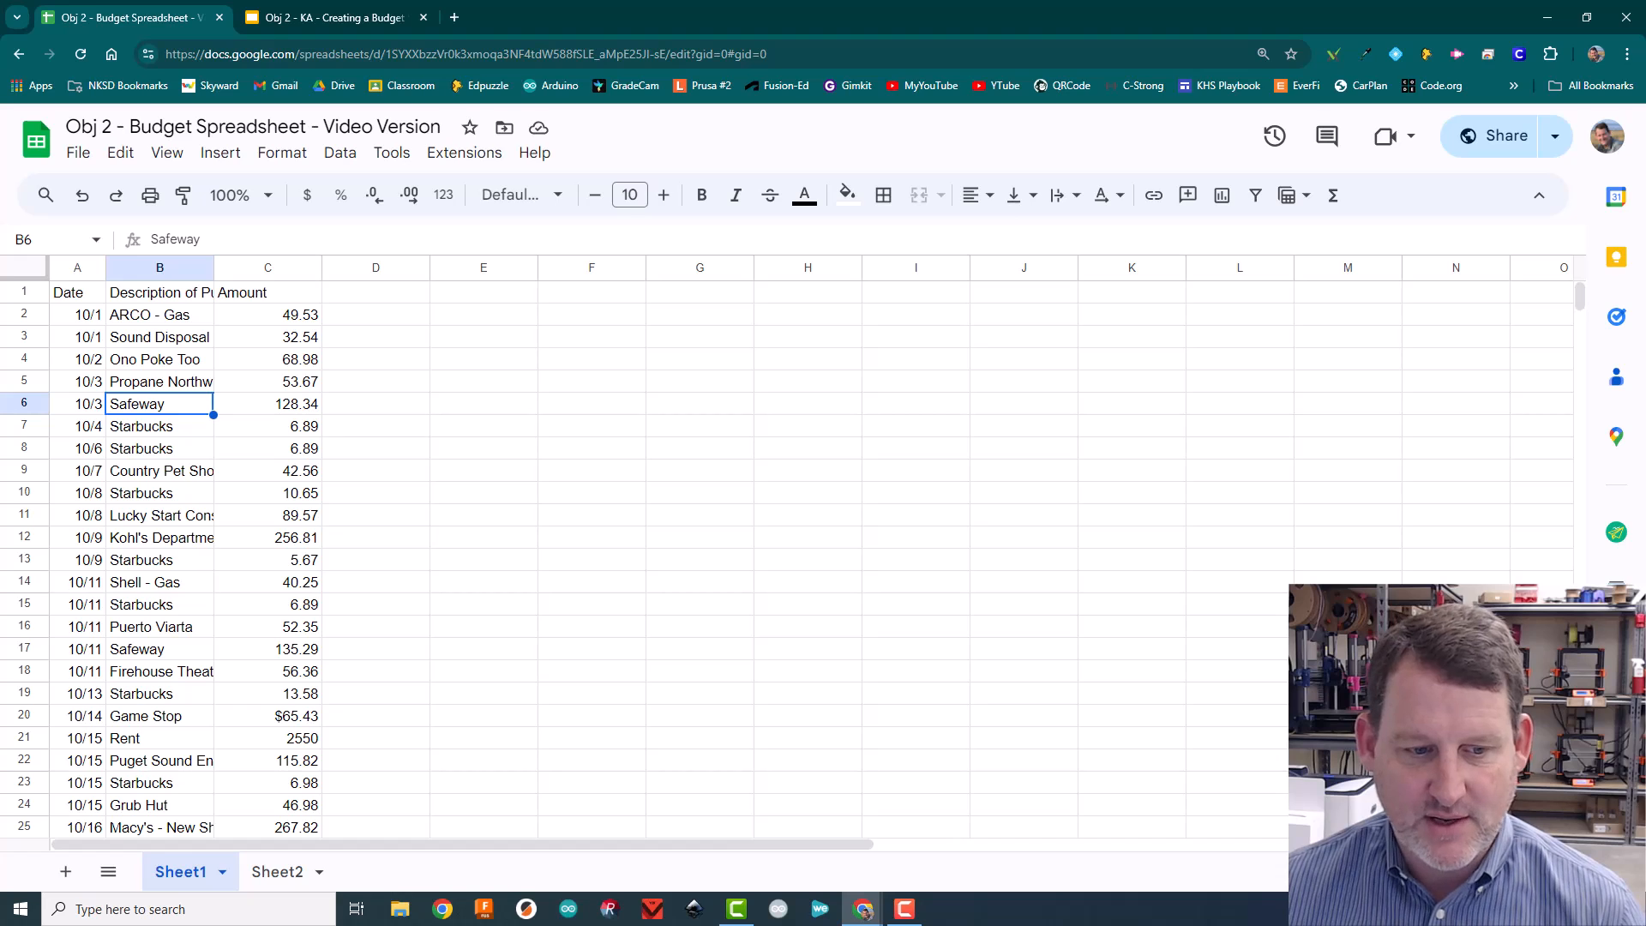
double_click(181, 872)
type("October")
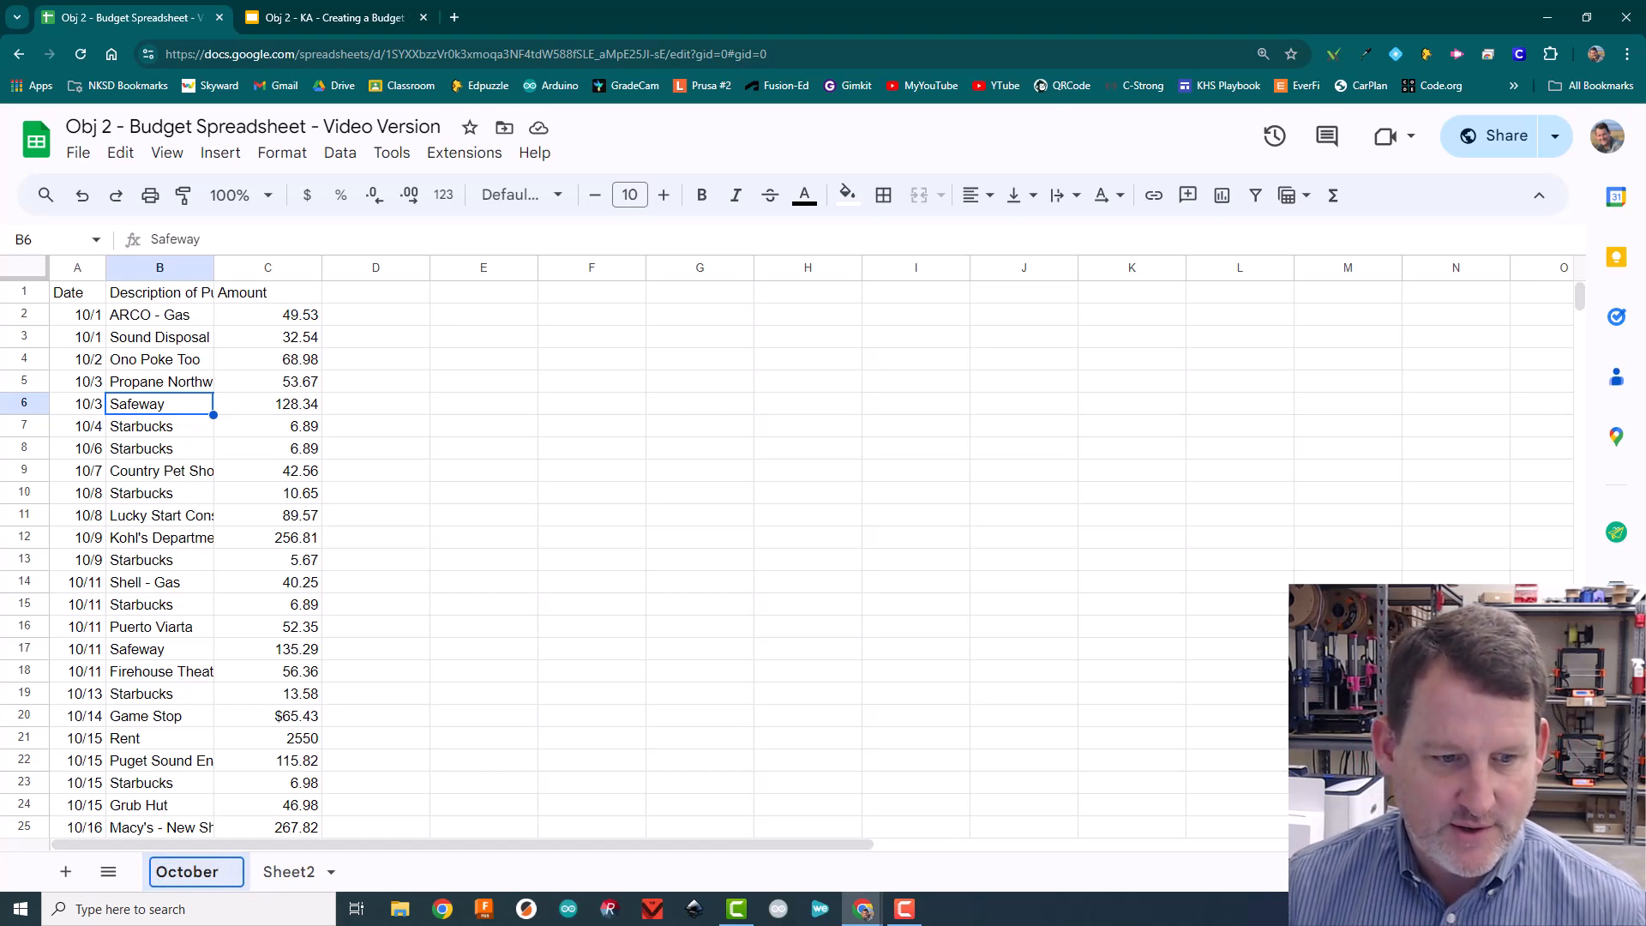
key("Return")
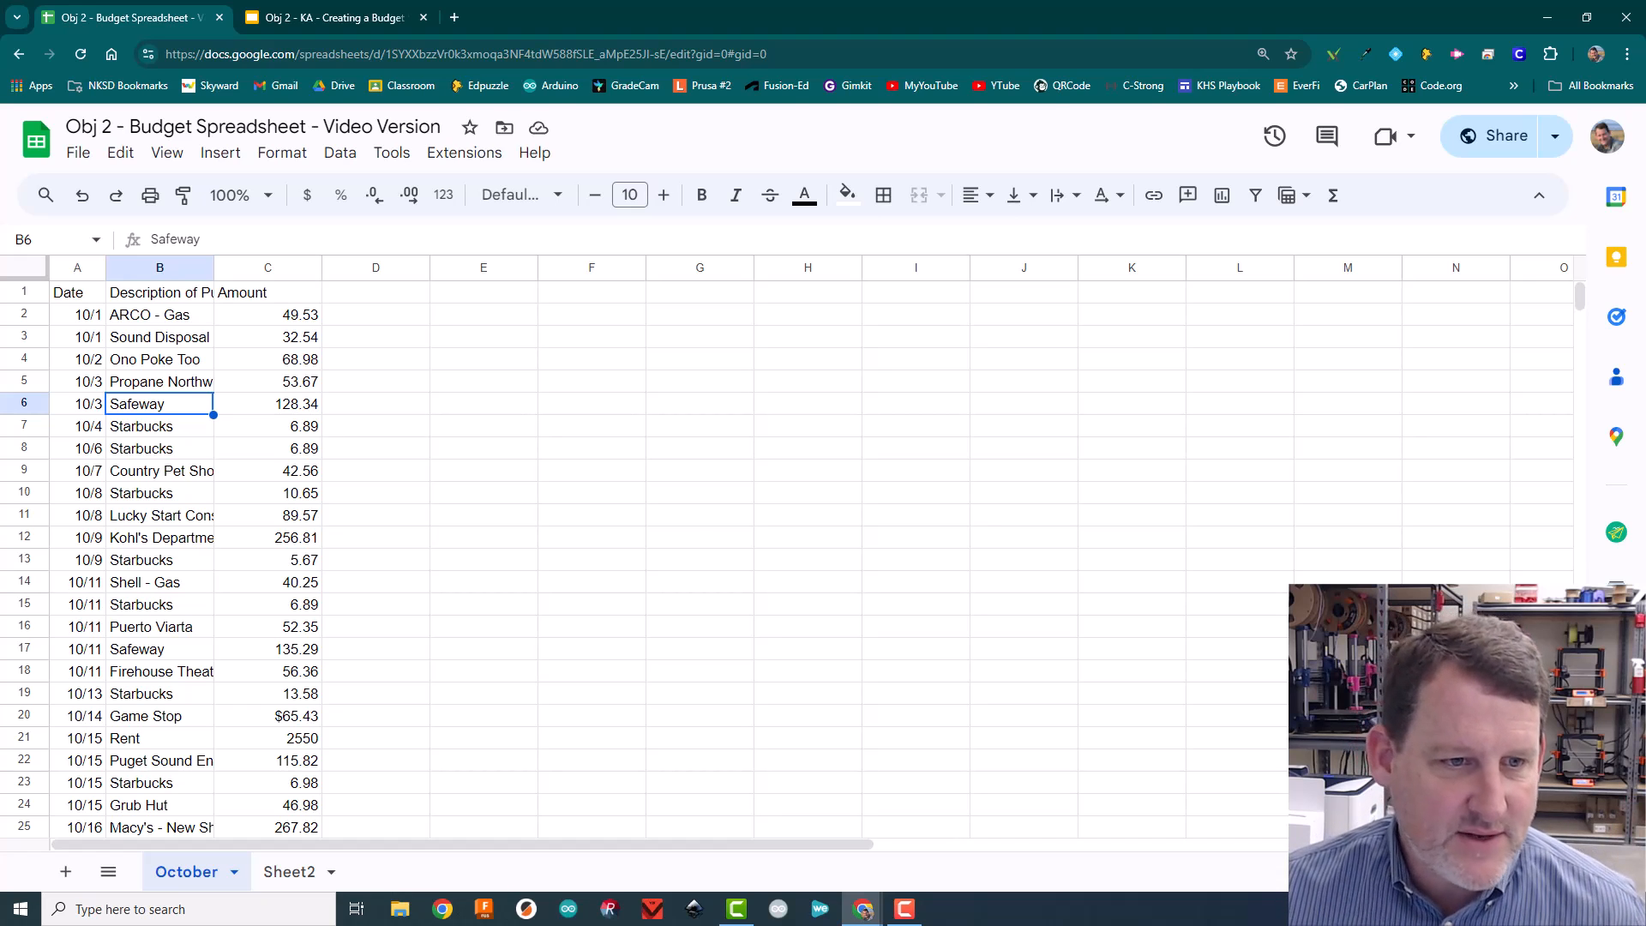
Widen column B to fit the full purchase descriptions, leaving a little extra room beyond the longest entry
key("Up")
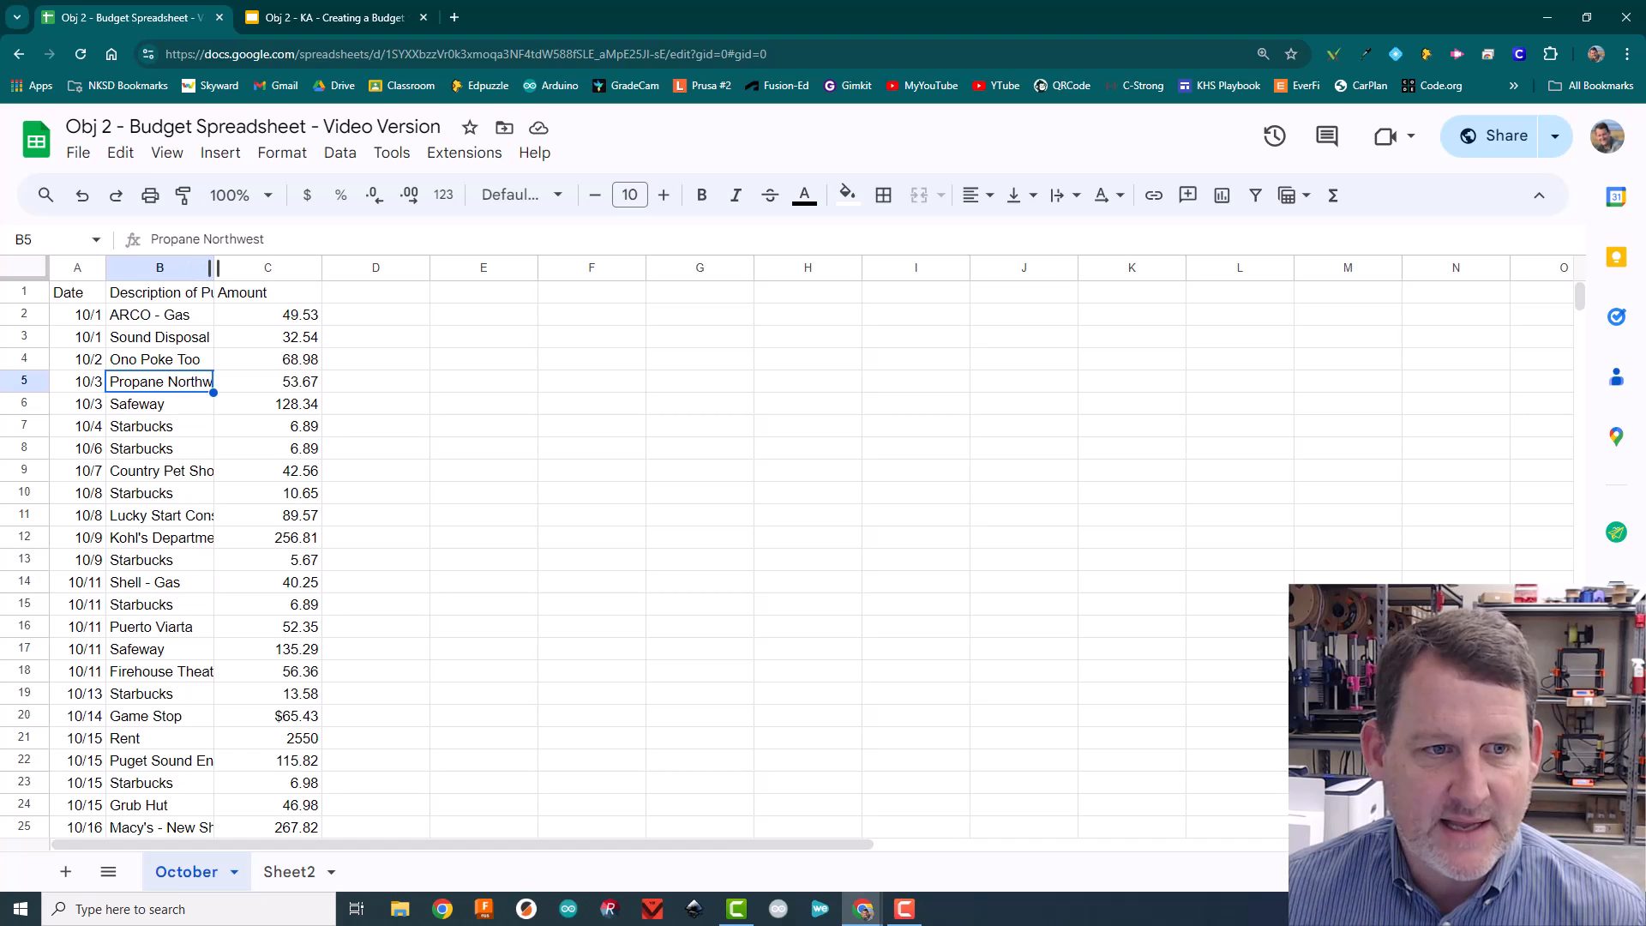
left_click_drag(214, 267, 319, 268)
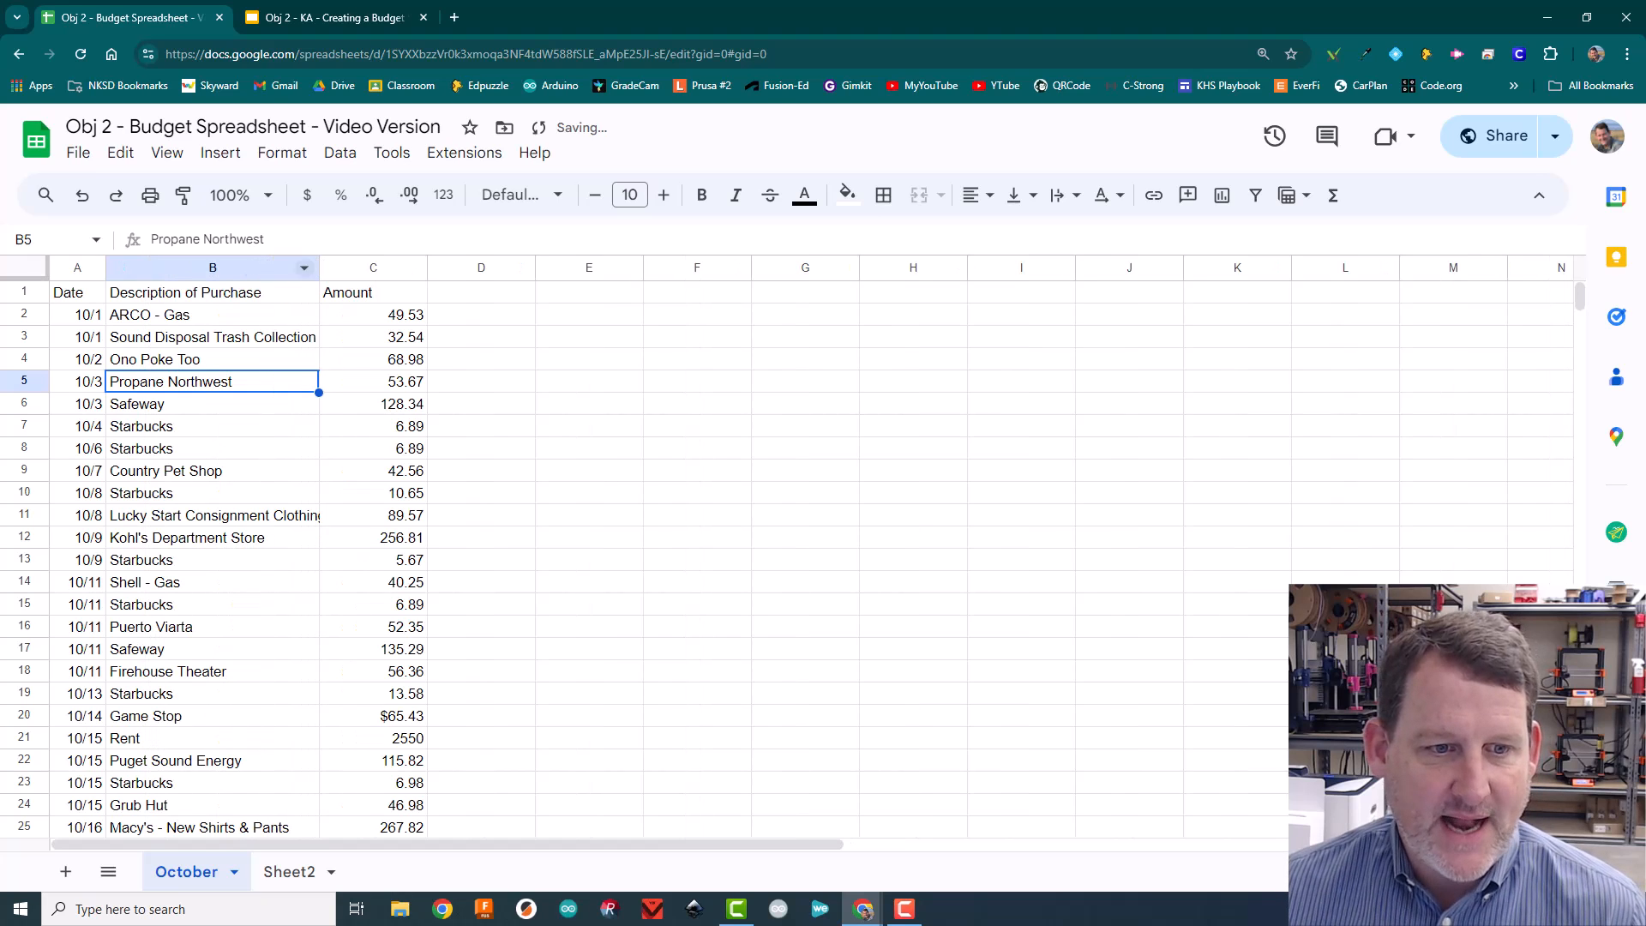
scroll(319, 267, "down", 3)
scroll(323, 268, "up", 3)
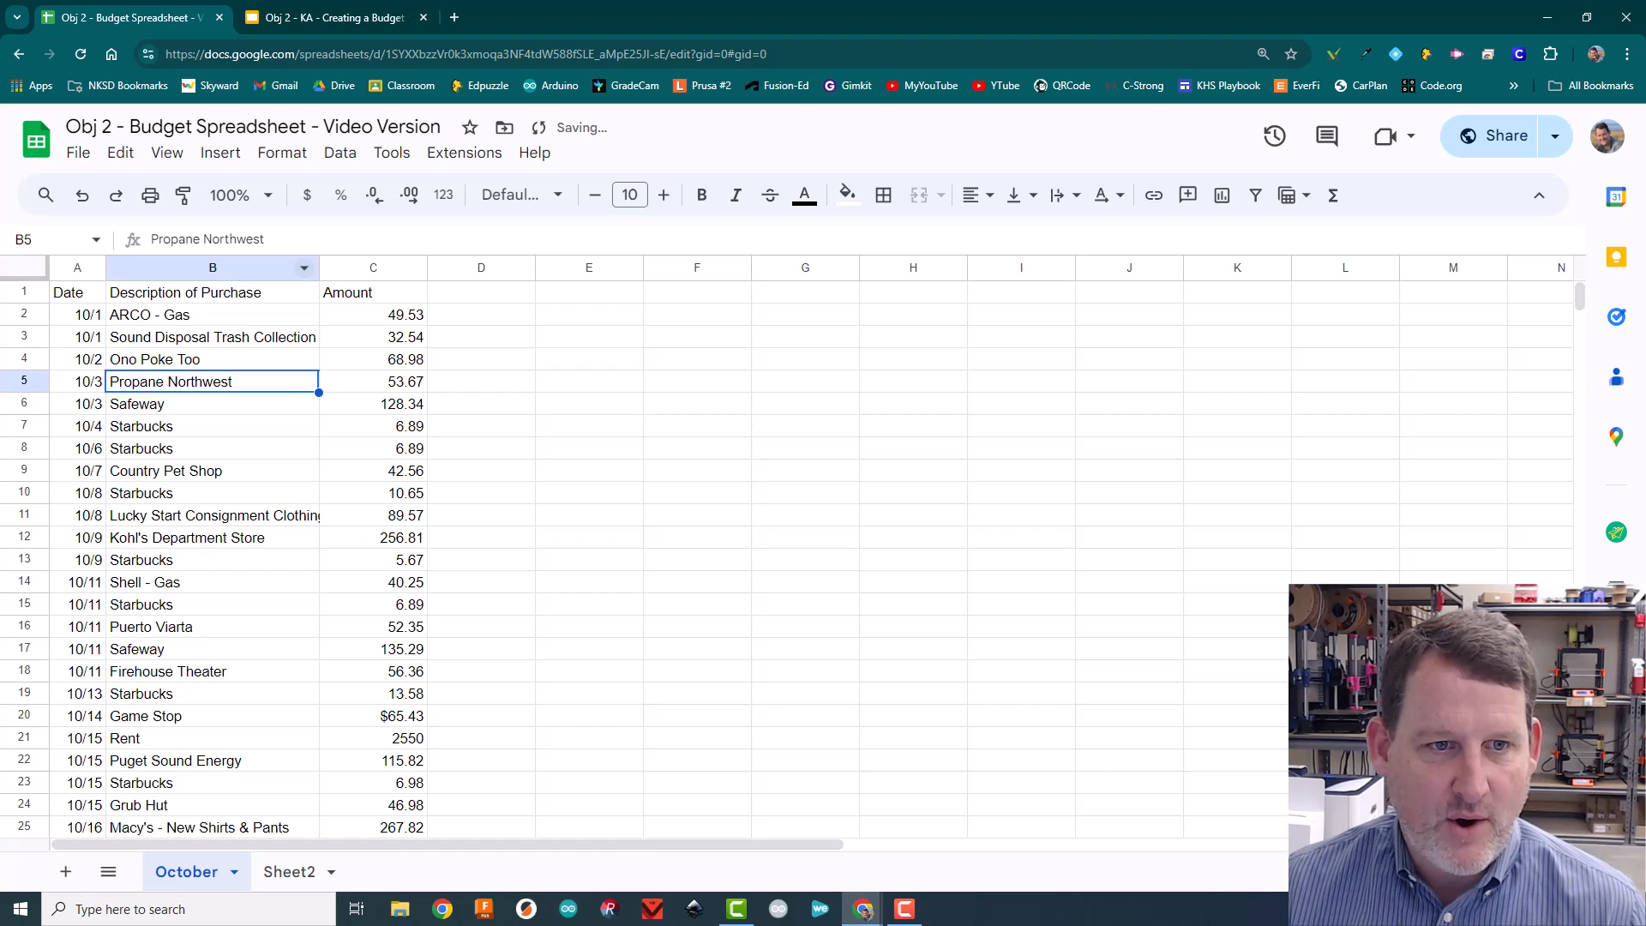
left_click_drag(319, 268, 382, 268)
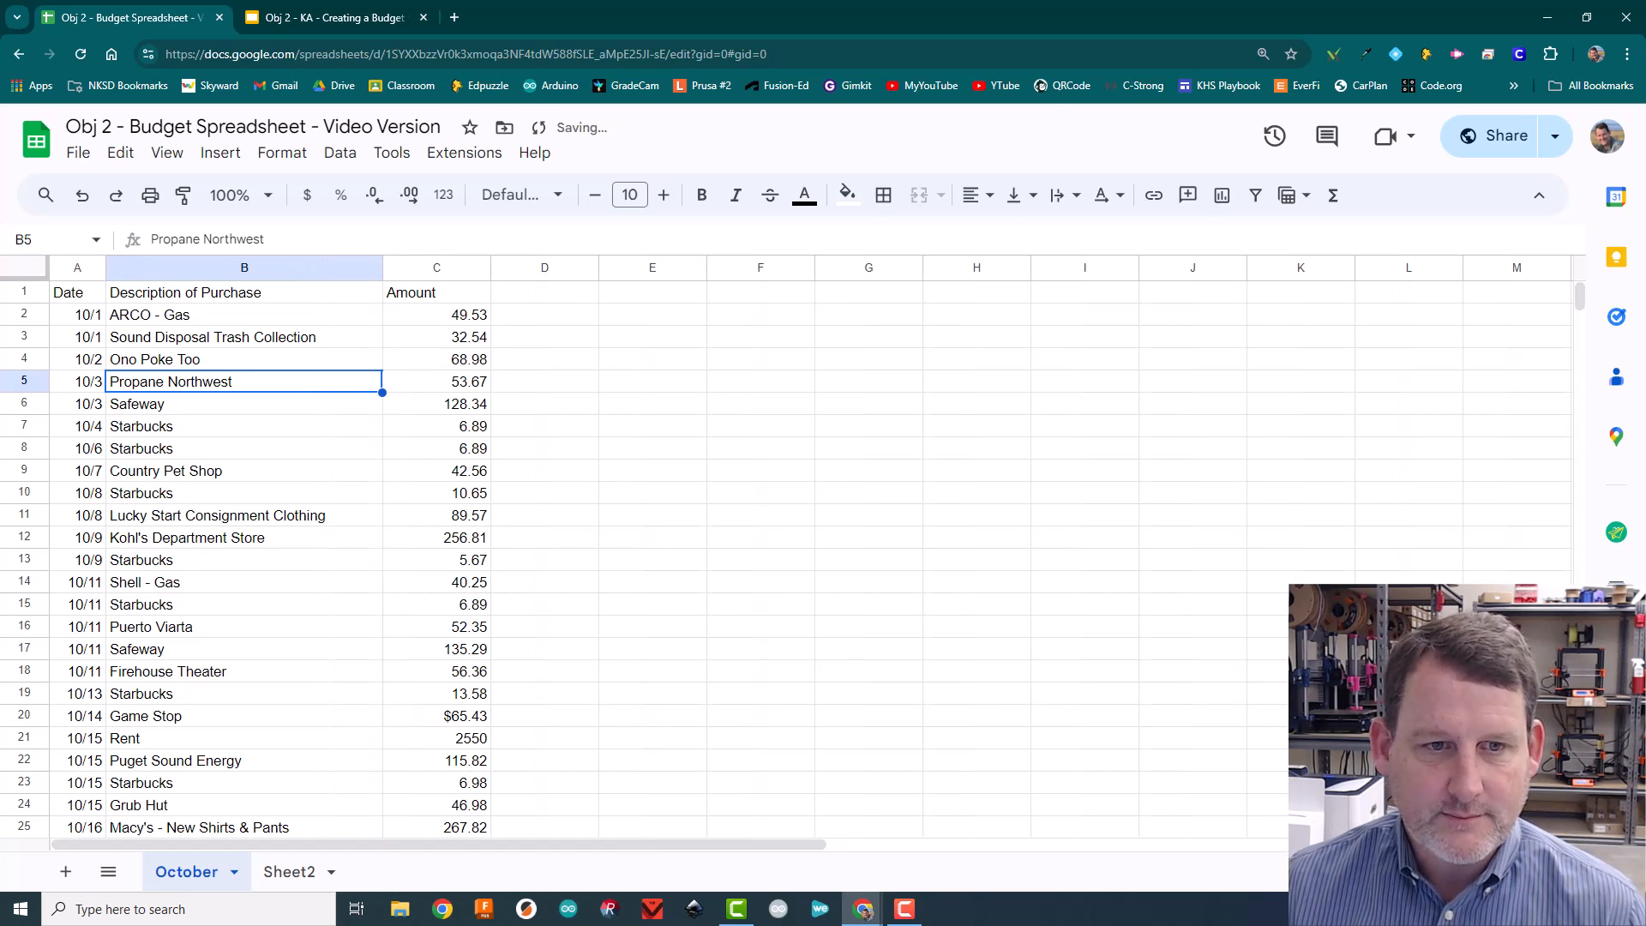
scroll(382, 548, "down", 5)
scroll(383, 548, "up", 5)
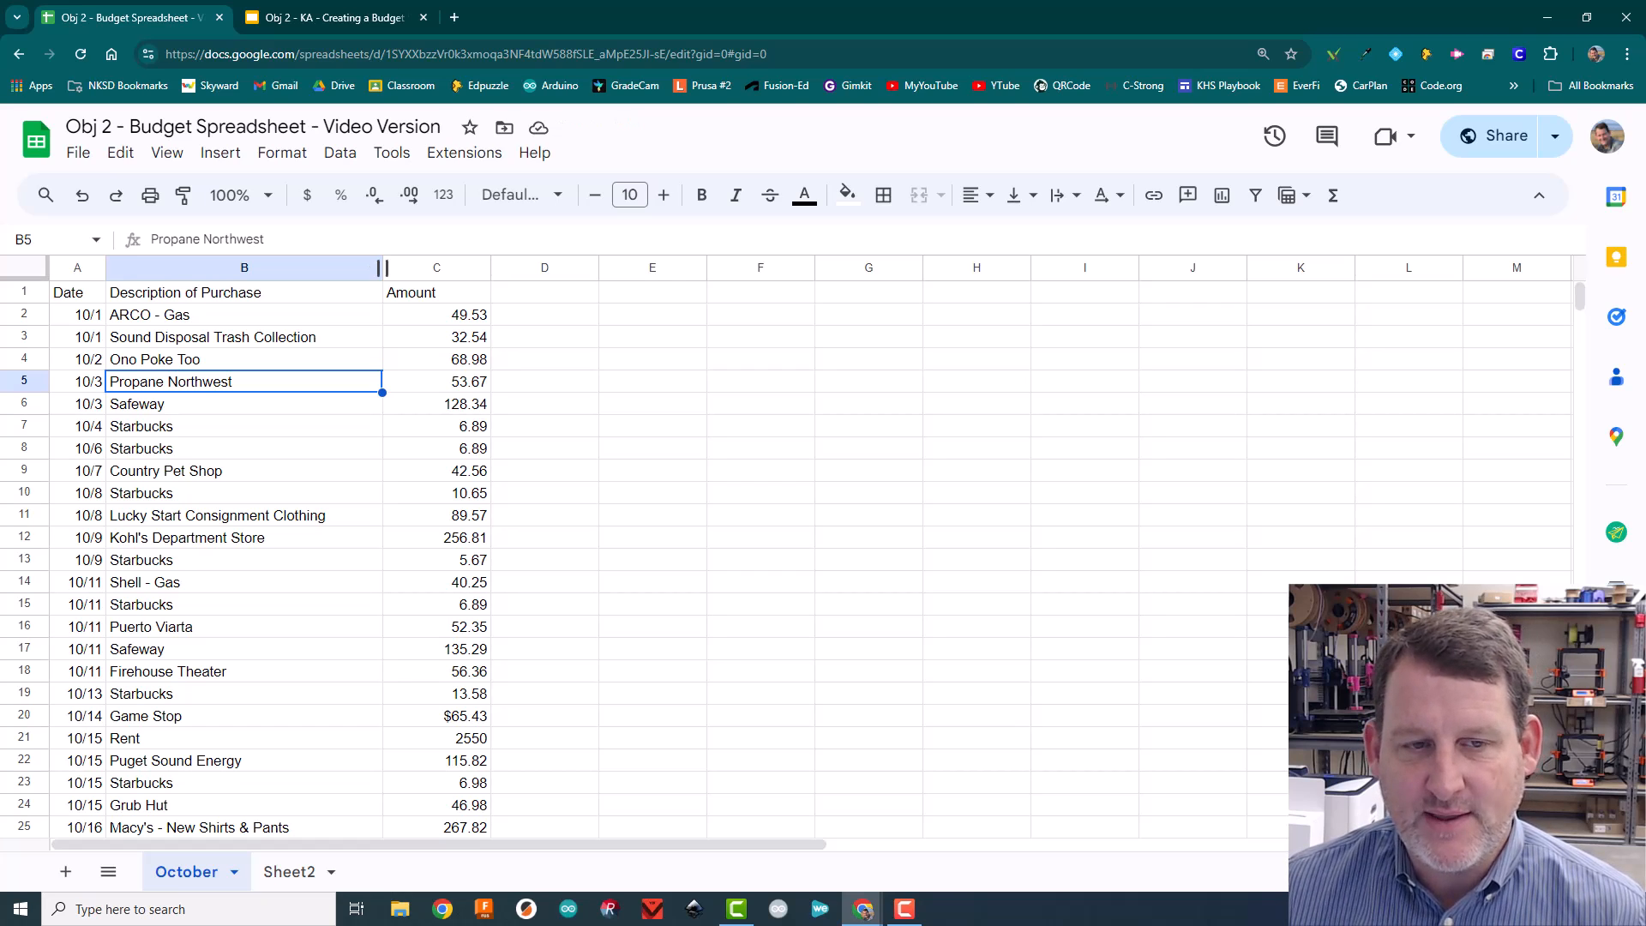
double_click(384, 267)
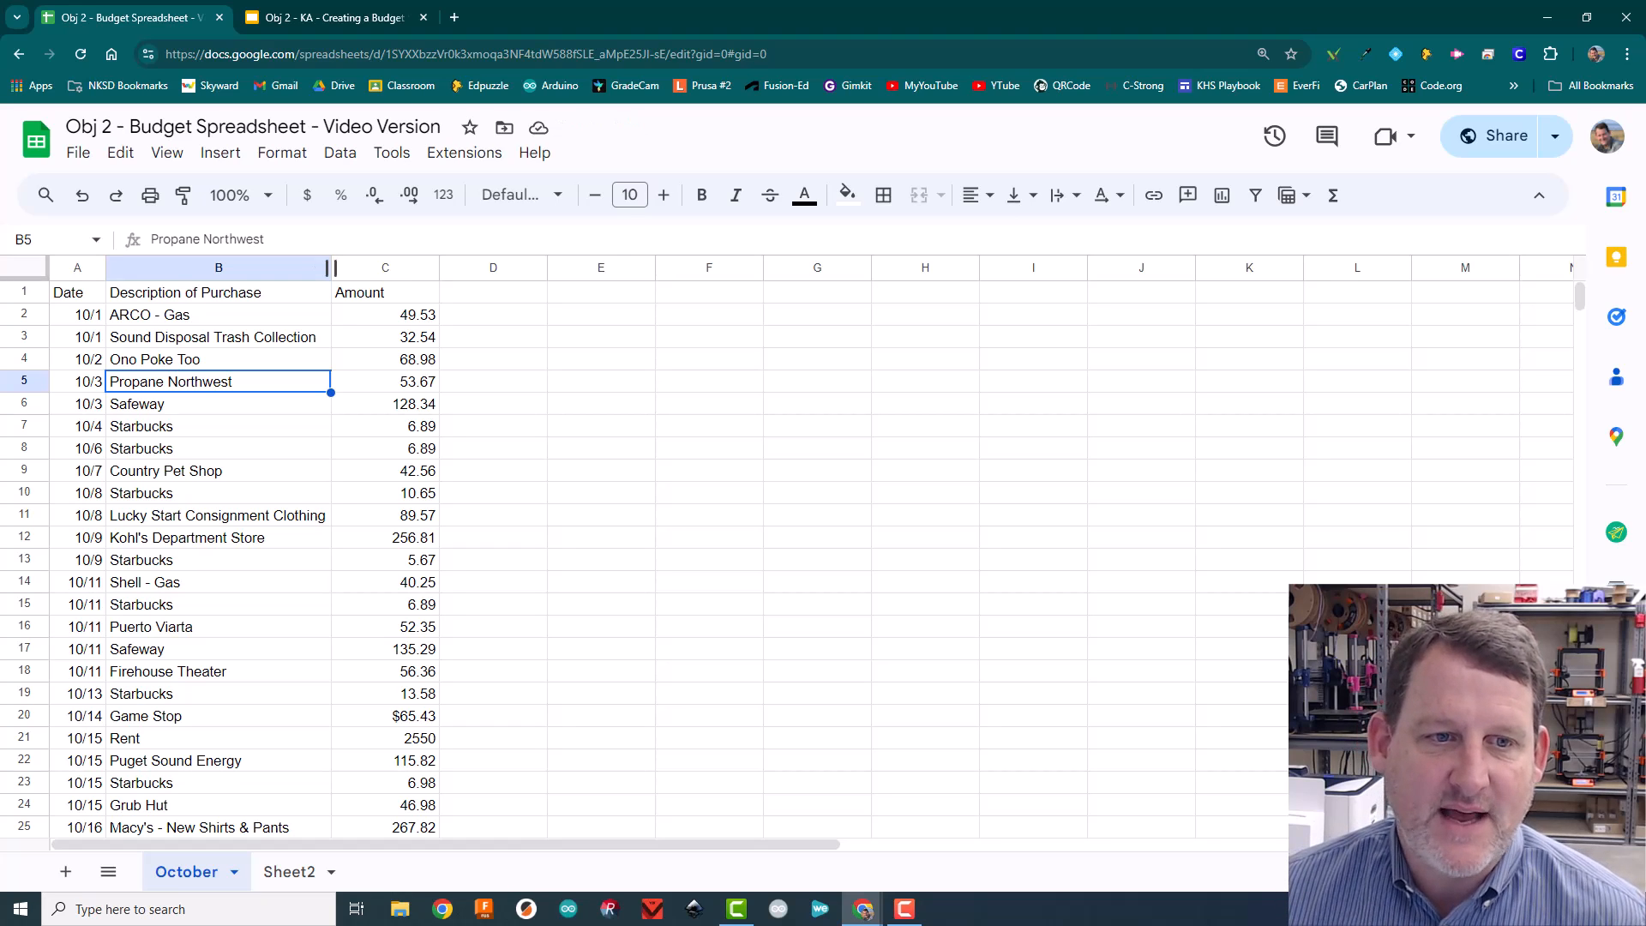
left_click_drag(331, 267, 341, 267)
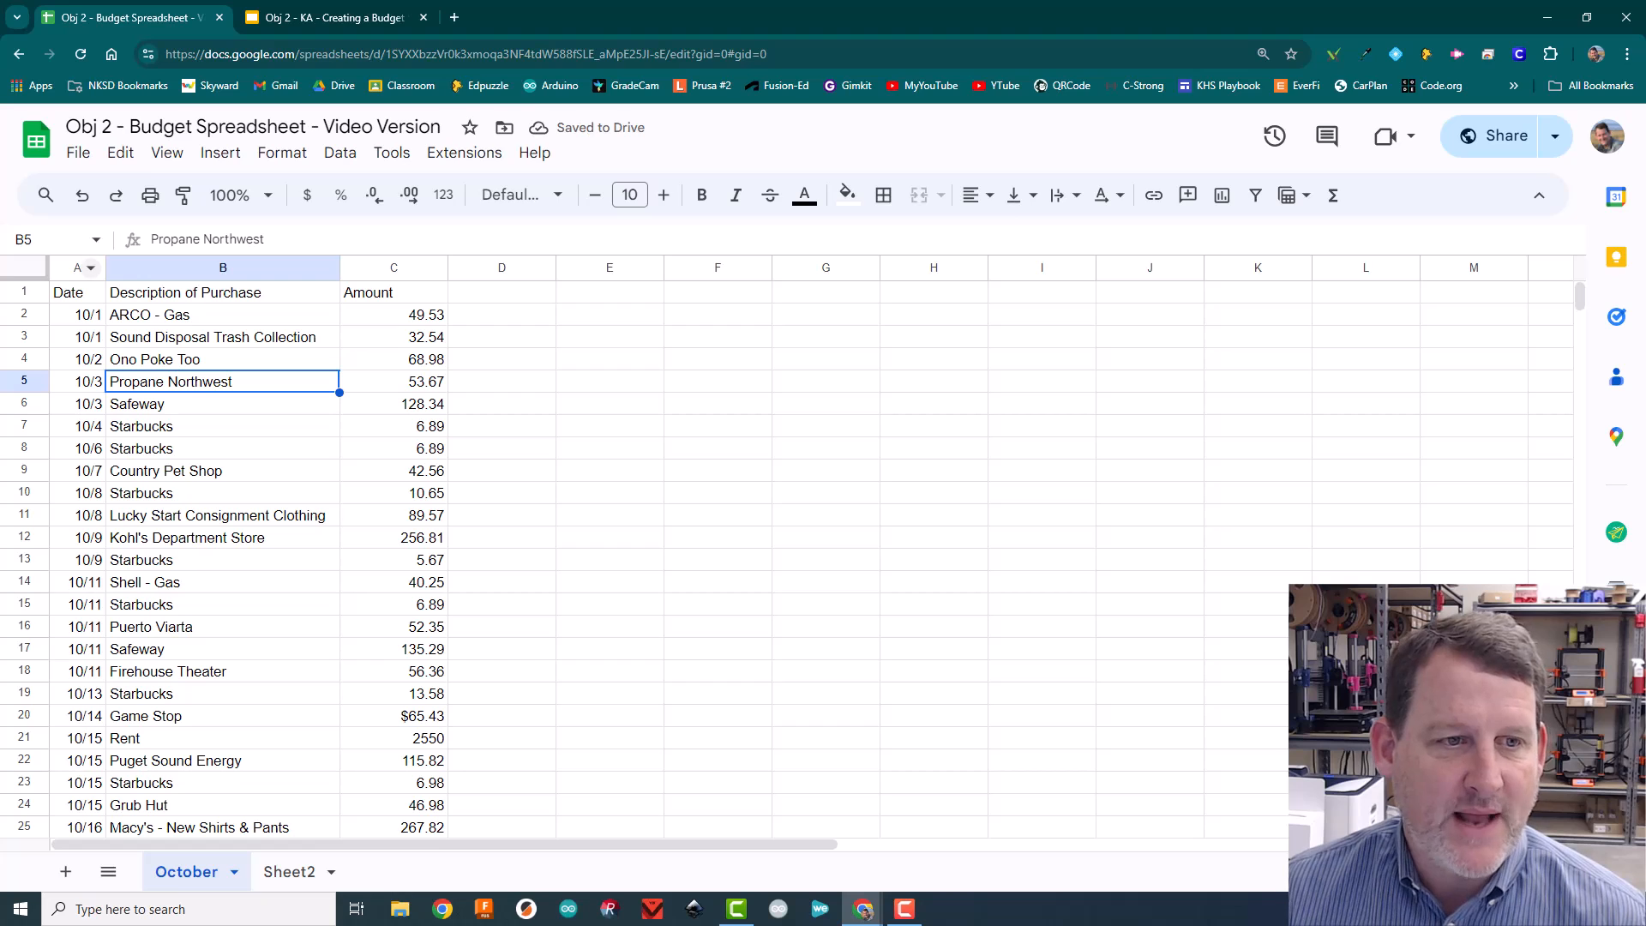
Widen the Date column very slightly and narrow the Amount column
left_click_drag(107, 268, 107, 267)
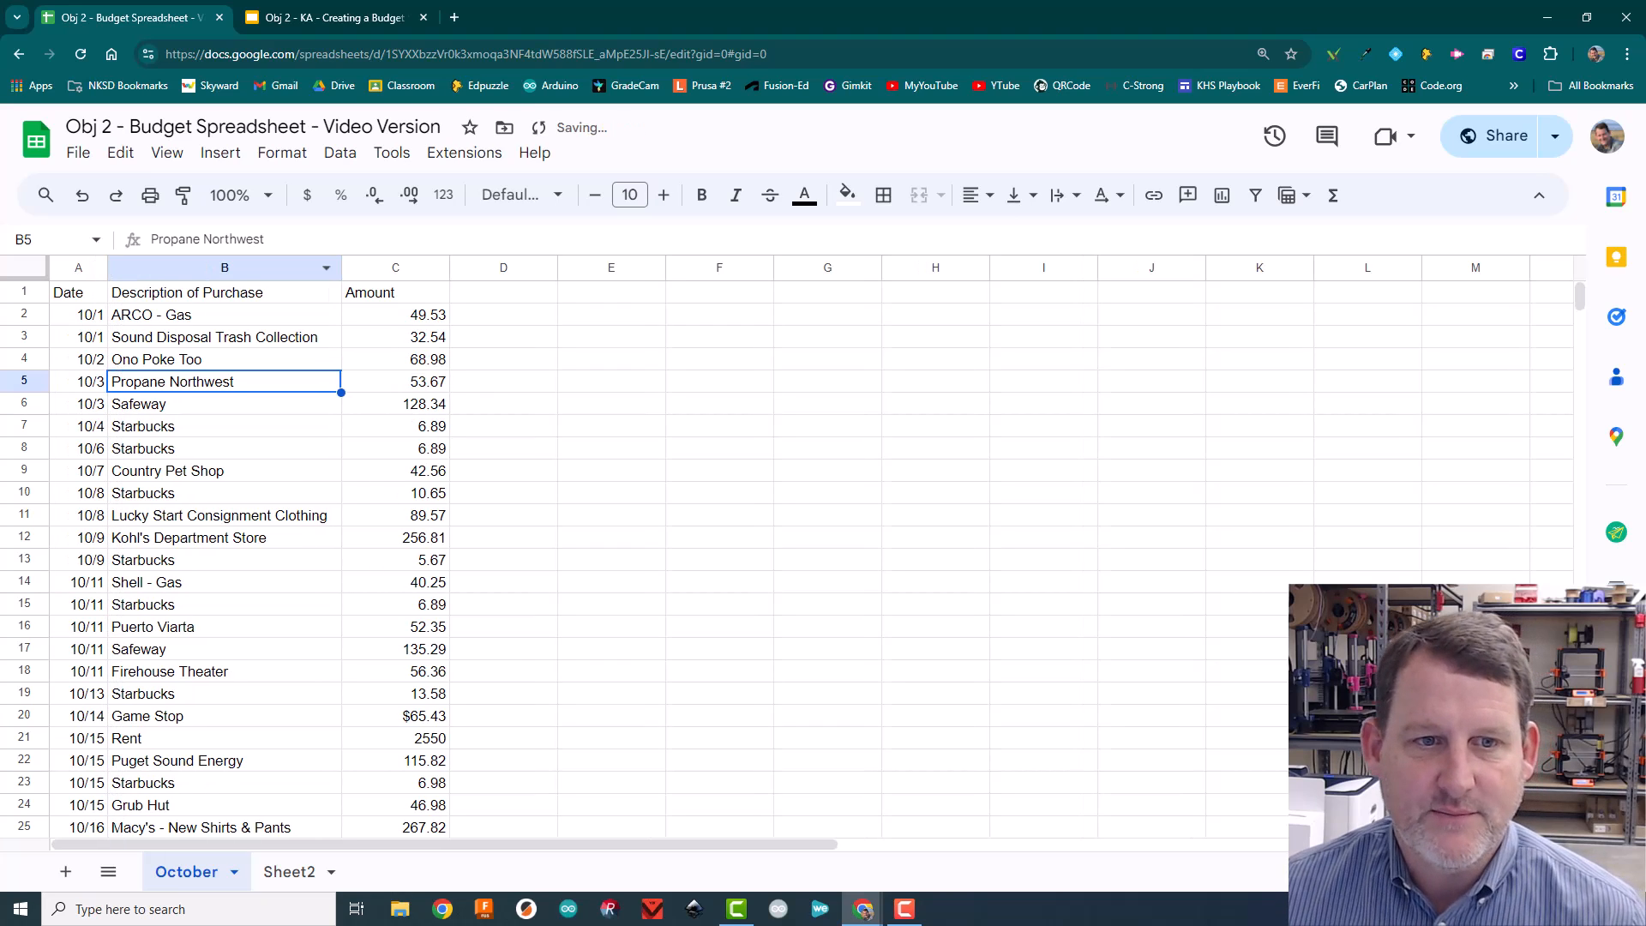
mouse_move(449, 268)
left_mouse_down()
mouse_move(401, 267)
mouse_move(420, 268)
left_mouse_up()
left_click(472, 515)
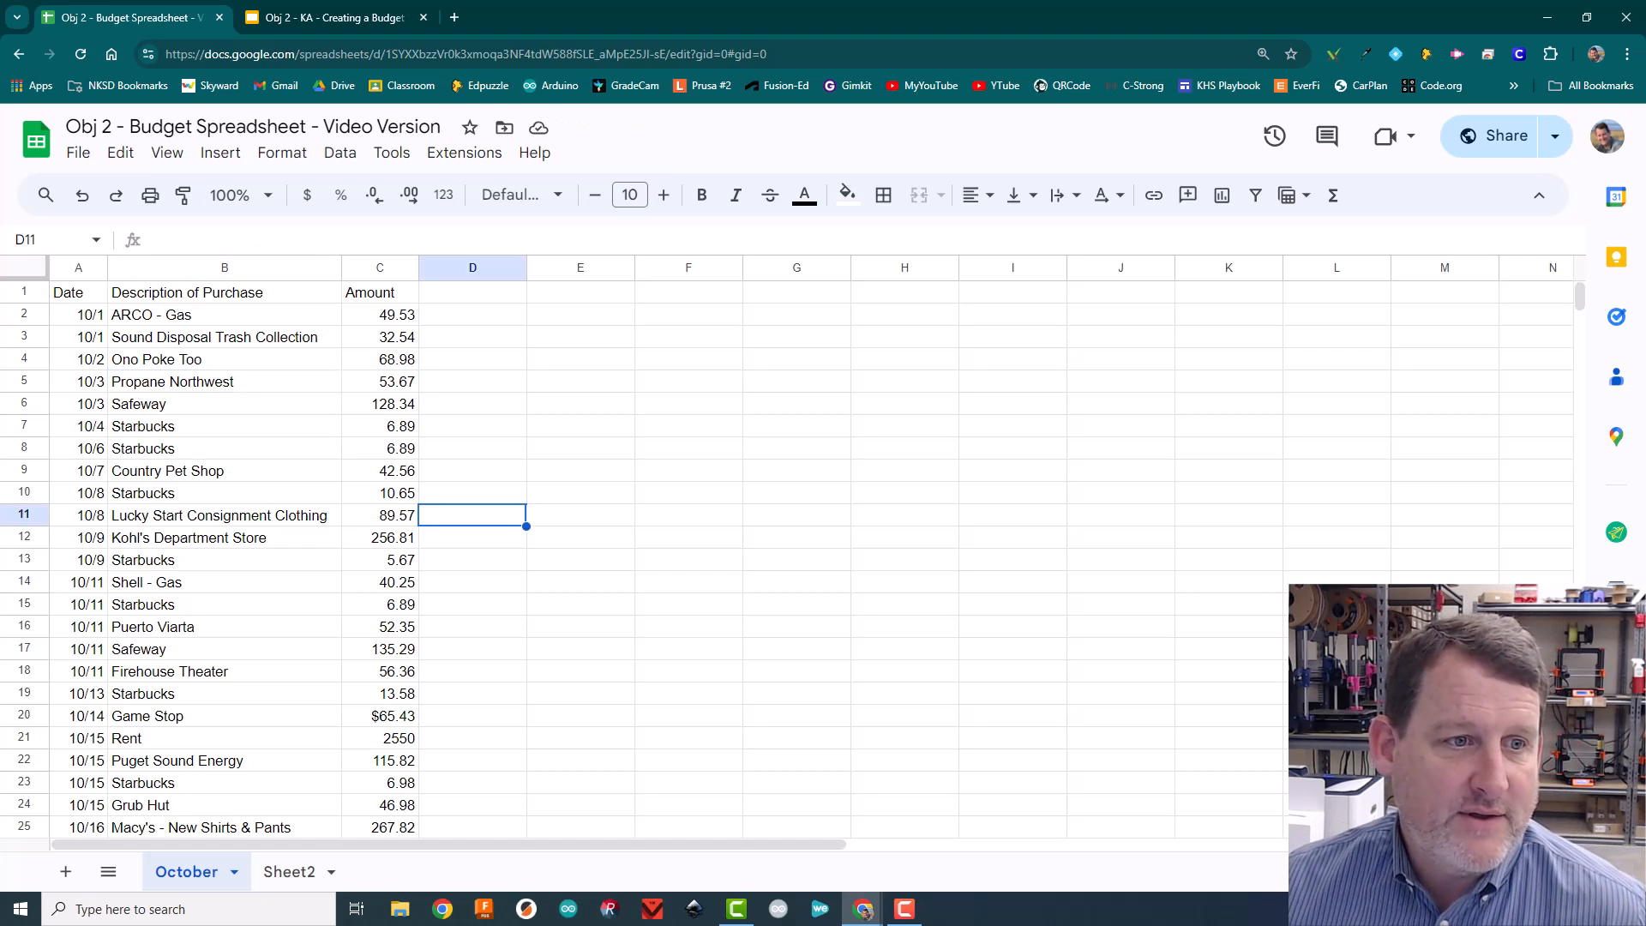
Review the existing column headers and add the header Category in D1
left_click(78, 293)
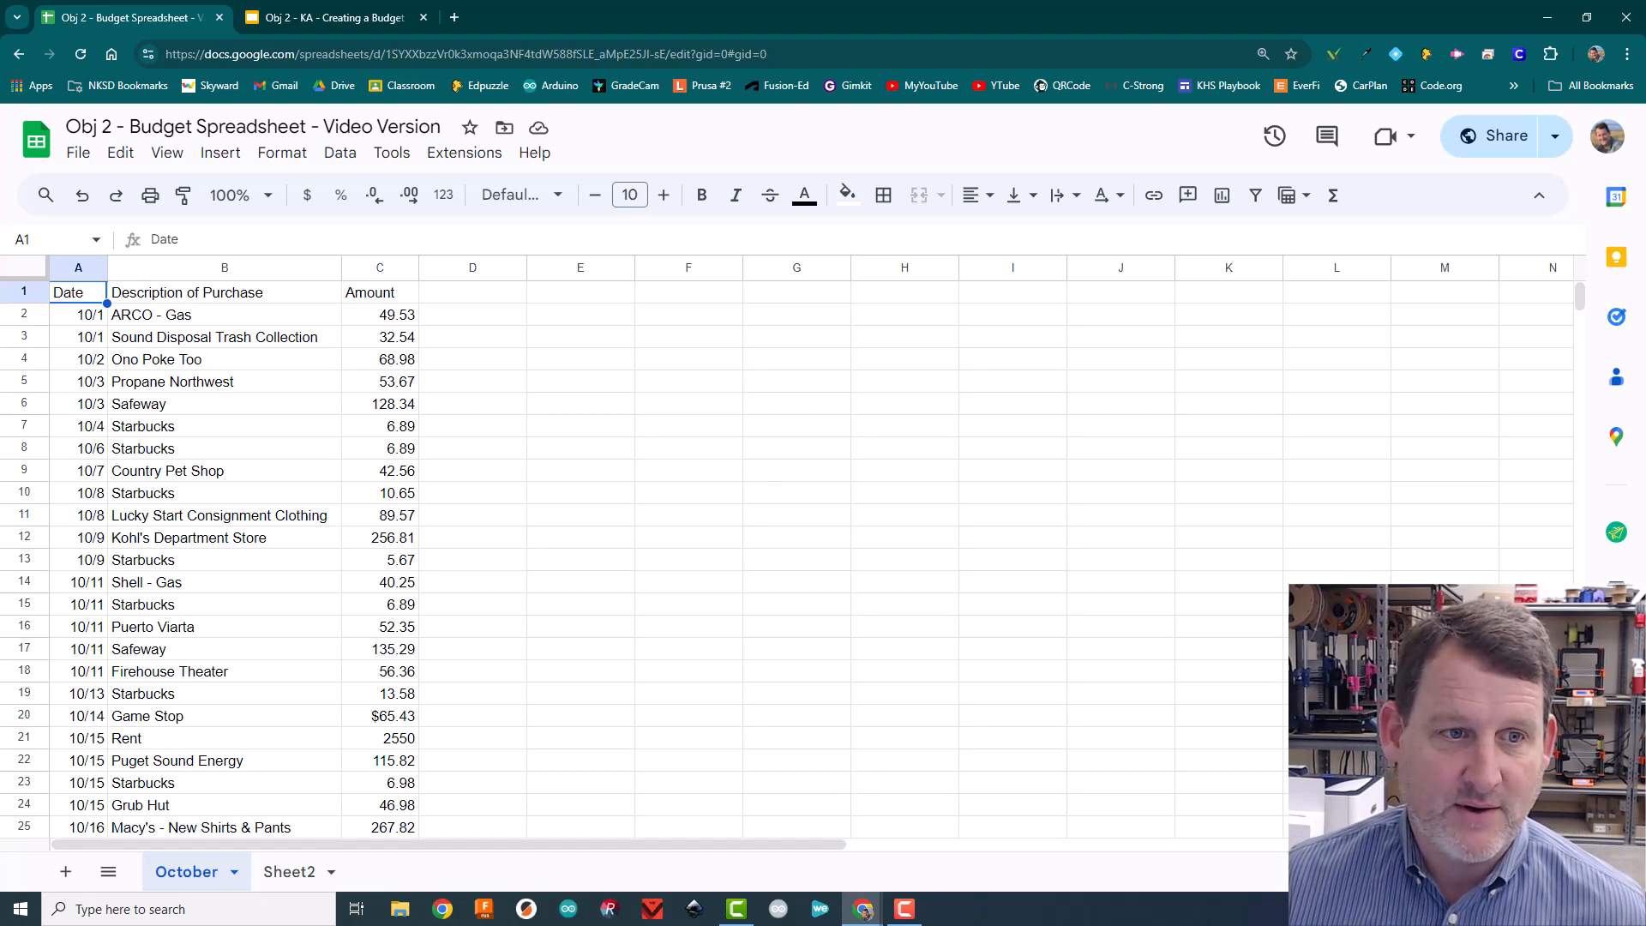
left_click(225, 293)
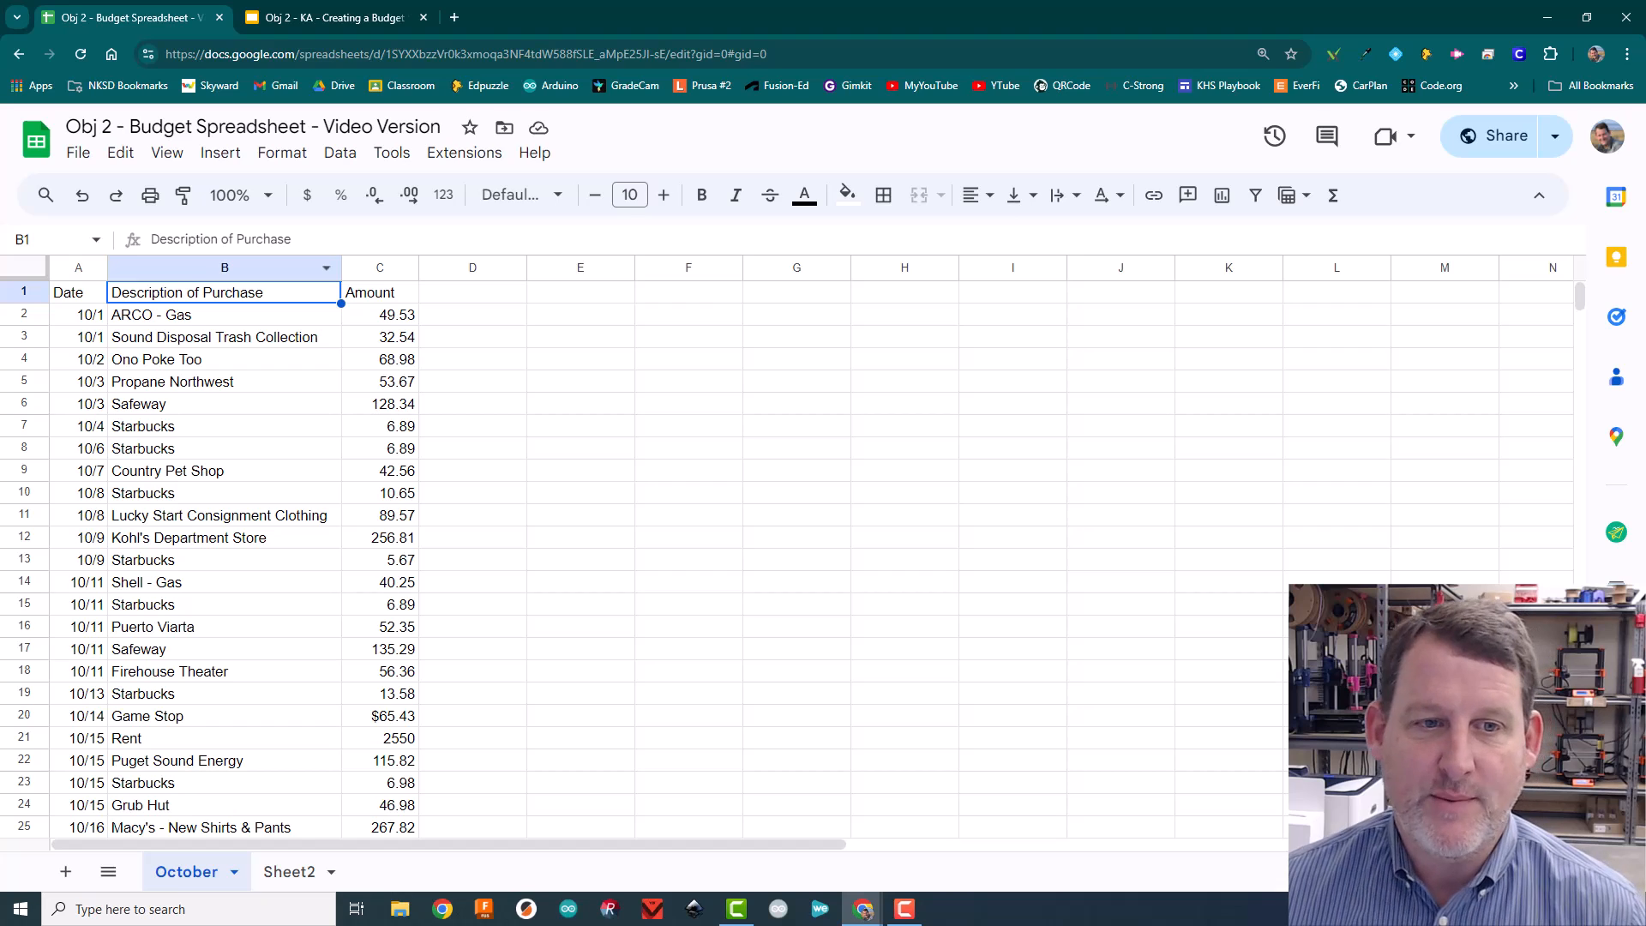
left_click(379, 293)
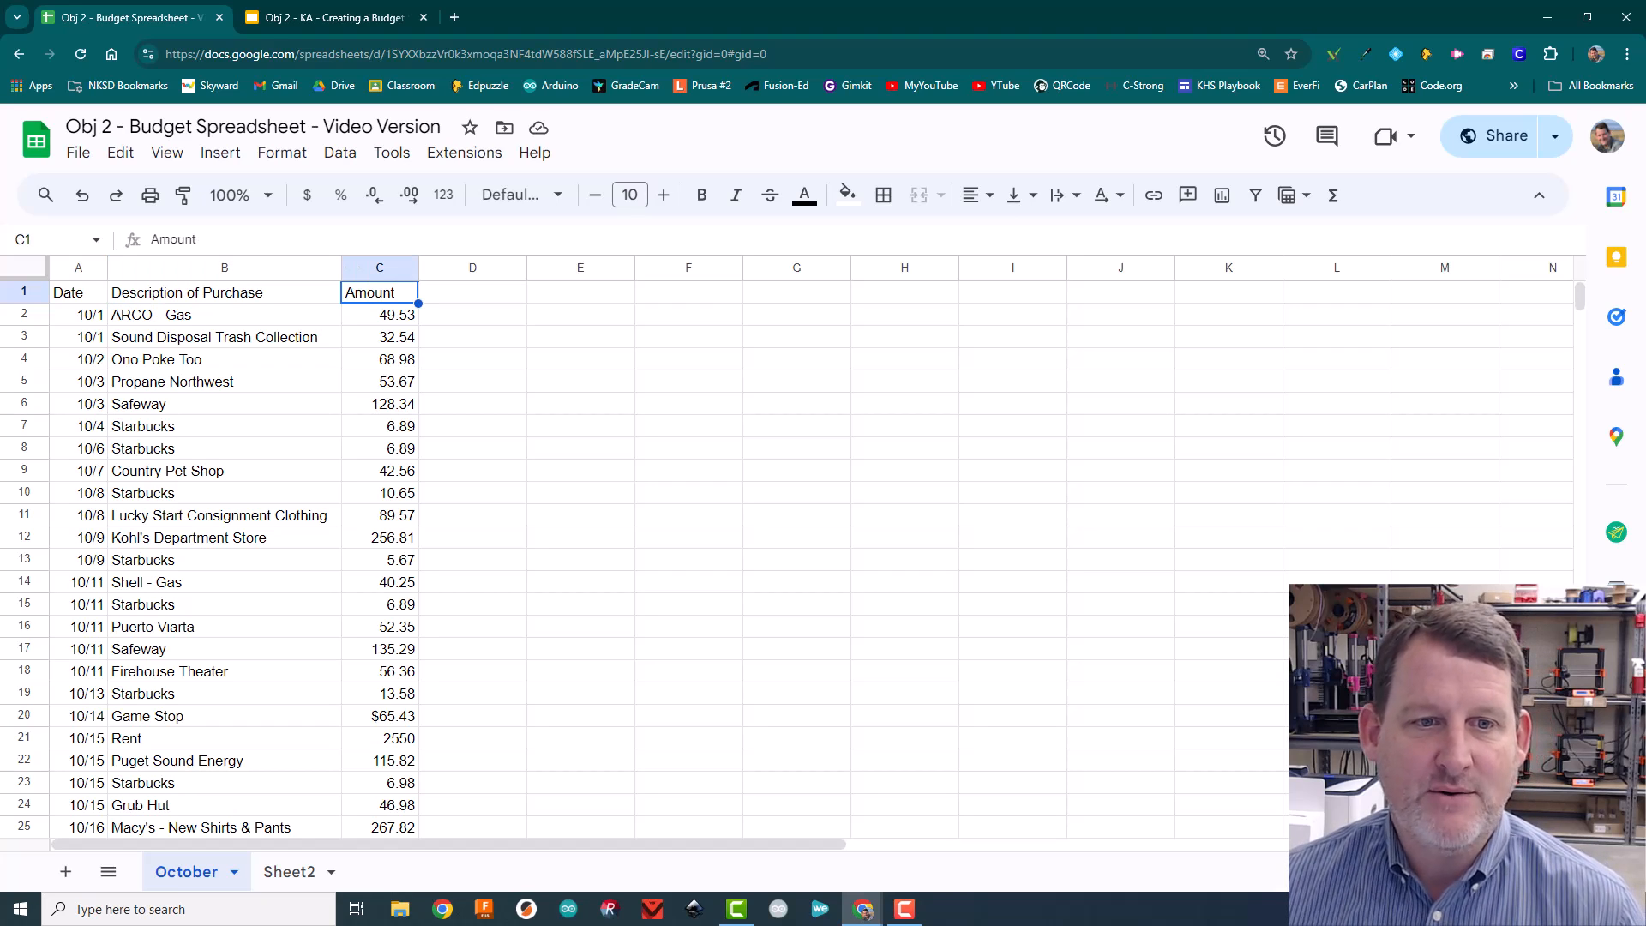
left_click(472, 292)
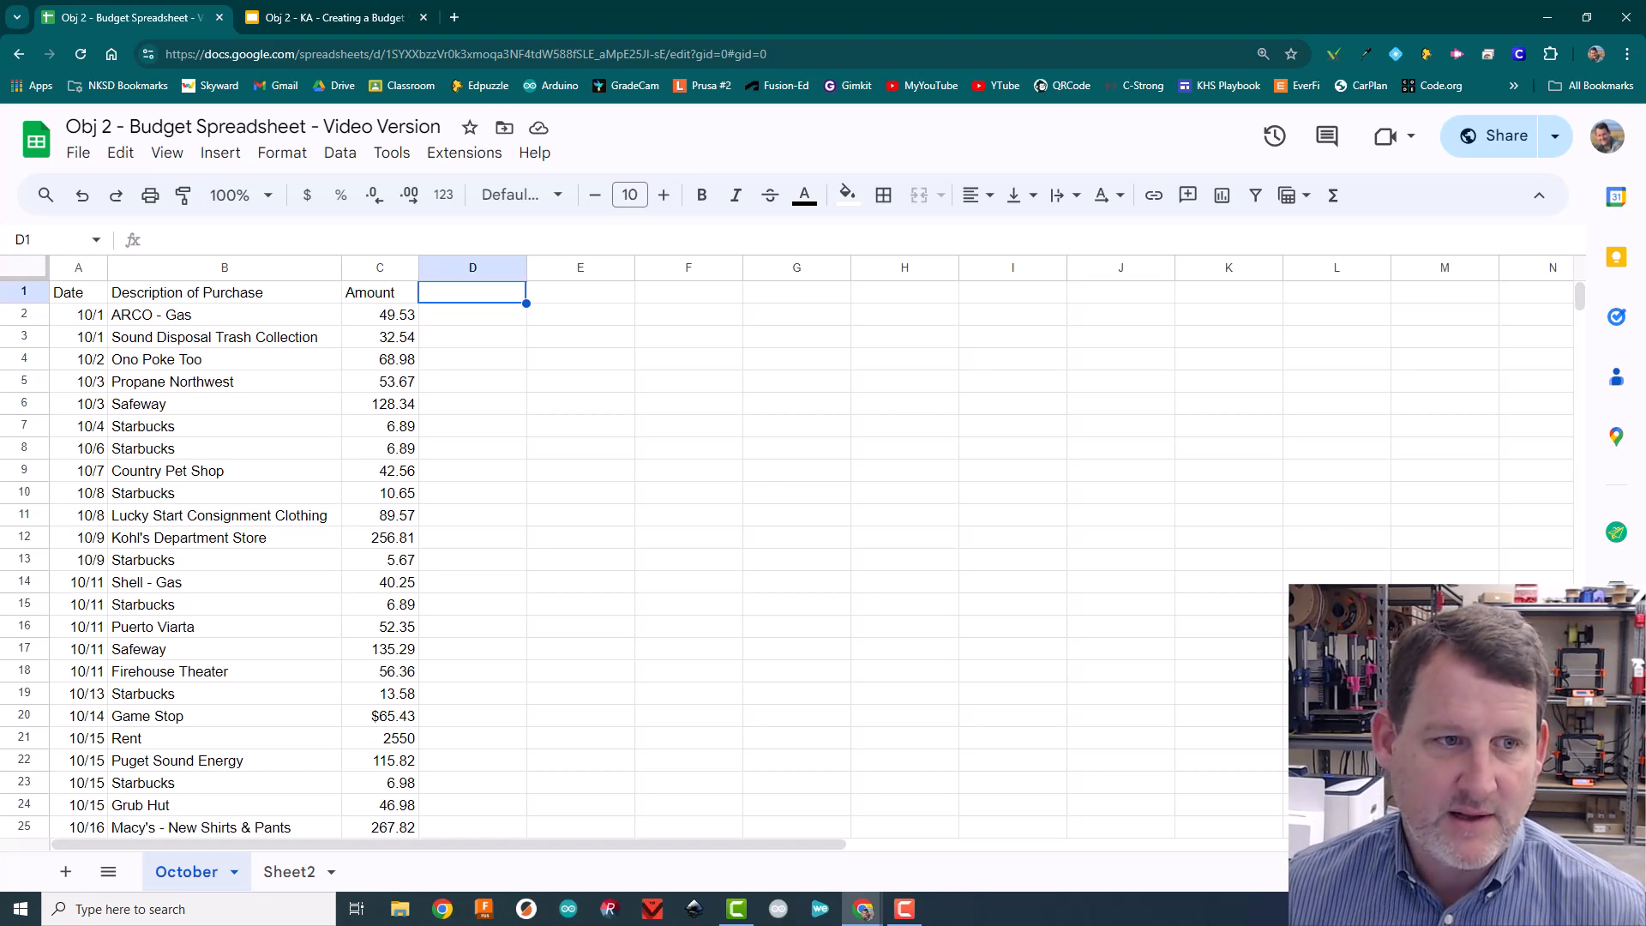
type("Category")
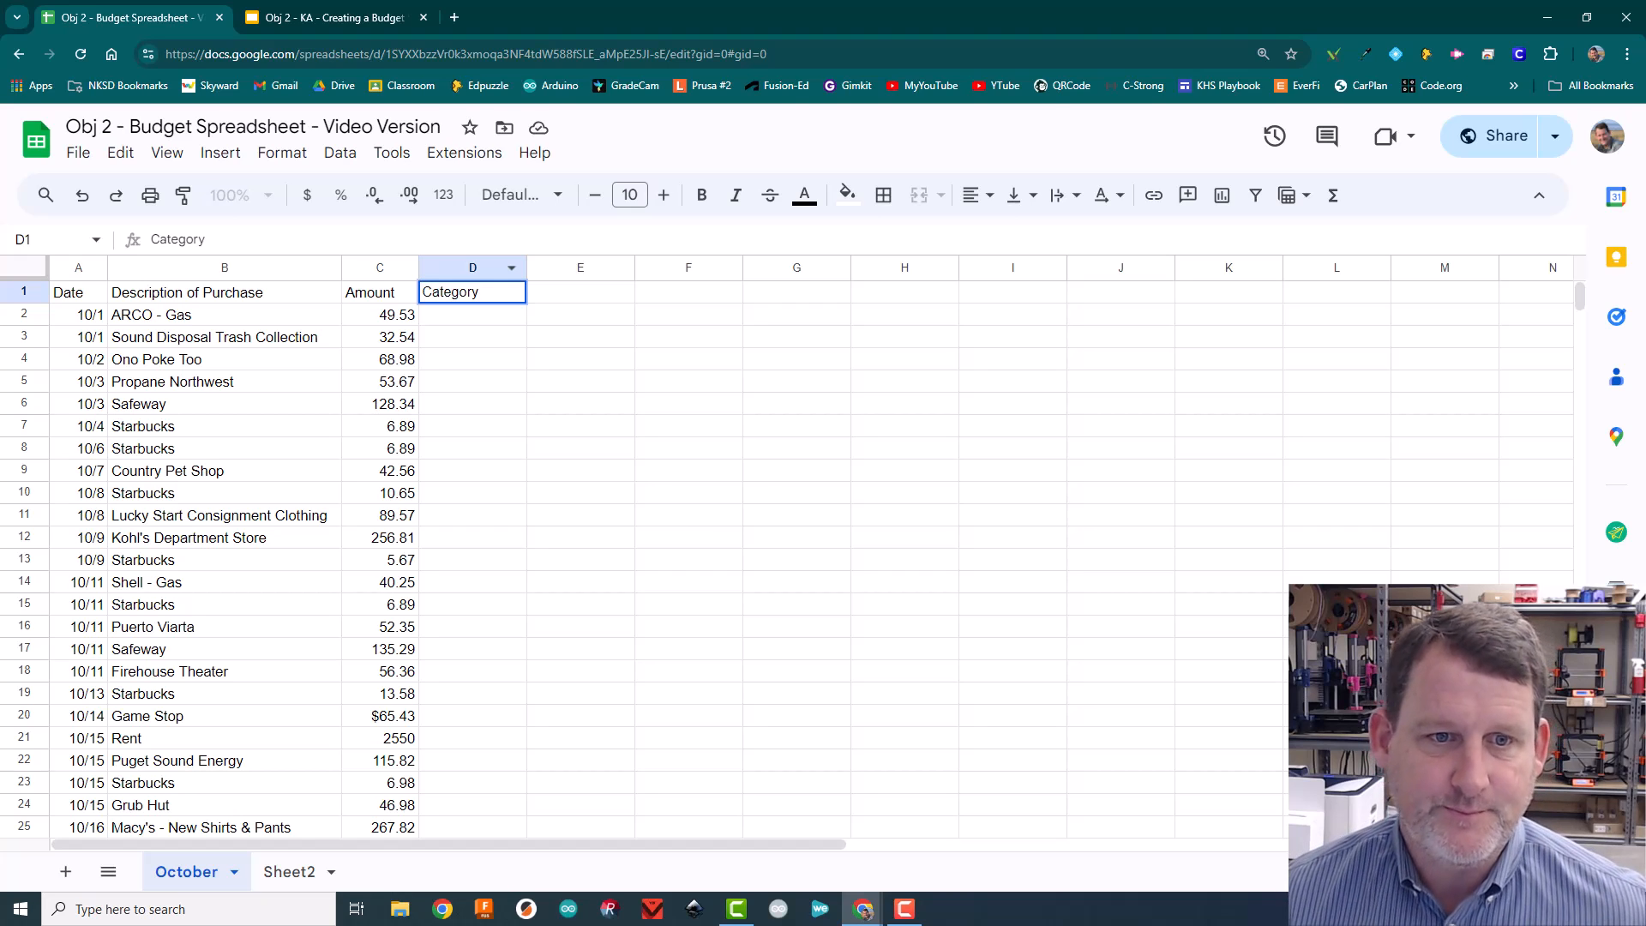
key("Return")
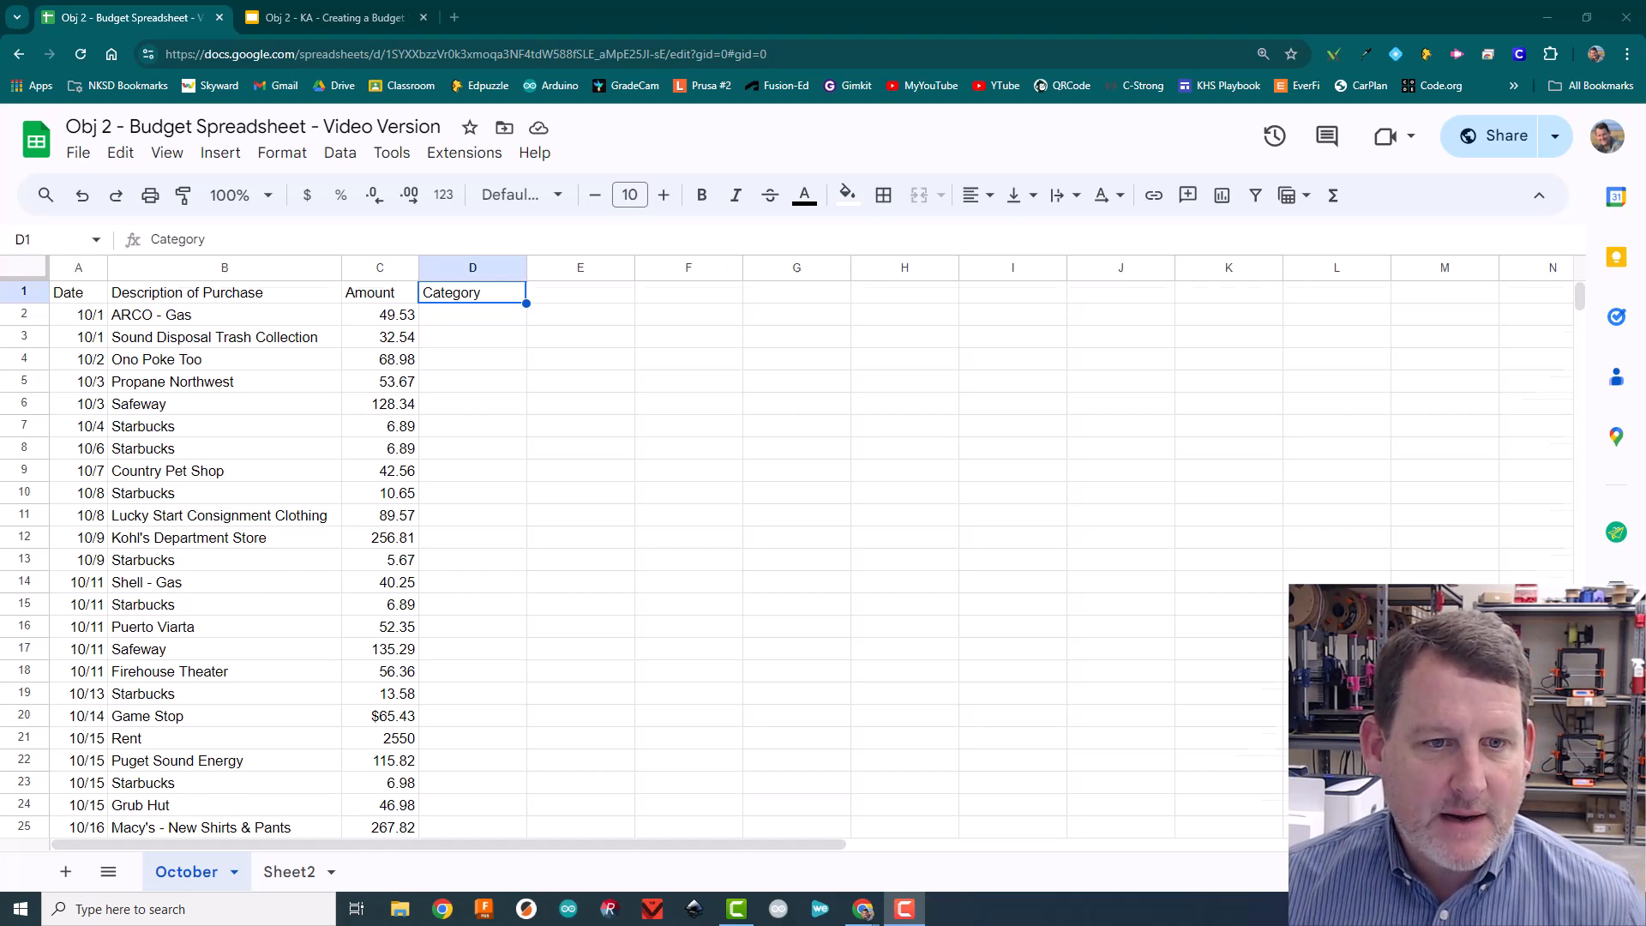
Enter the label Total in B46, below the last purchase description, and right-align it
scroll(787, 558, "down", 10)
scroll(787, 558, "up", 1)
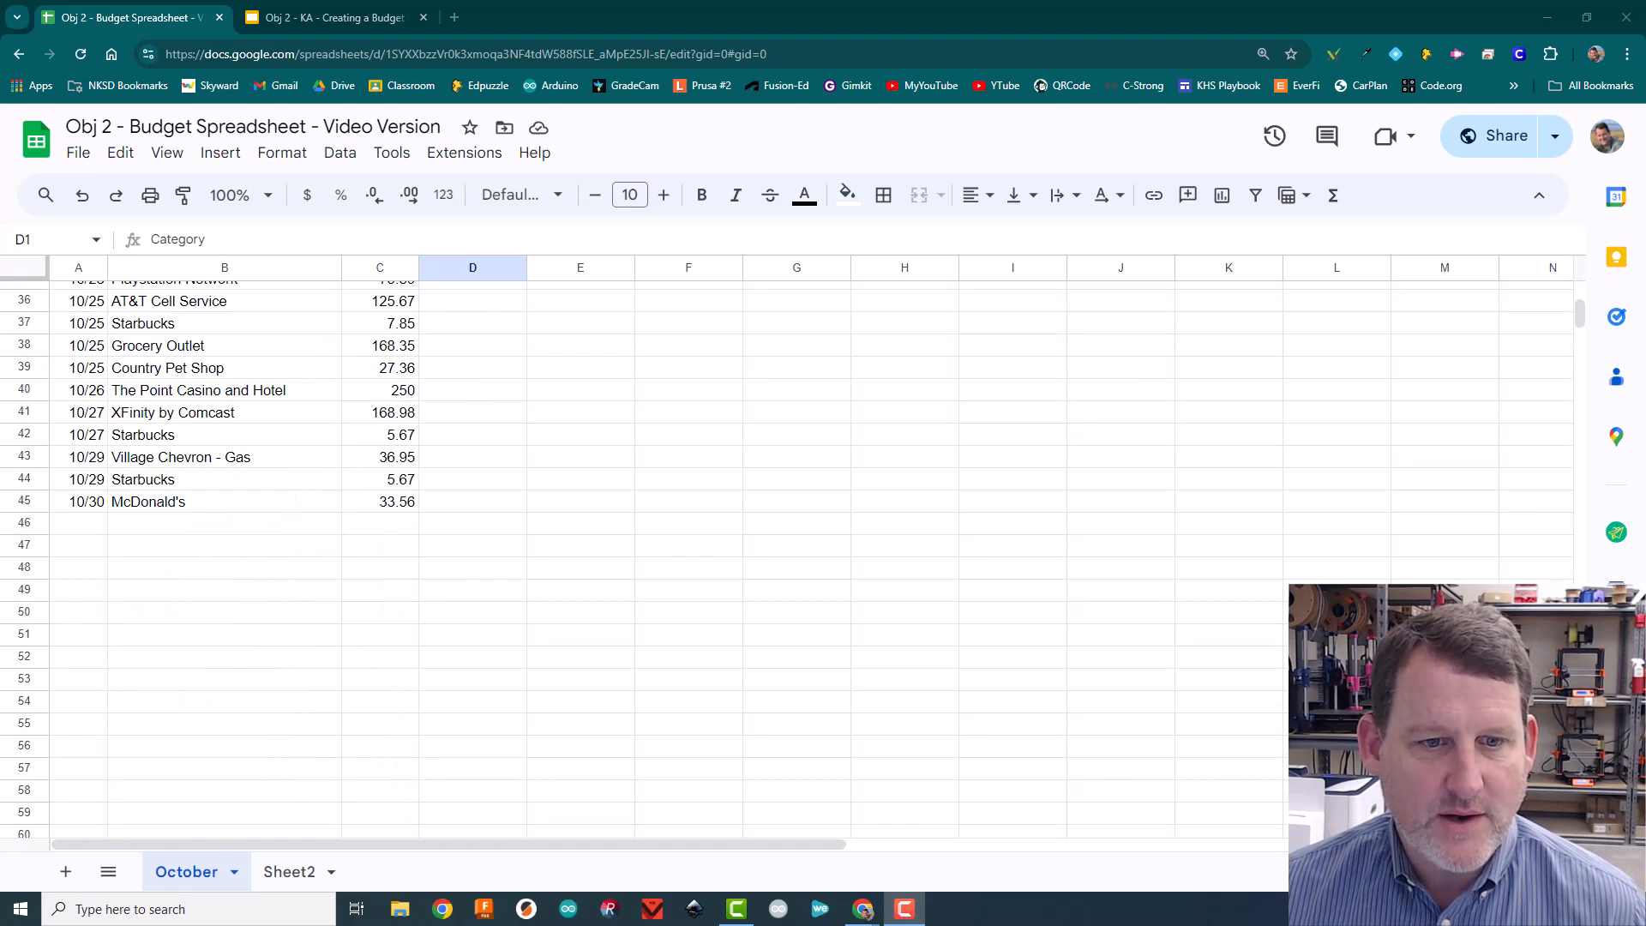
left_click(472, 523)
left_click(380, 524)
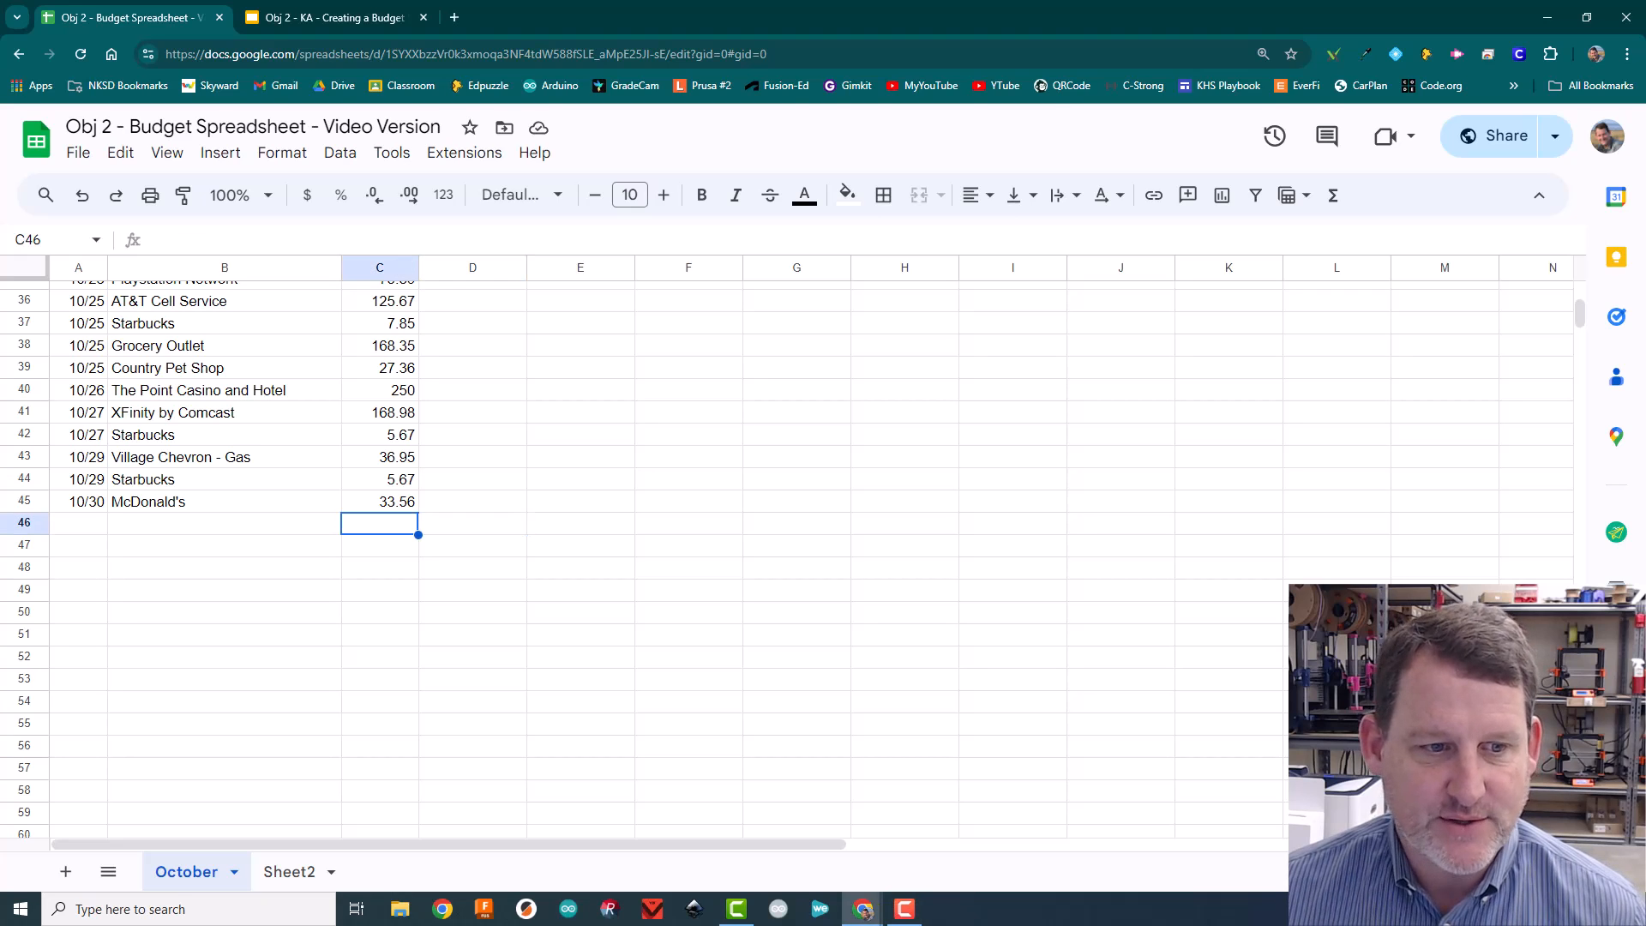
left_click(225, 524)
type("Total")
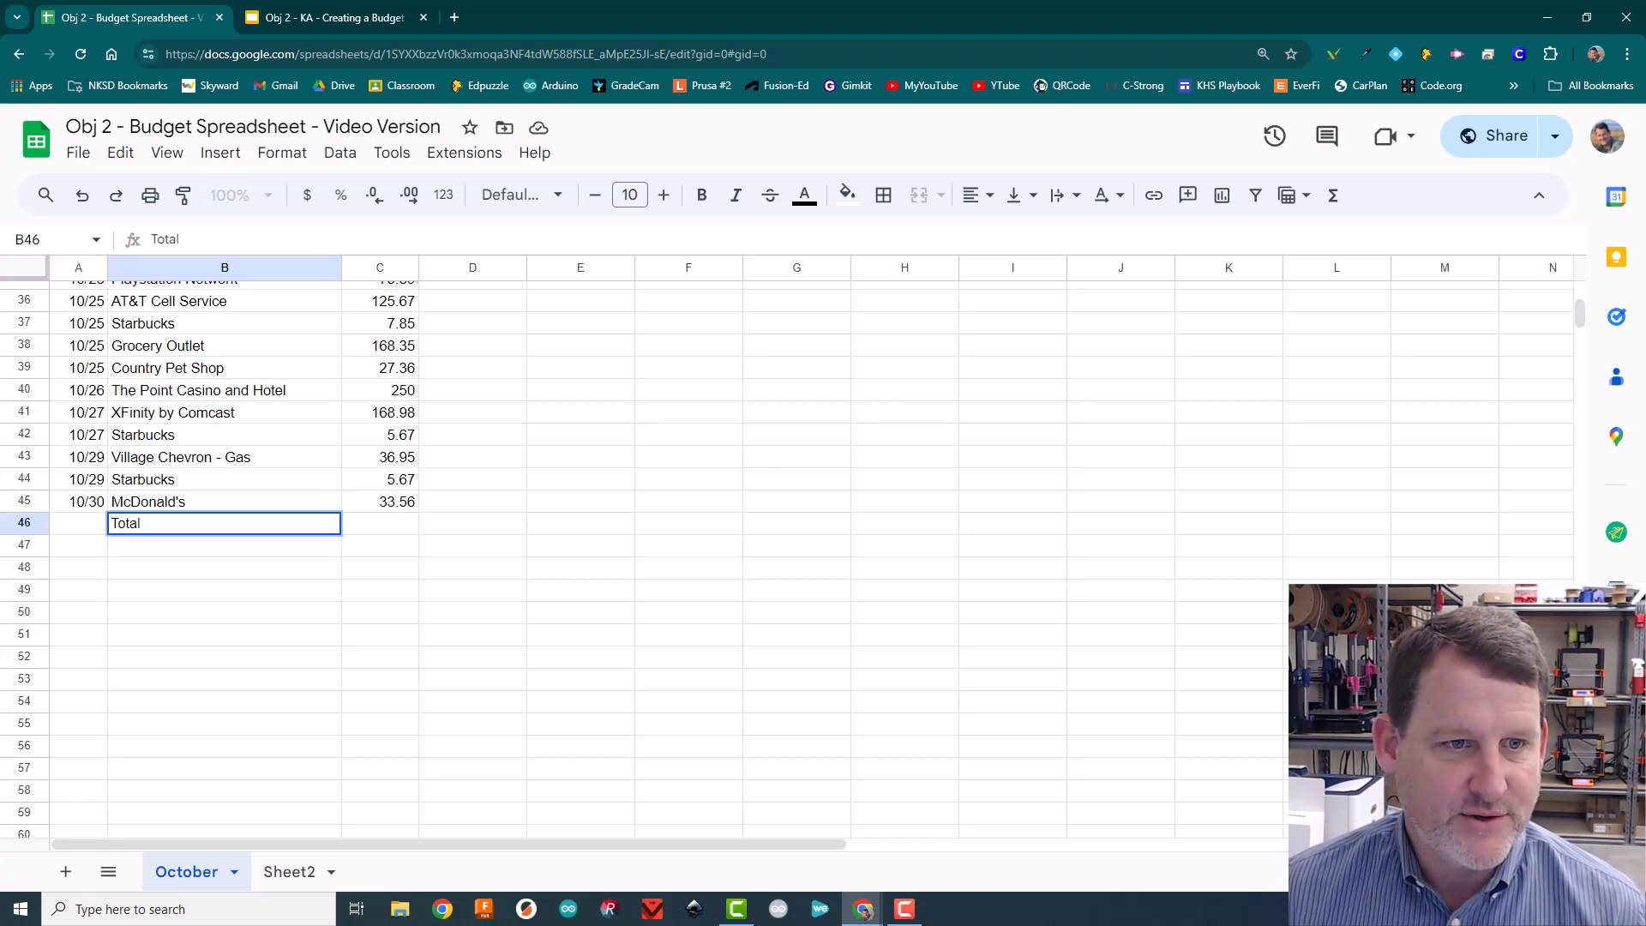
key("Return")
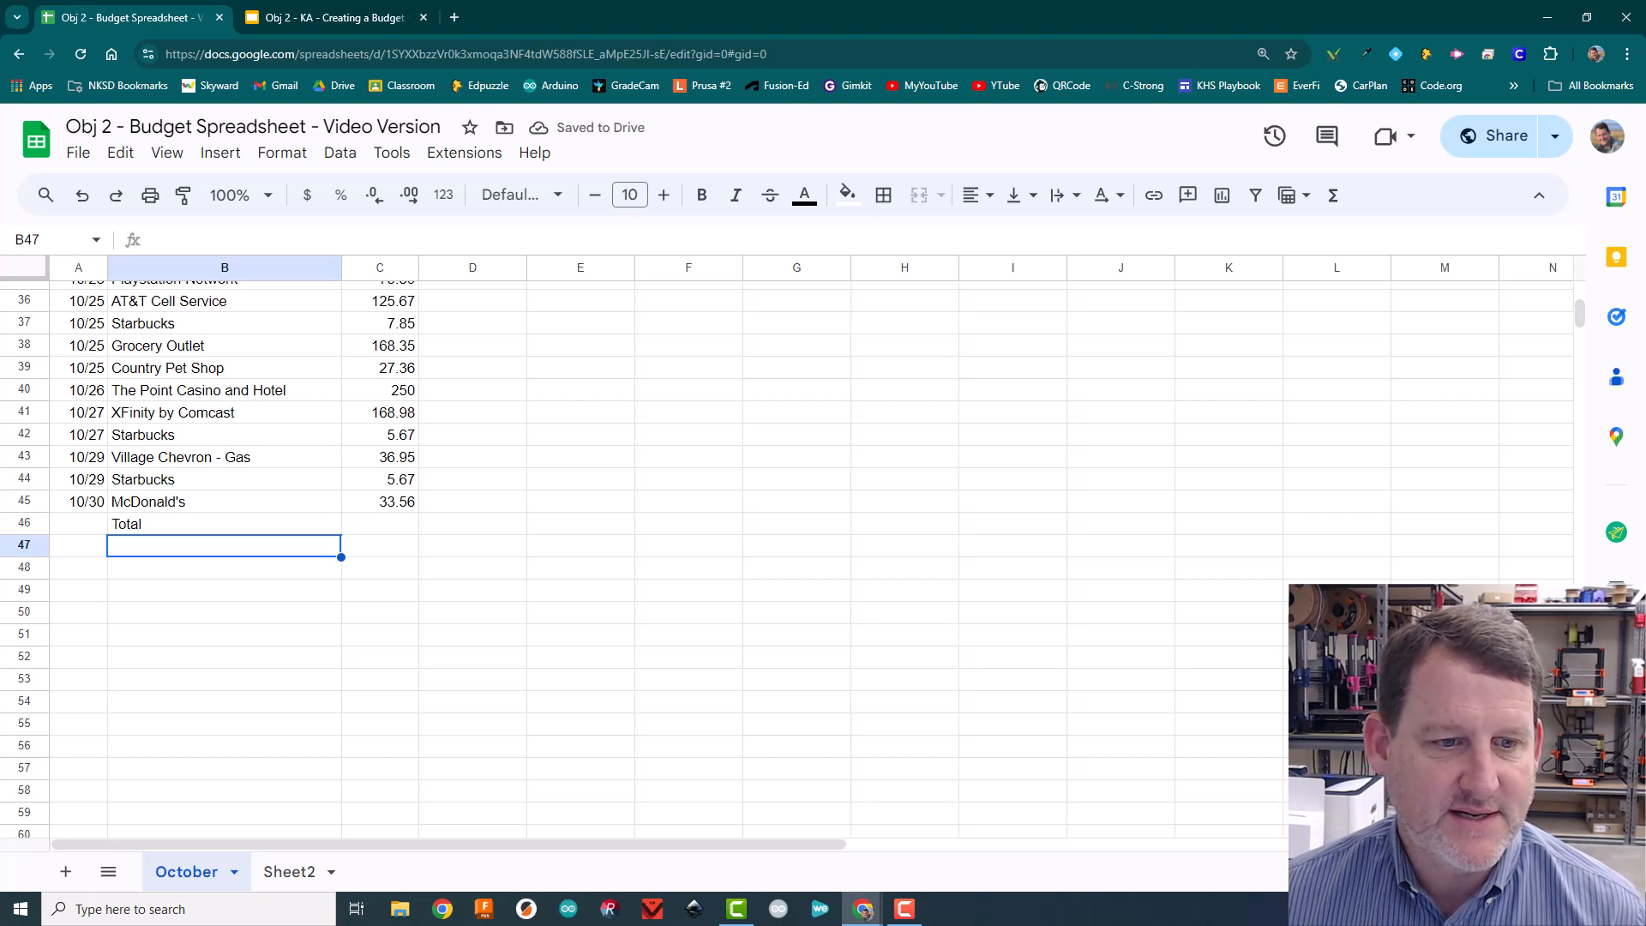
key("Up")
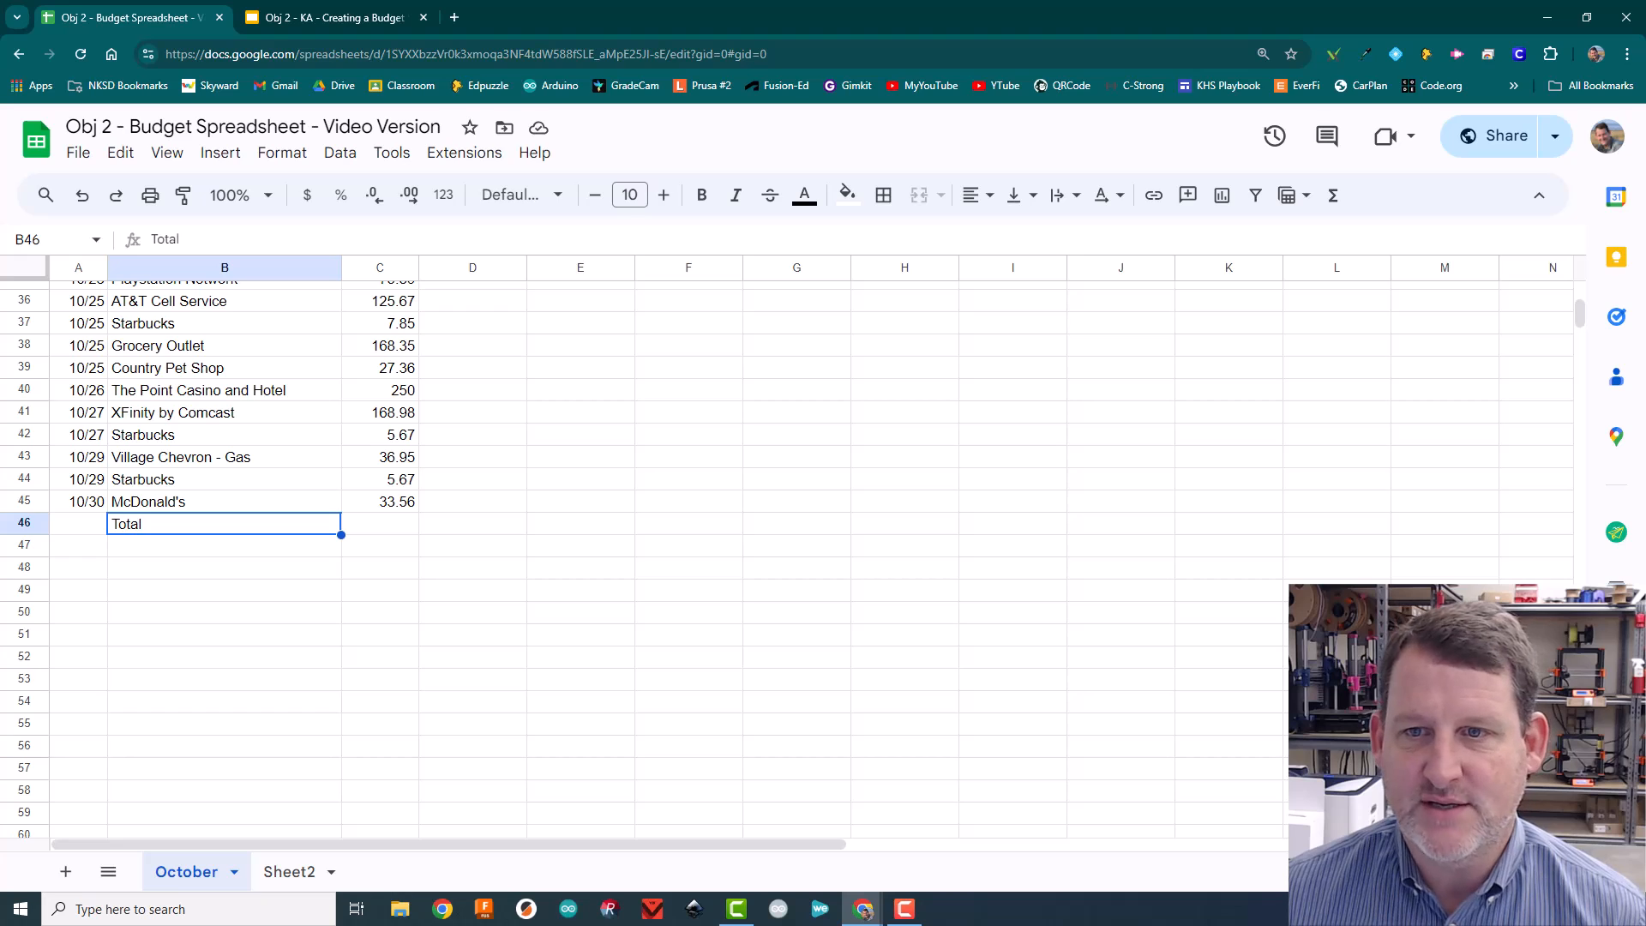
left_click(978, 195)
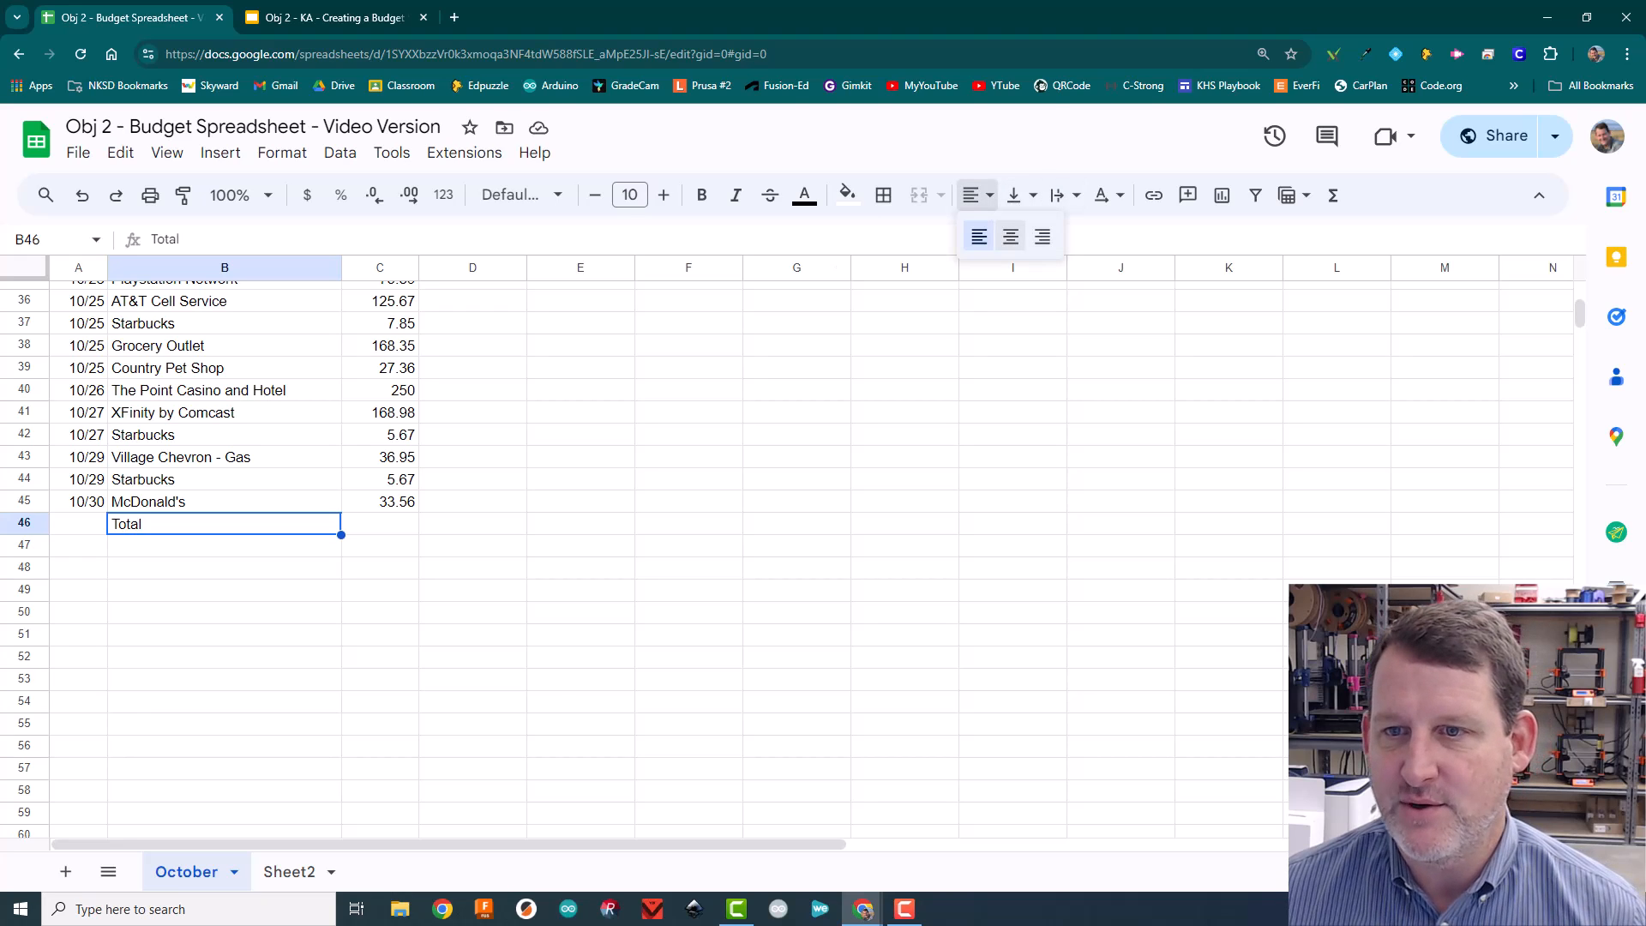
left_click(1042, 236)
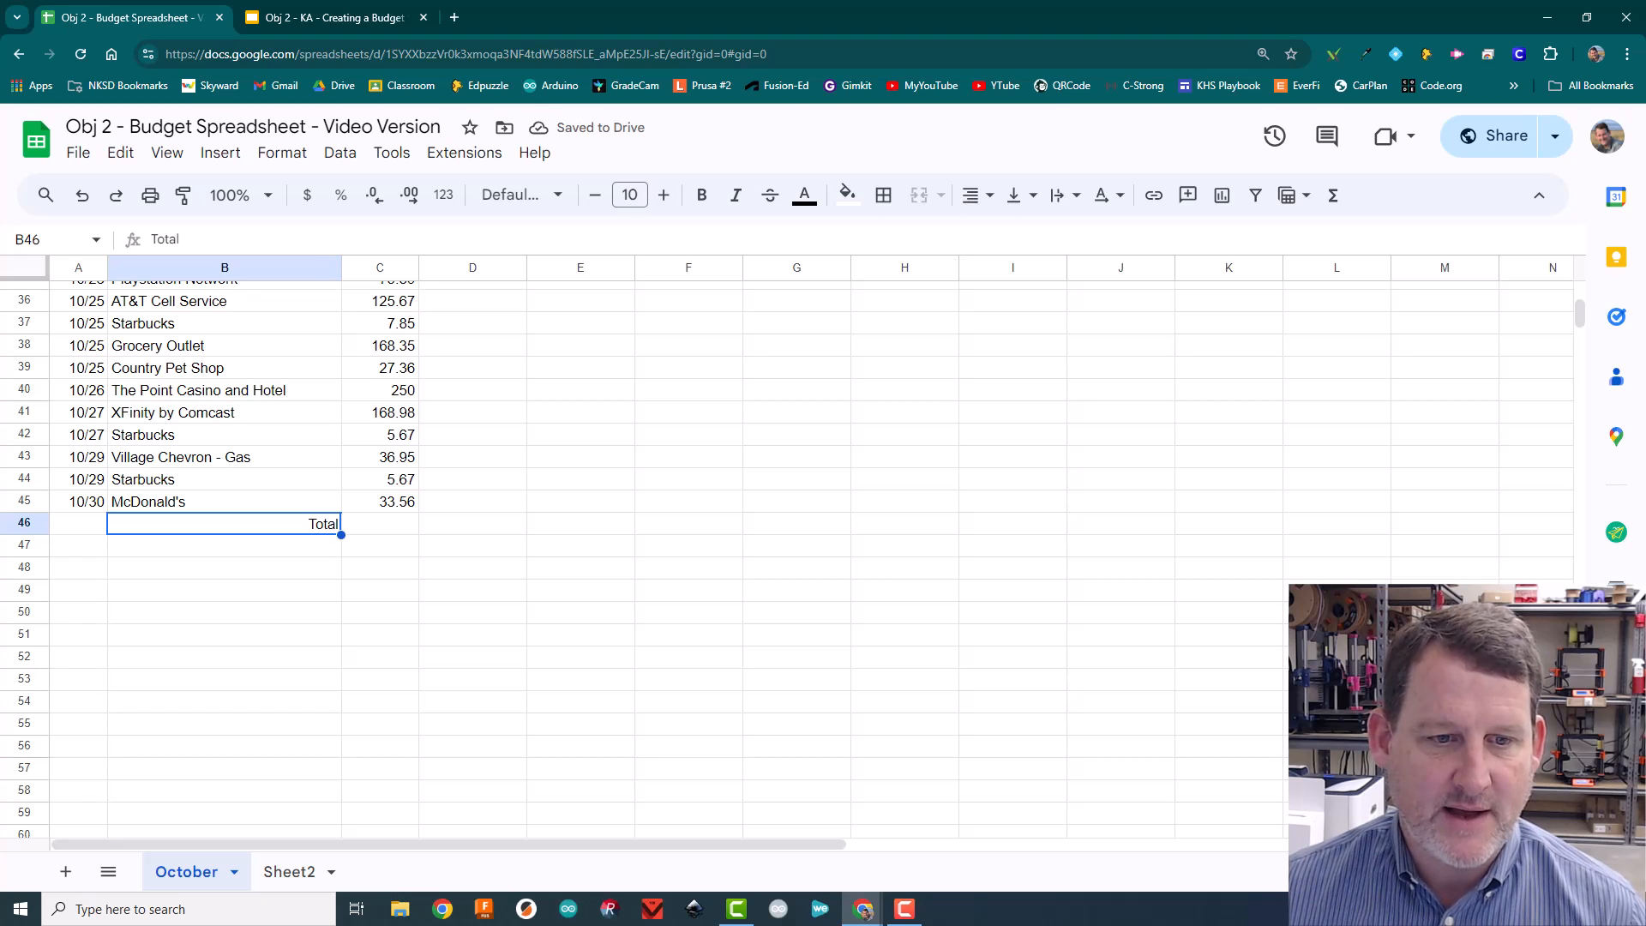
Total the October purchase amounts in C46 with the formula =sum(C2:C45)
left_click(380, 524)
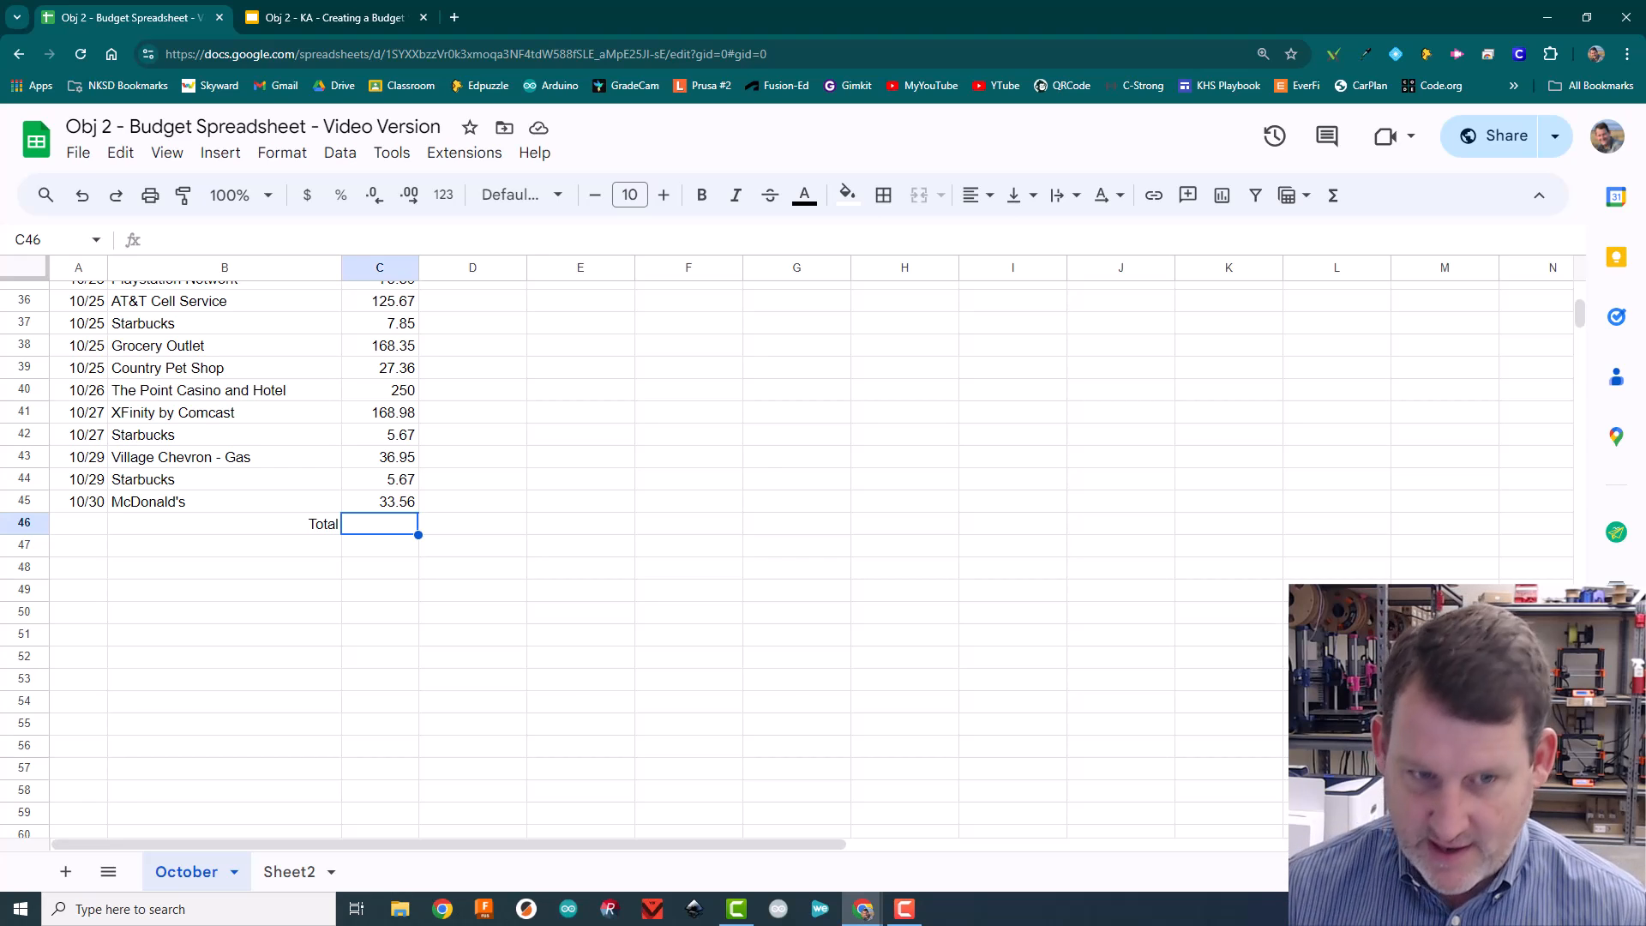
type("=")
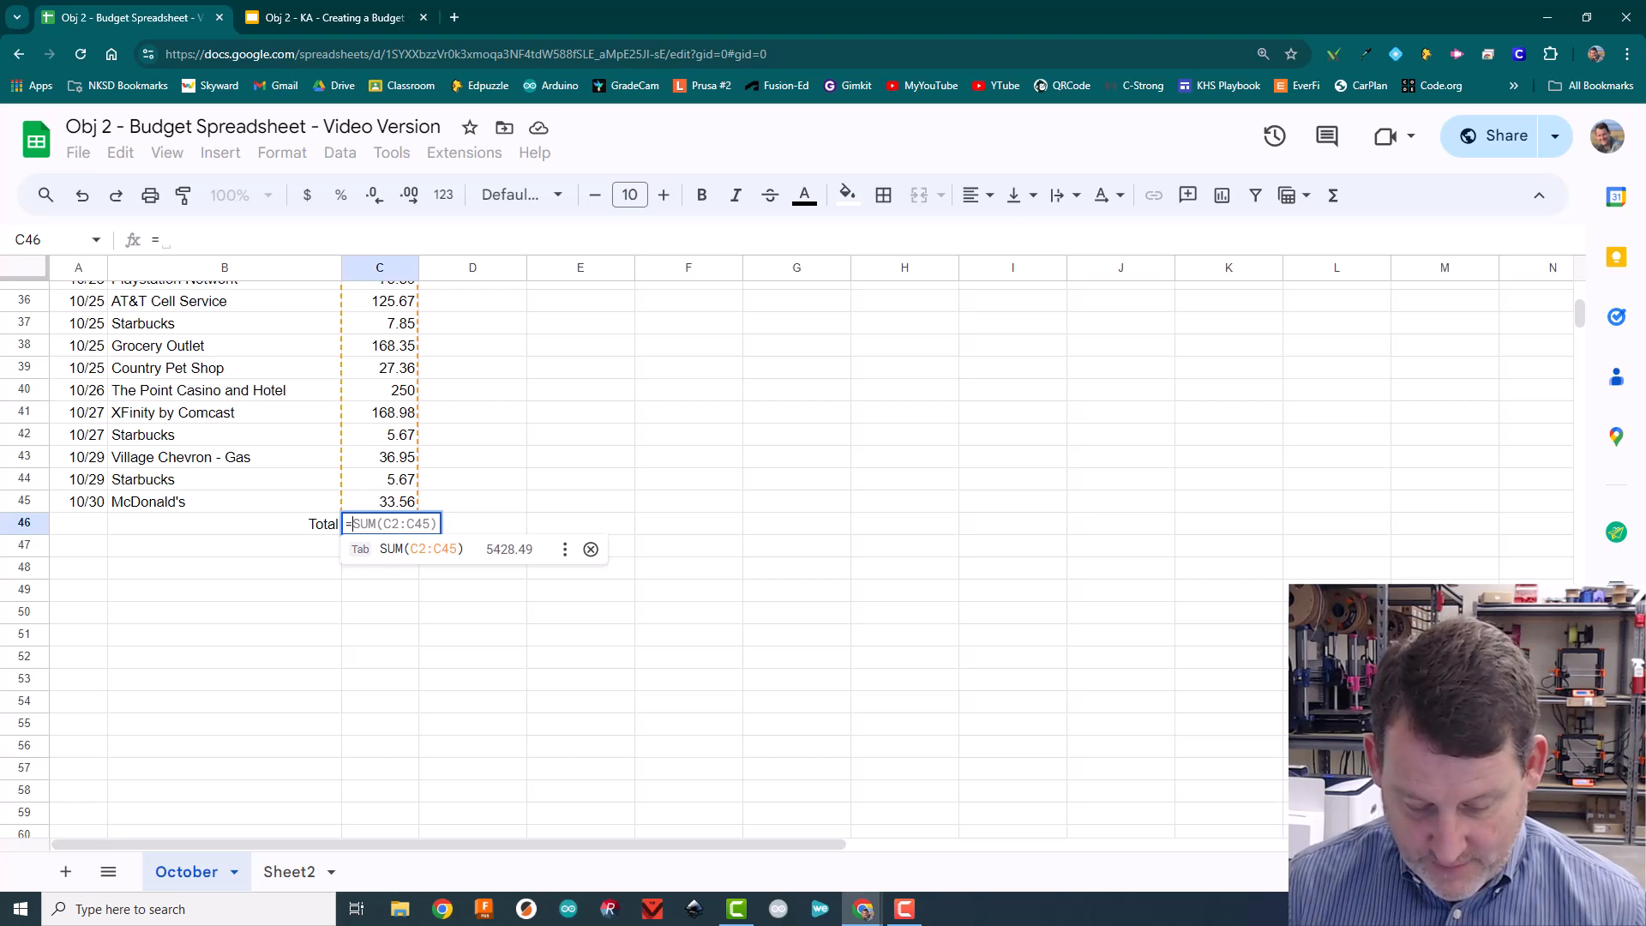
type("sum")
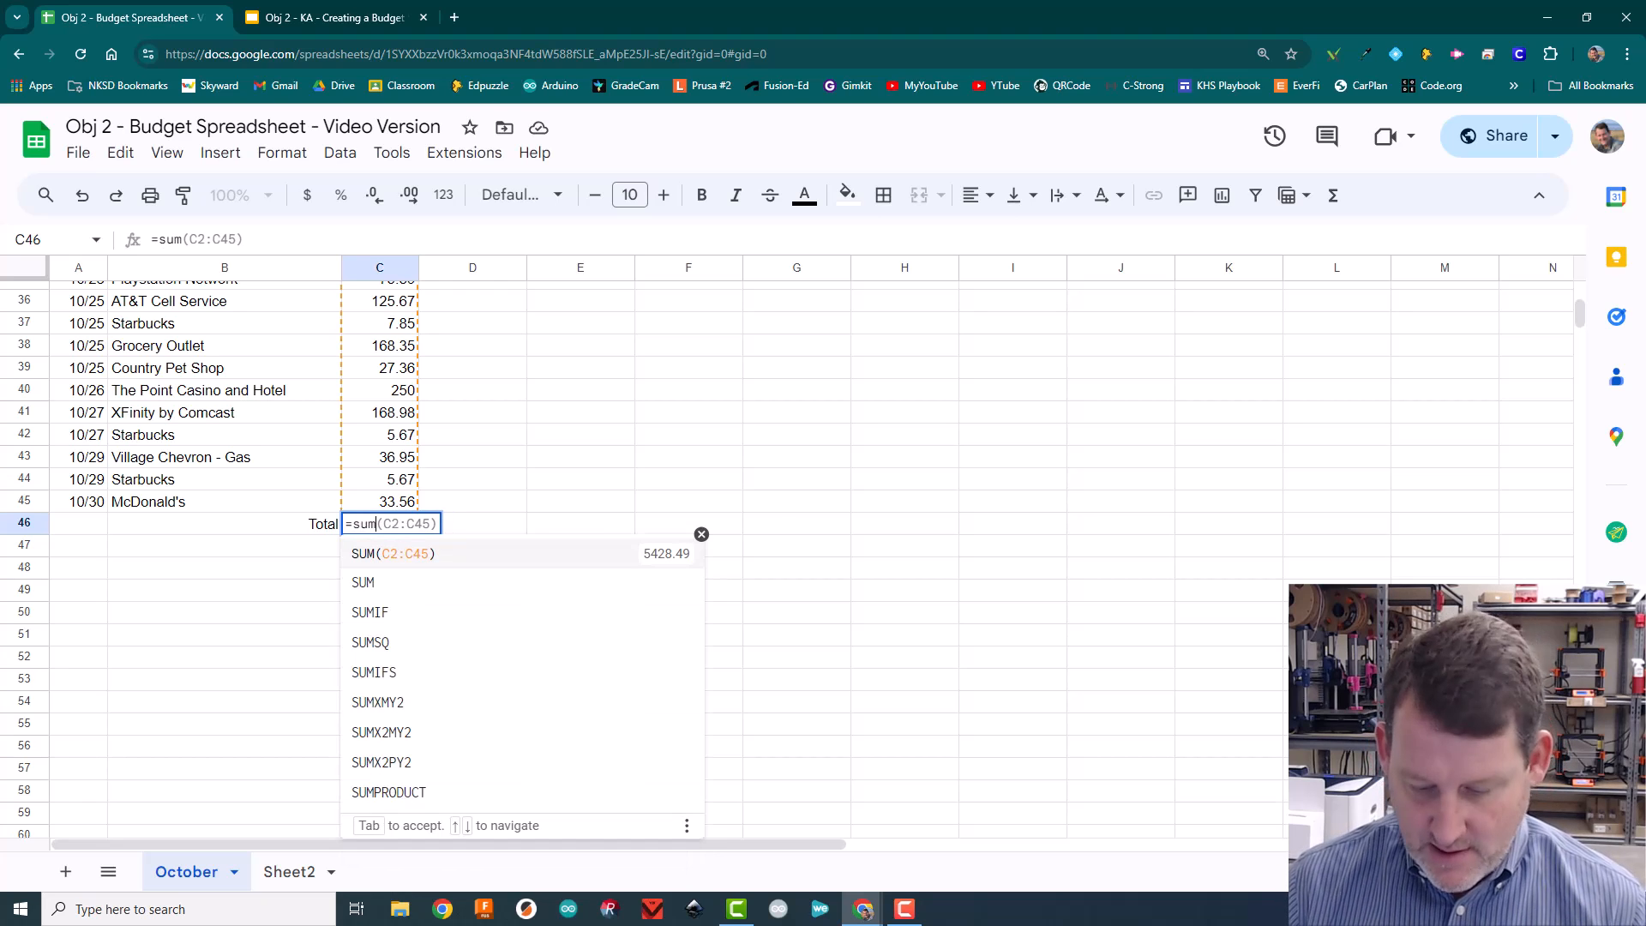
type("(")
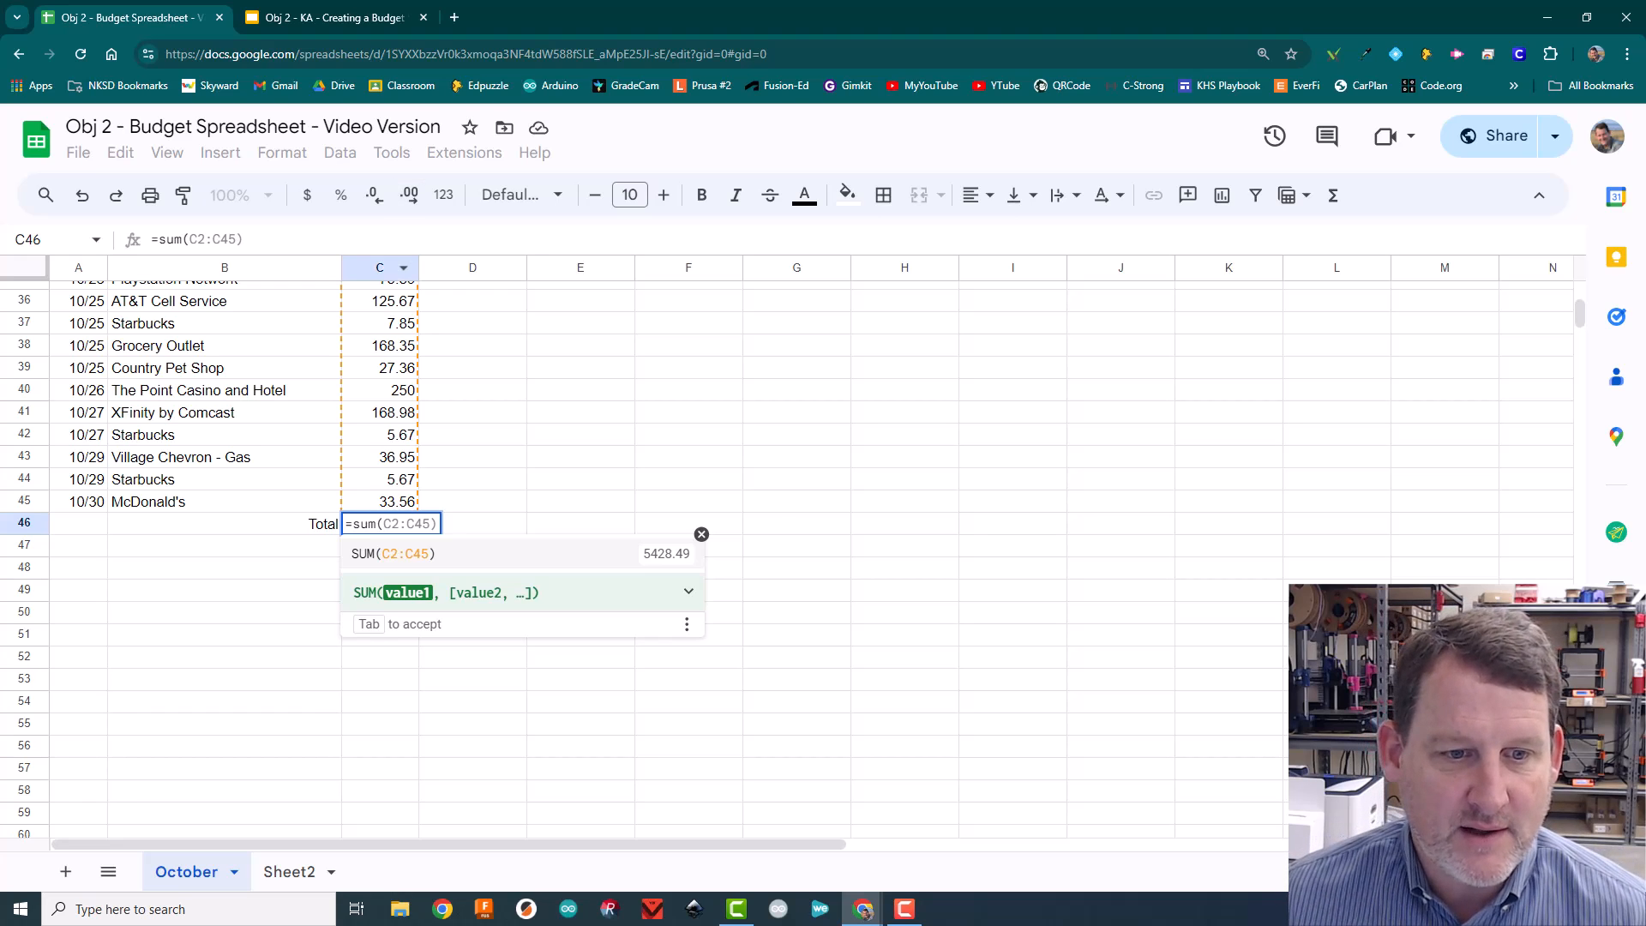
key("Up")
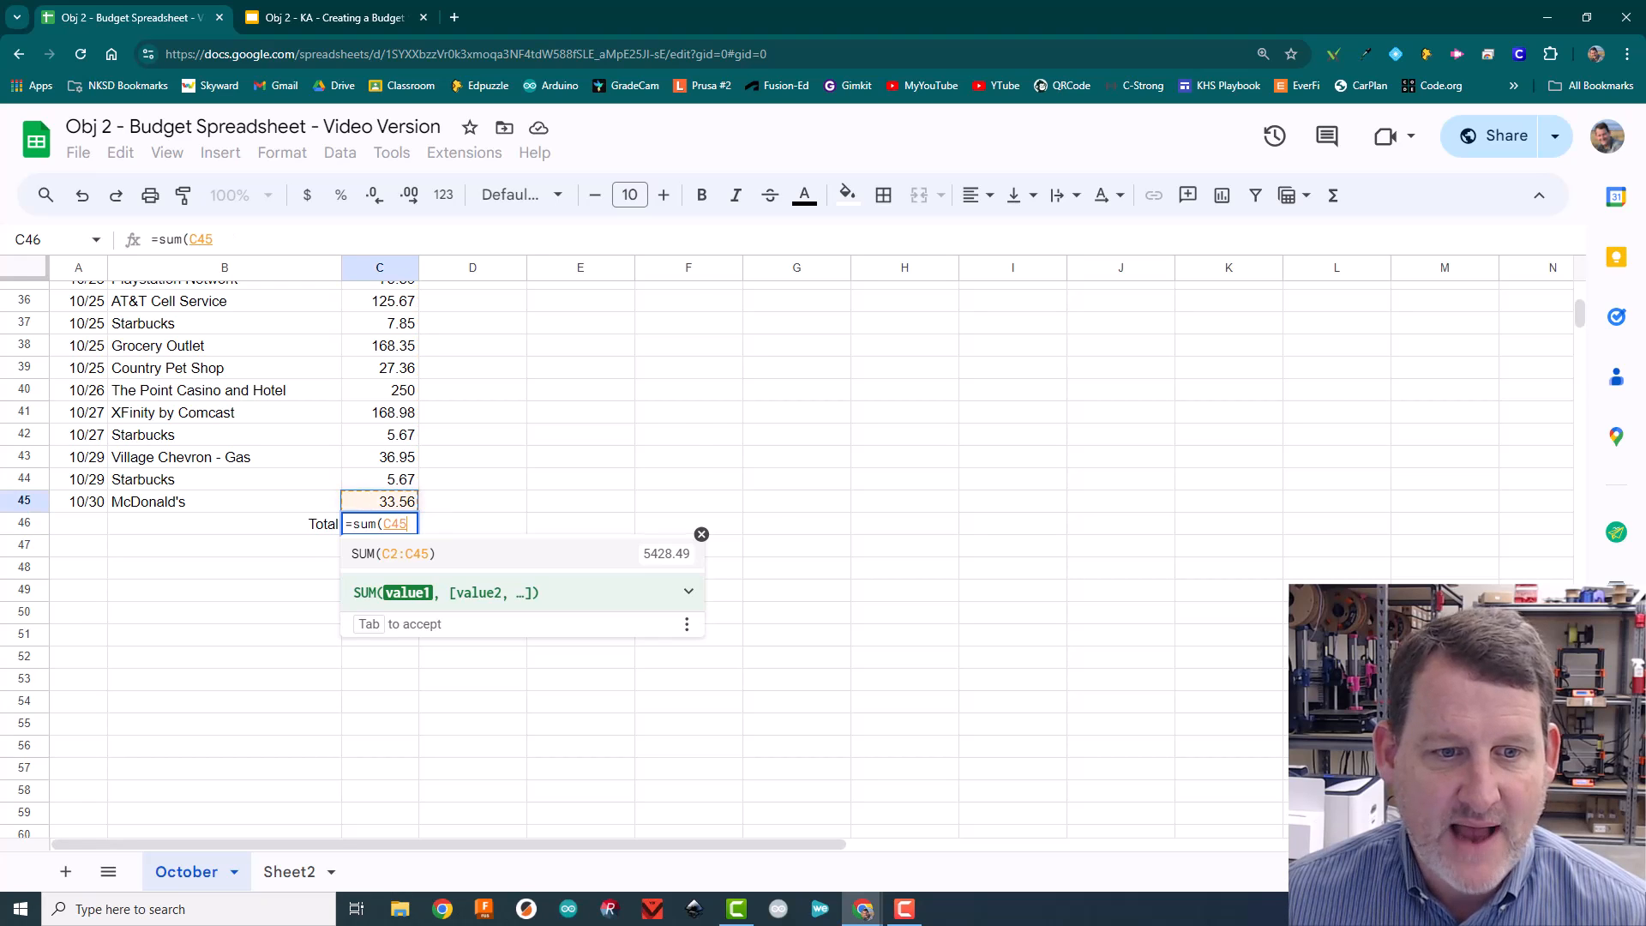
key("shift+Up")
key("shift+Up")
key("shift+Up")
key("shift+Up")
key("shift+Up")
key("shift+Up")
key("shift+Up")
key("shift+Up")
key("shift+Up")
key("shift+Up")
key("shift+Up")
key("shift+Up")
key("shift+Up")
key("shift+Up")
key("shift+Up")
key("shift+Up")
key("shift+Up")
key("shift+Up")
key("shift+Up")
key("shift+Up")
key("shift+Up")
key("shift+Up")
key("shift+Up")
key("shift+Up")
key("shift+Up")
key("shift+Up")
key("shift+Up")
key("shift+Up")
key("shift+Up")
key("shift+Up")
key("shift+Up")
key("shift+Up")
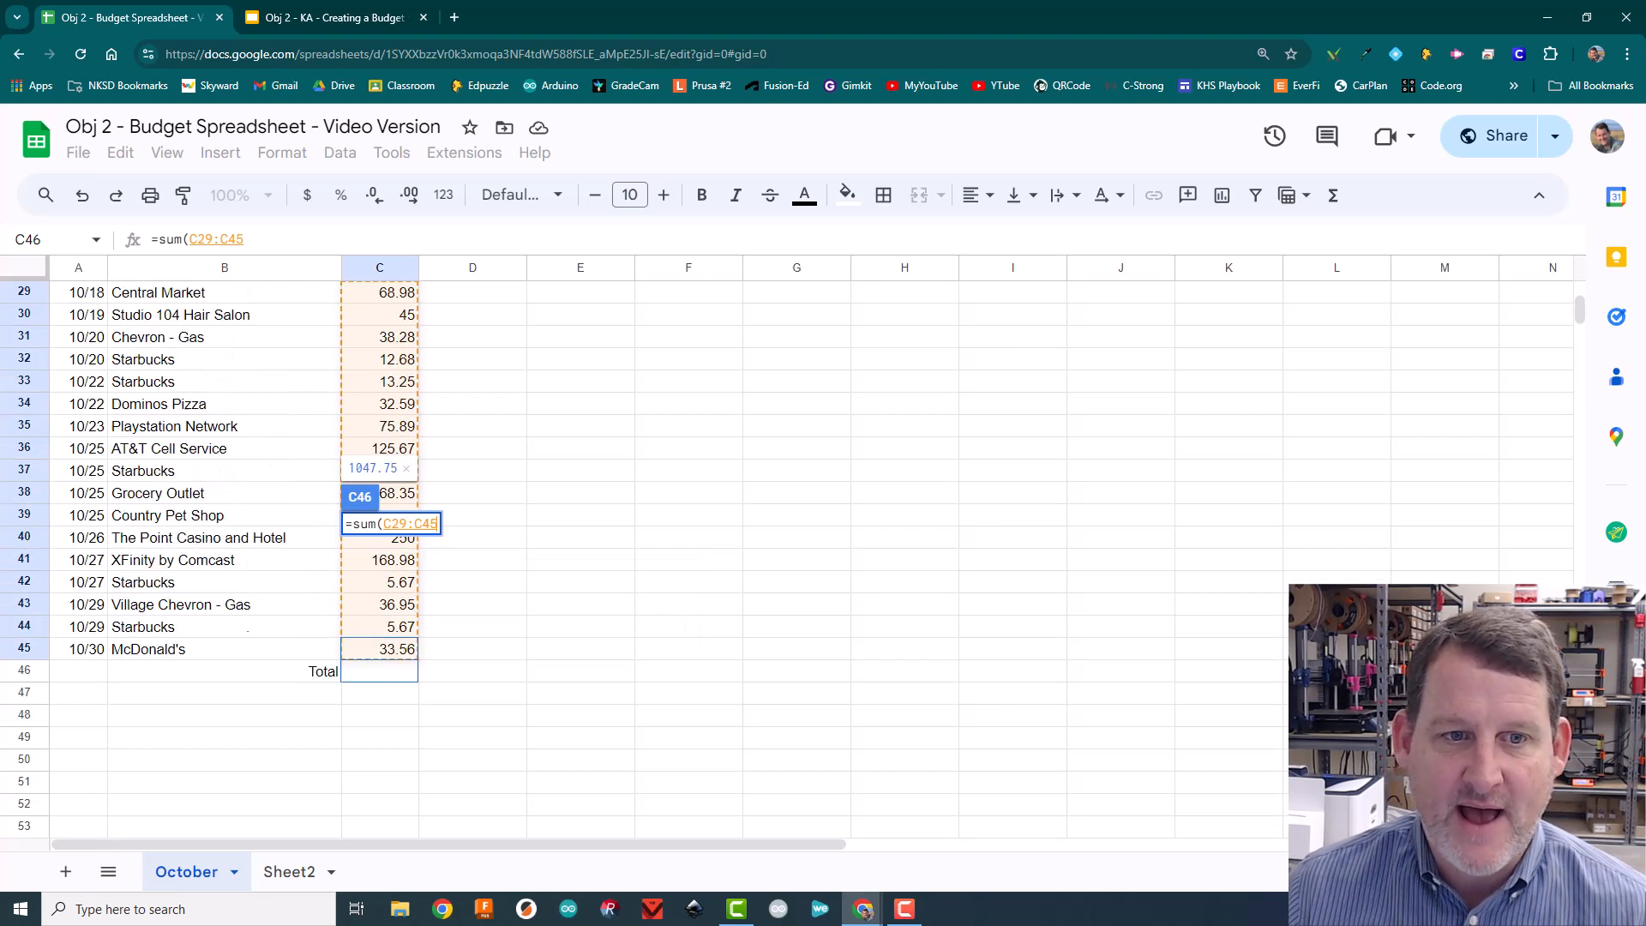
key("shift+Up")
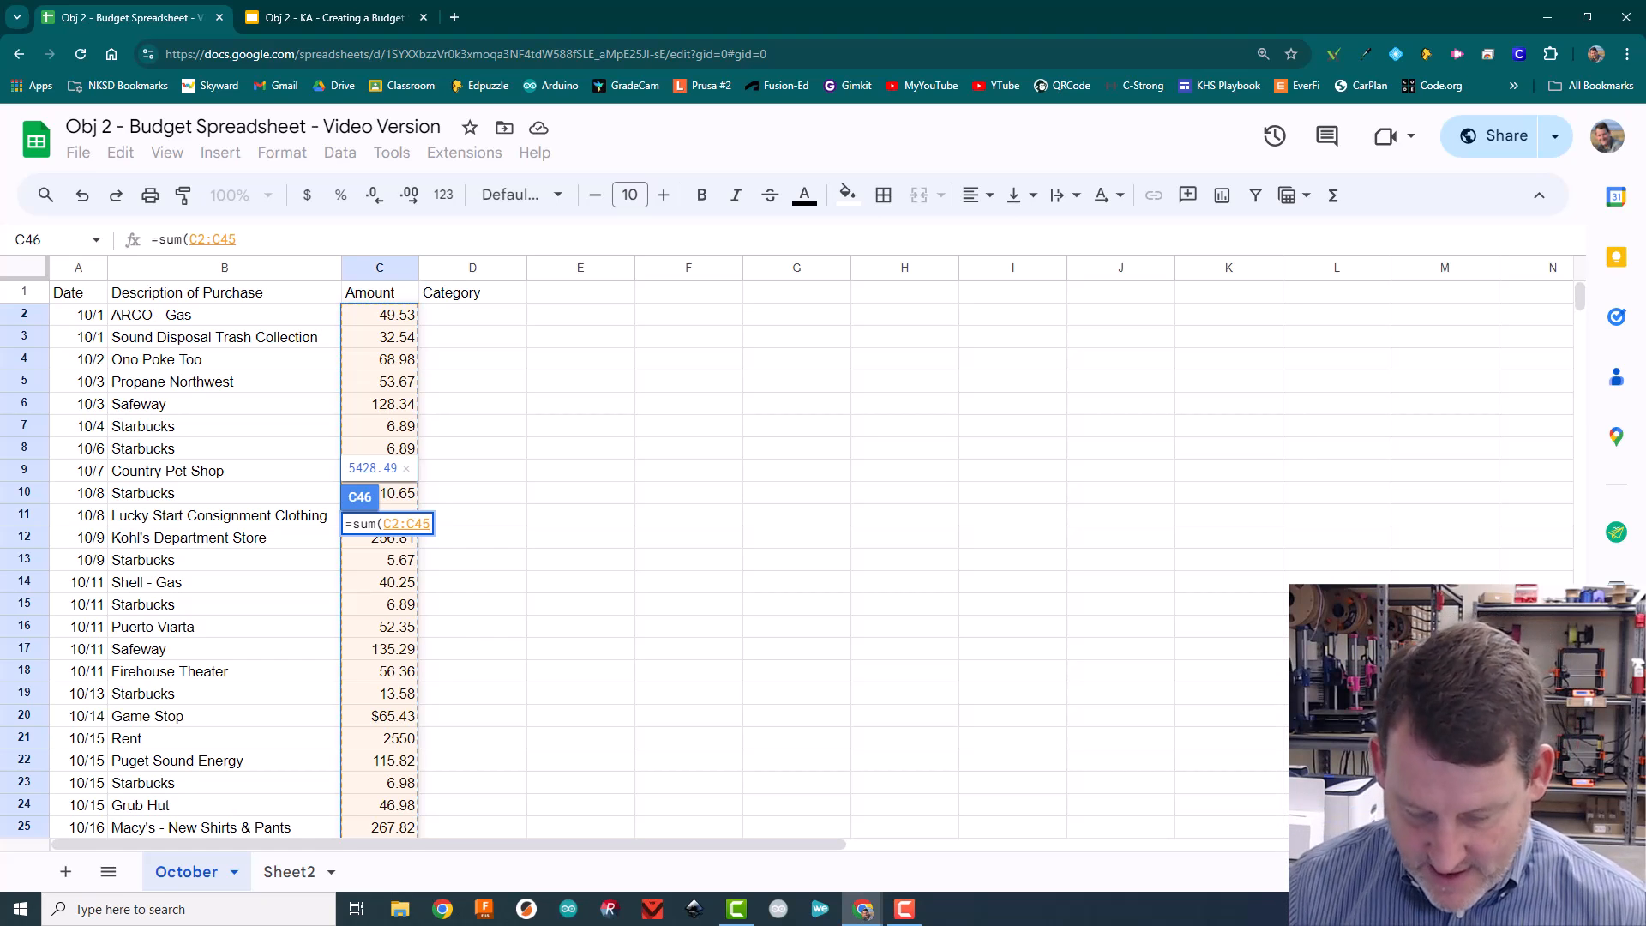
type(")")
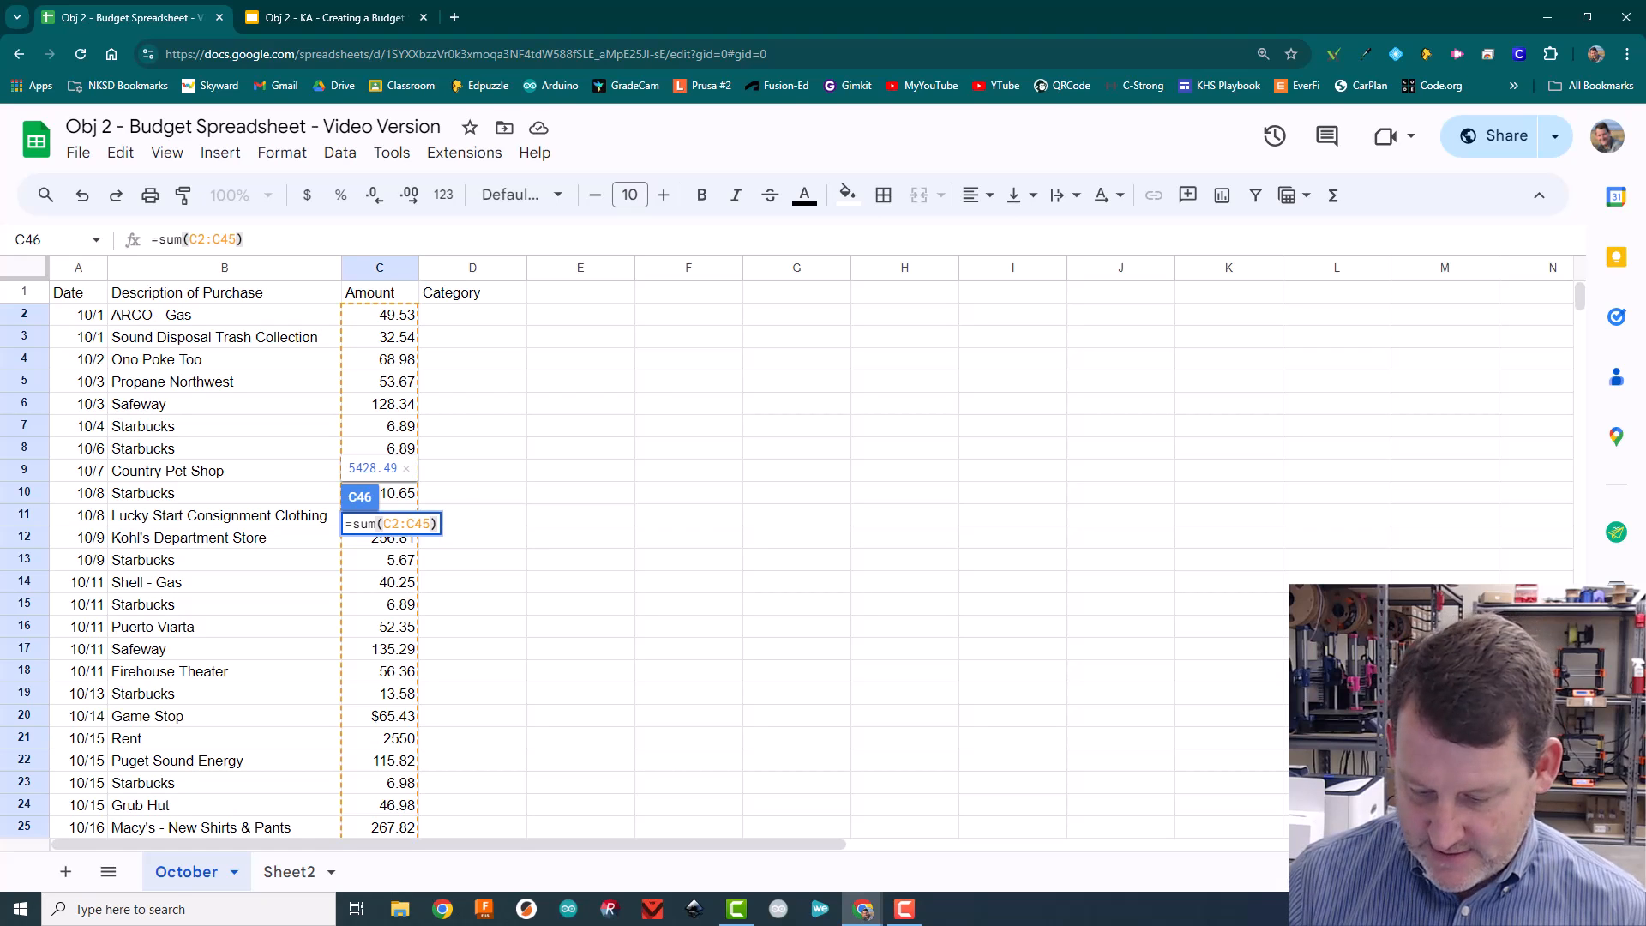
key("Return")
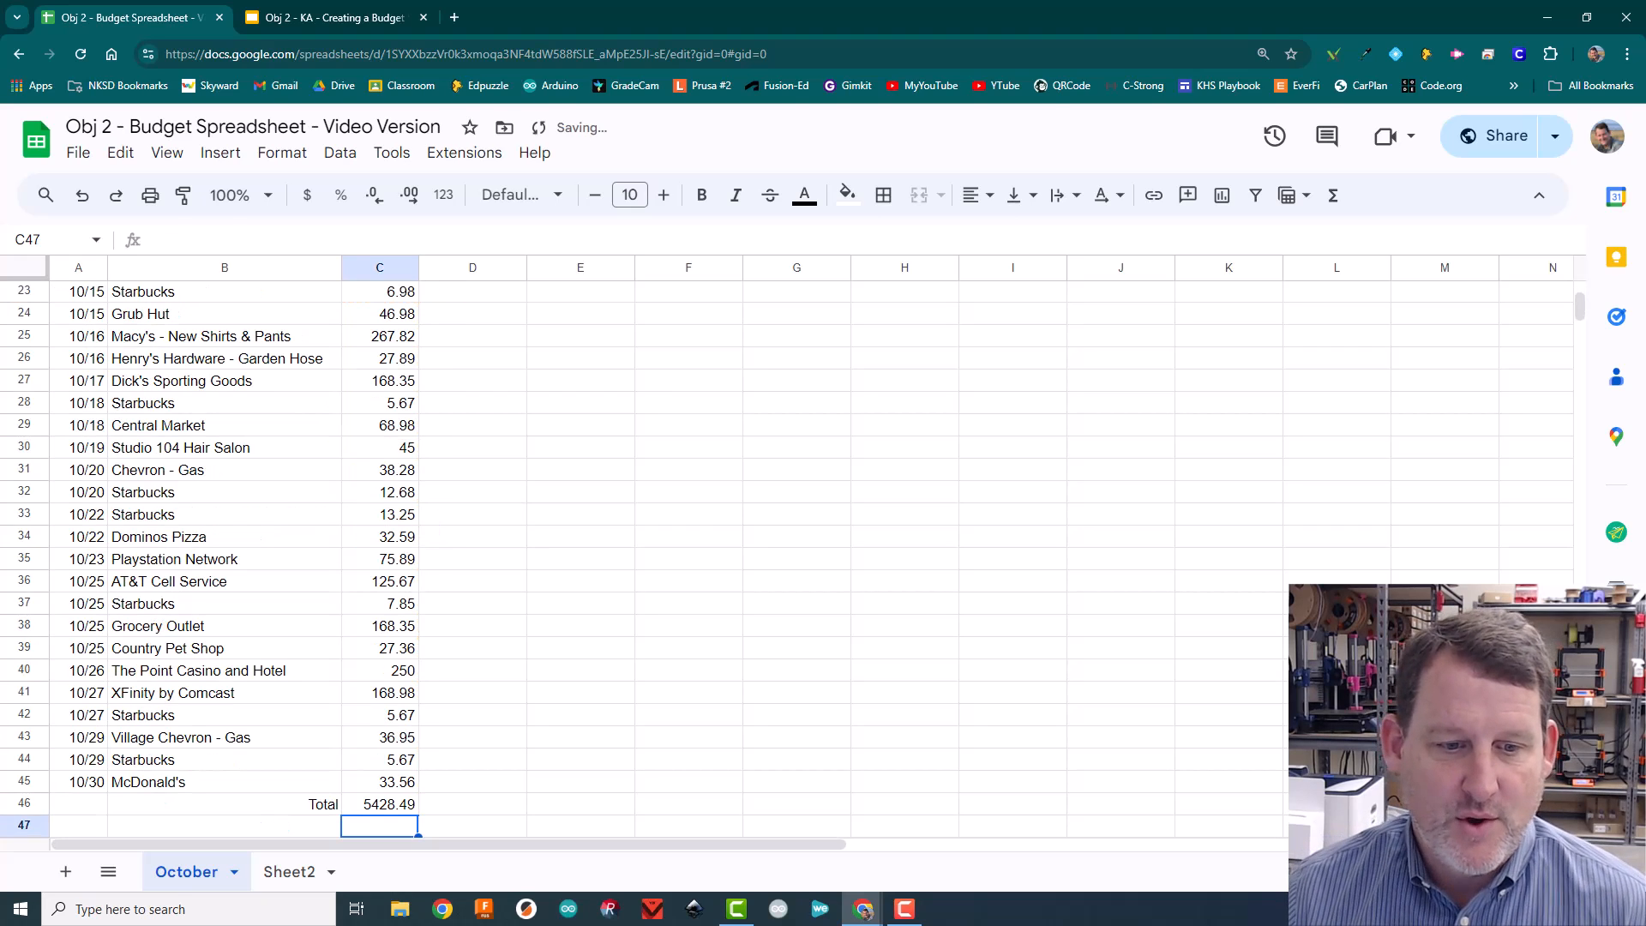
Inspect the sum formula in C46 and check which Amount cells its range covers, leaving it as it is
key("Up")
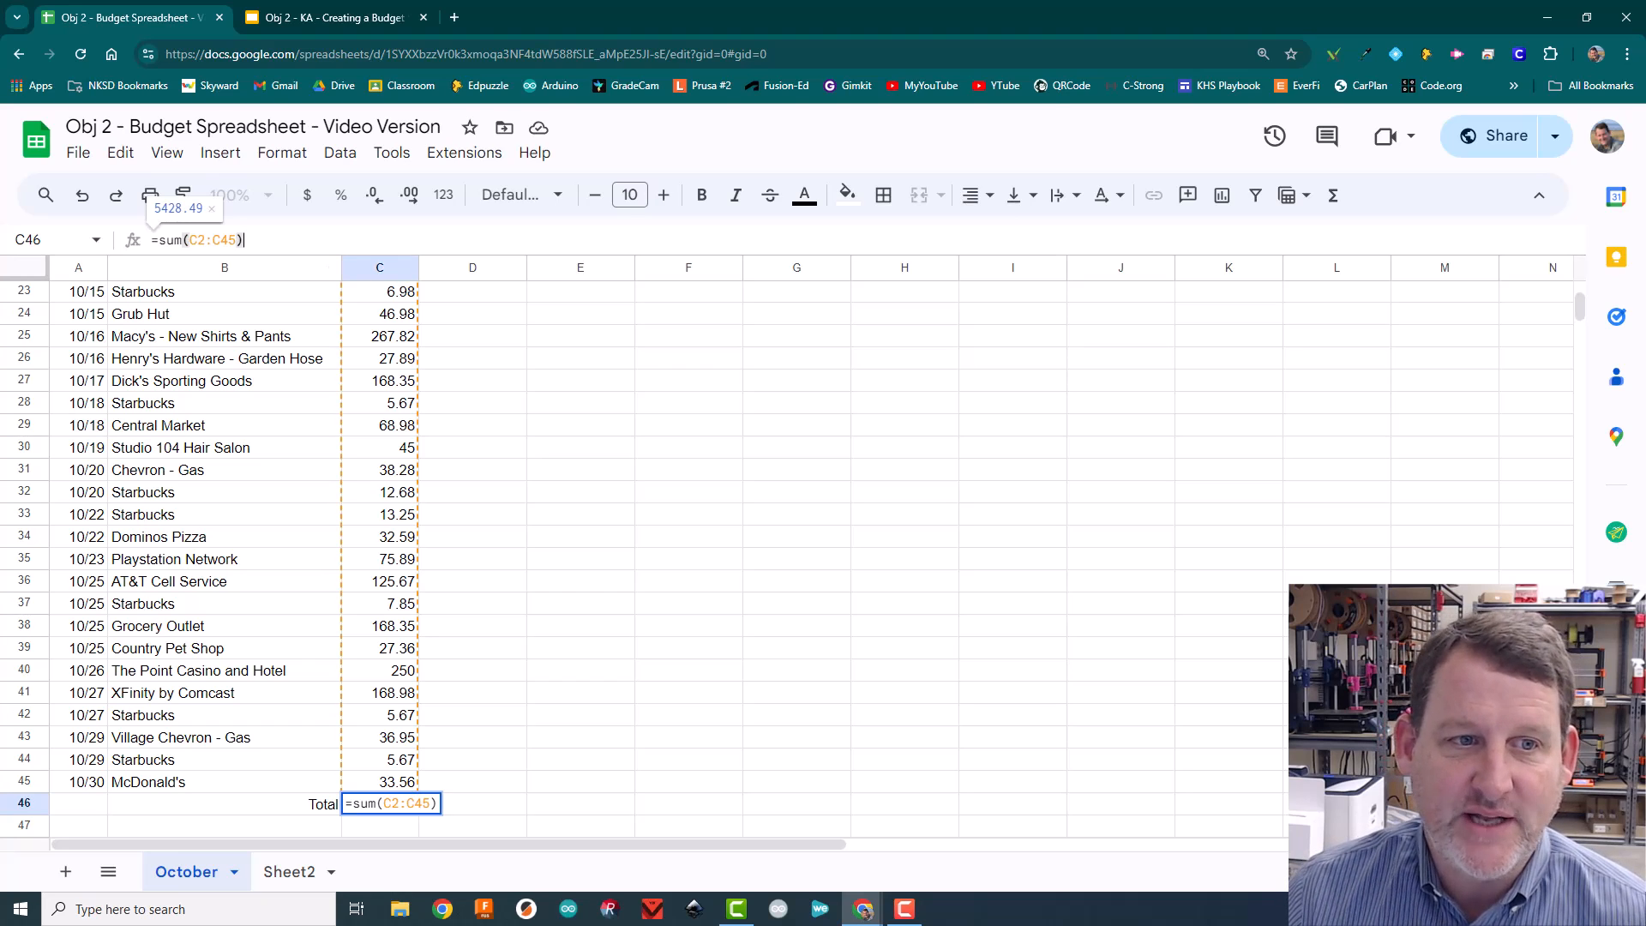
left_click(221, 240)
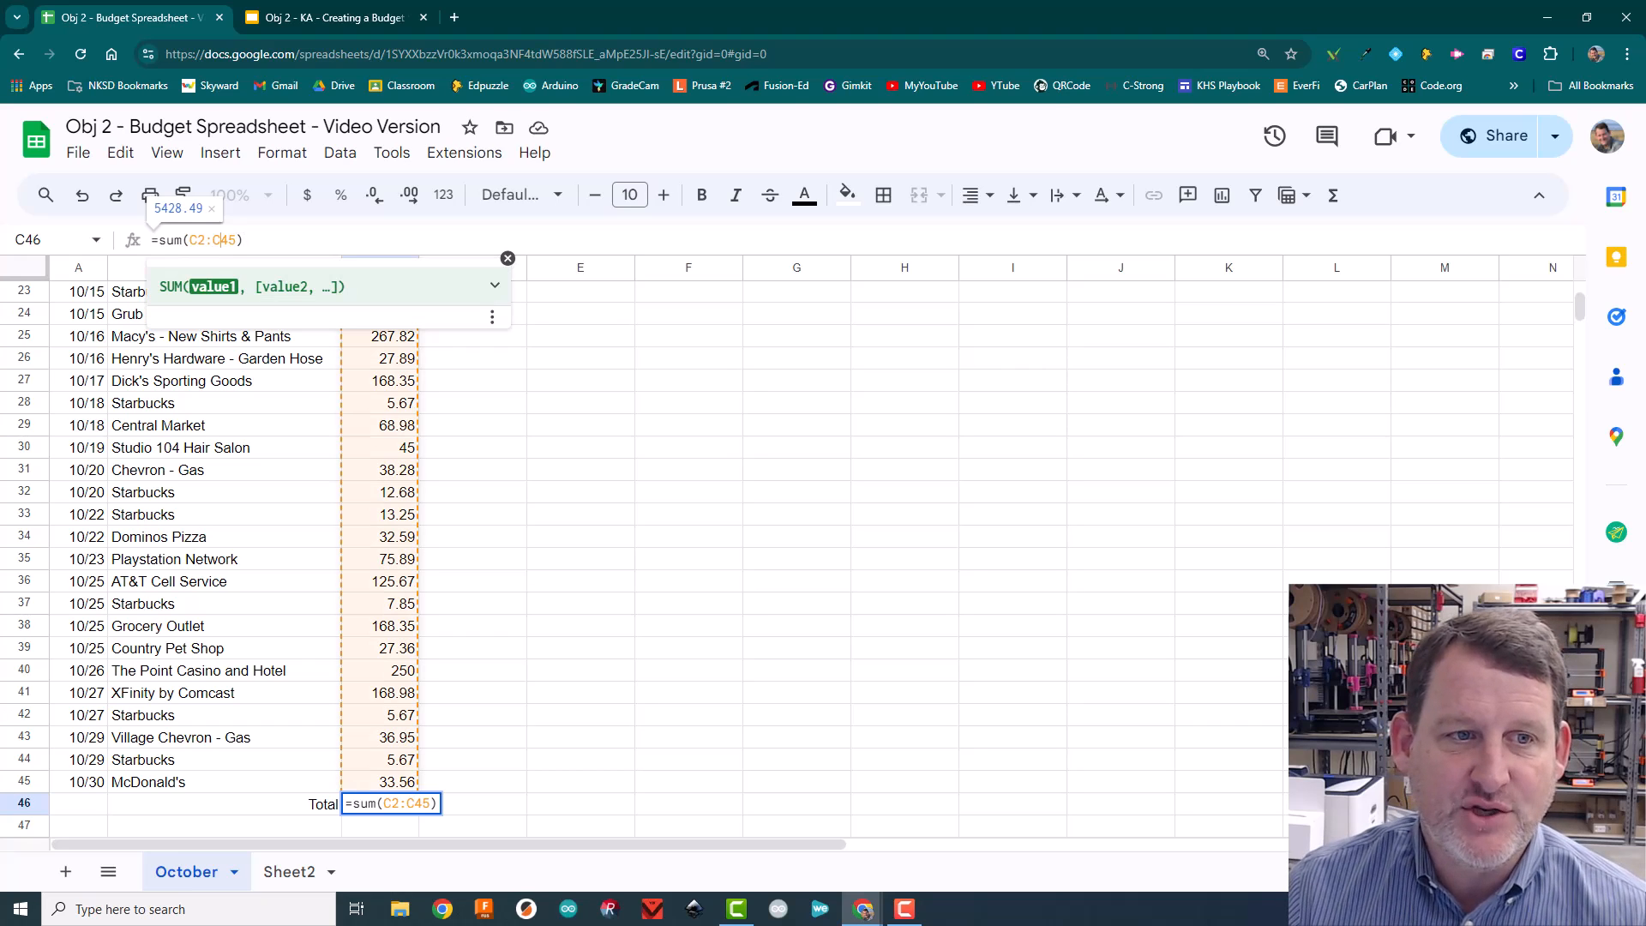
left_click(157, 240)
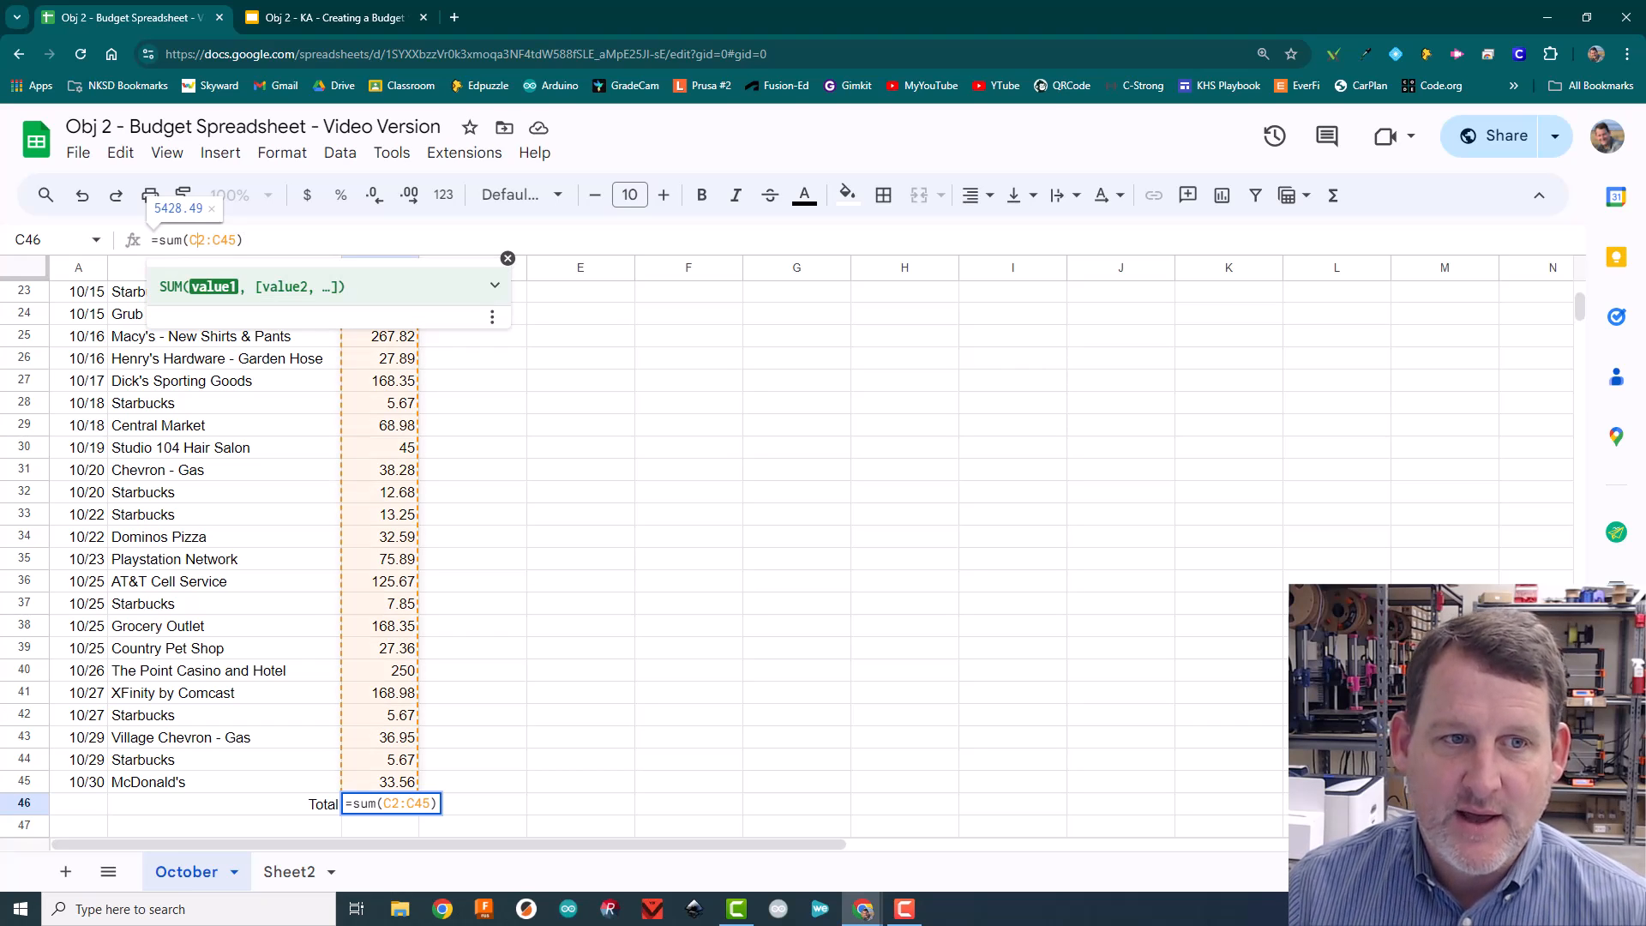
left_click(245, 240)
left_click(197, 240)
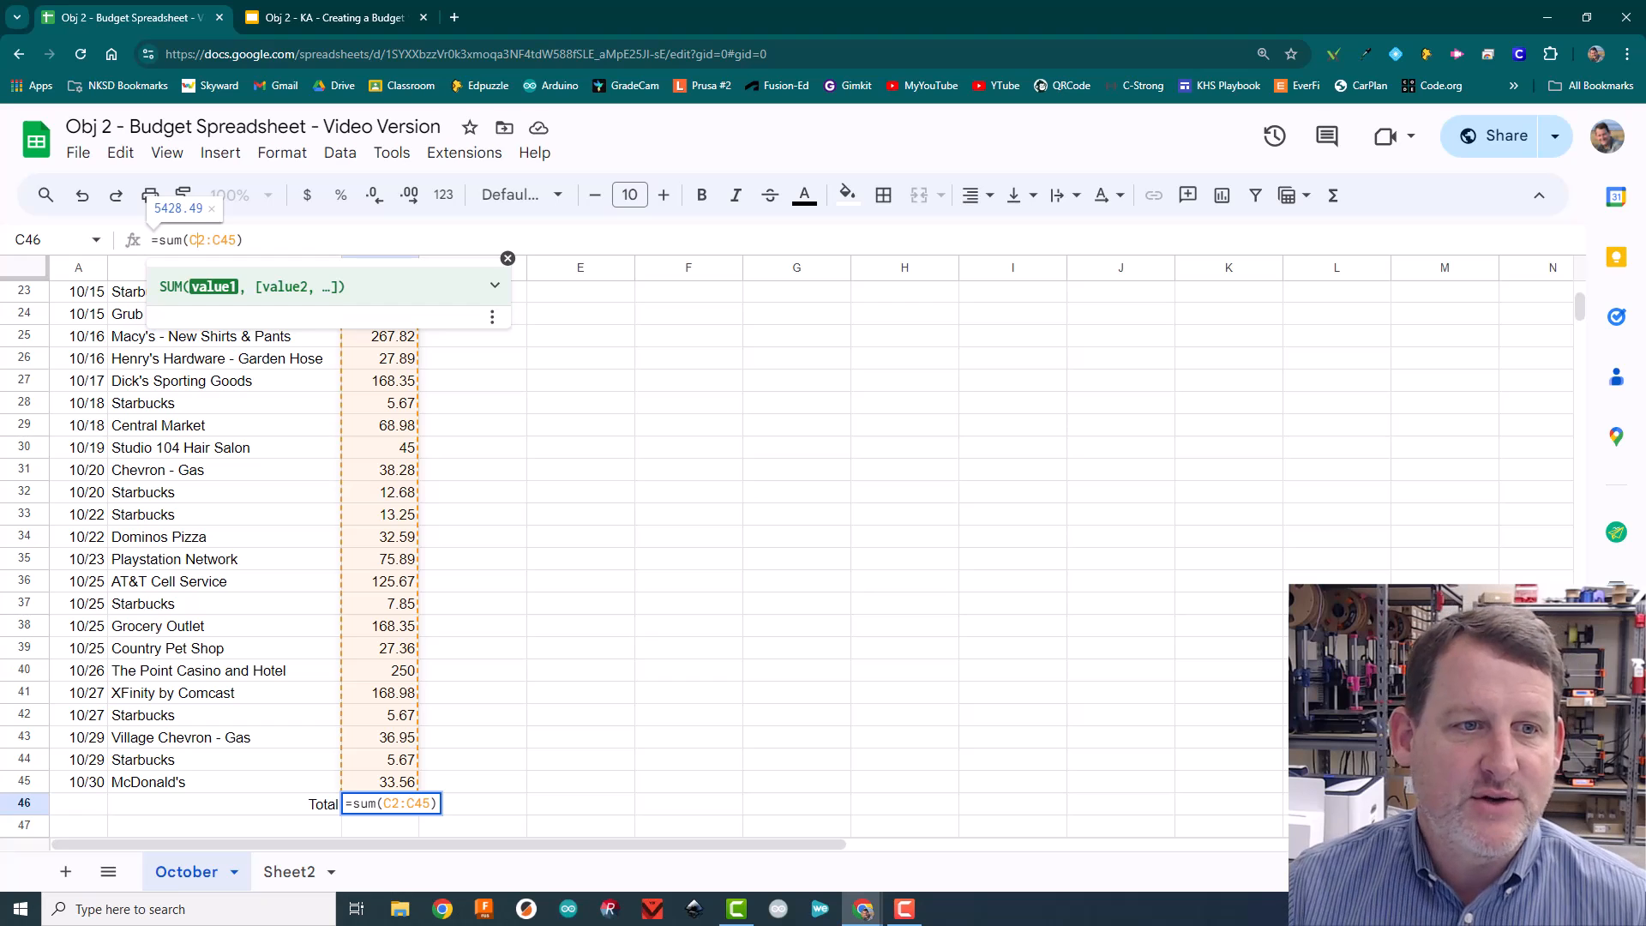
scroll(257, 557, "up", 5)
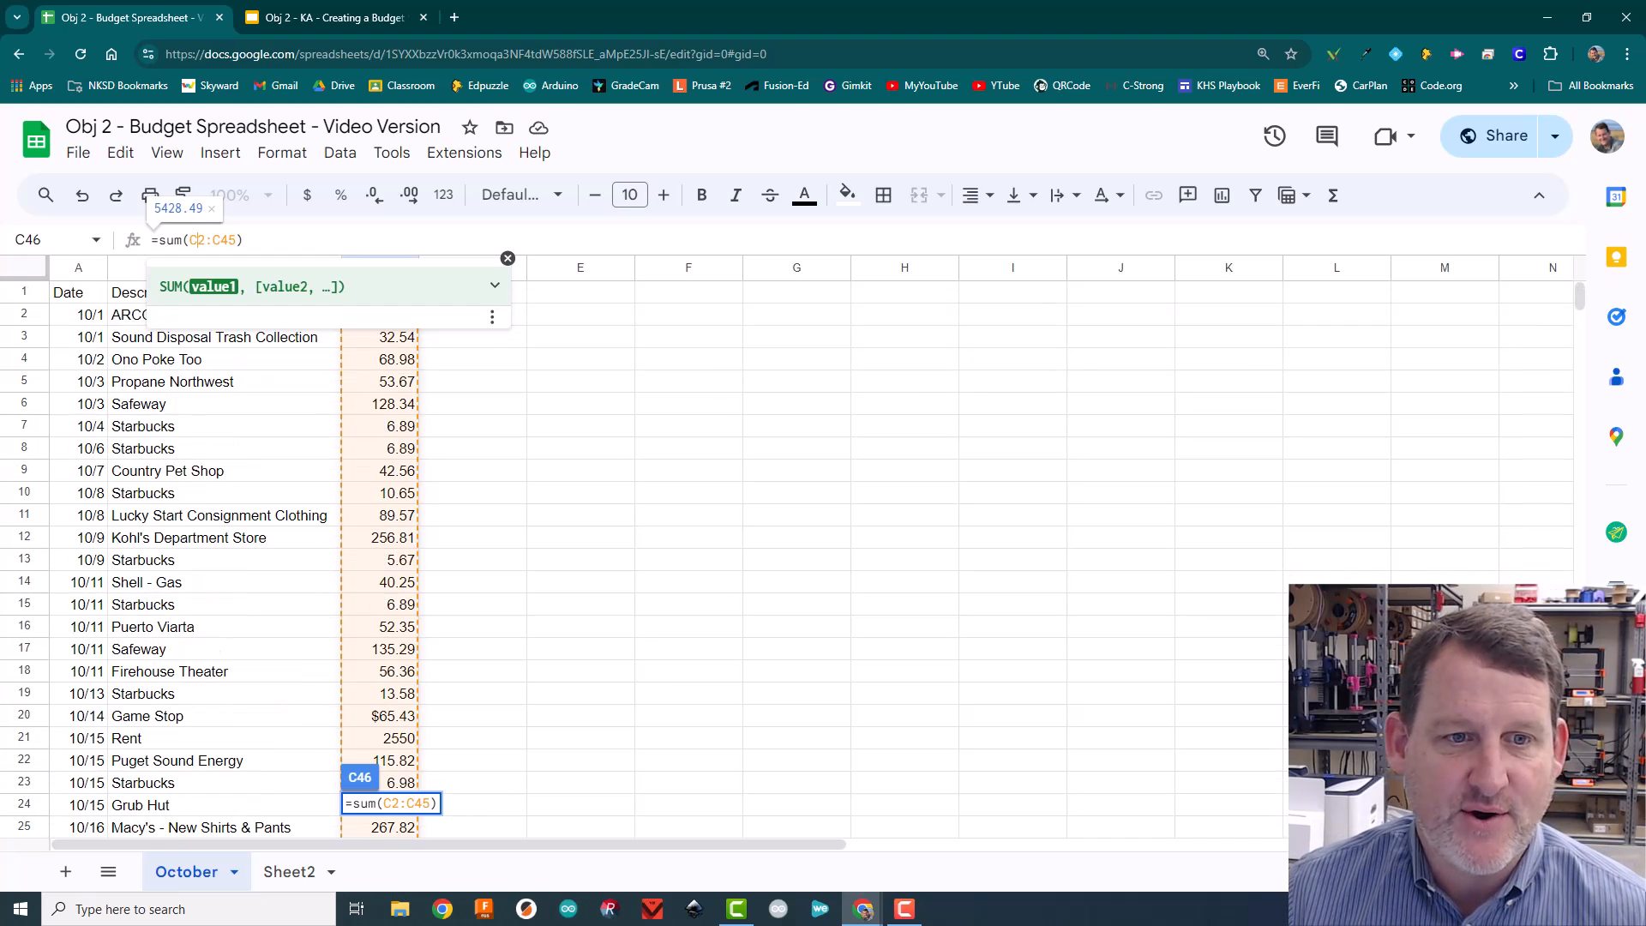
left_click(507, 258)
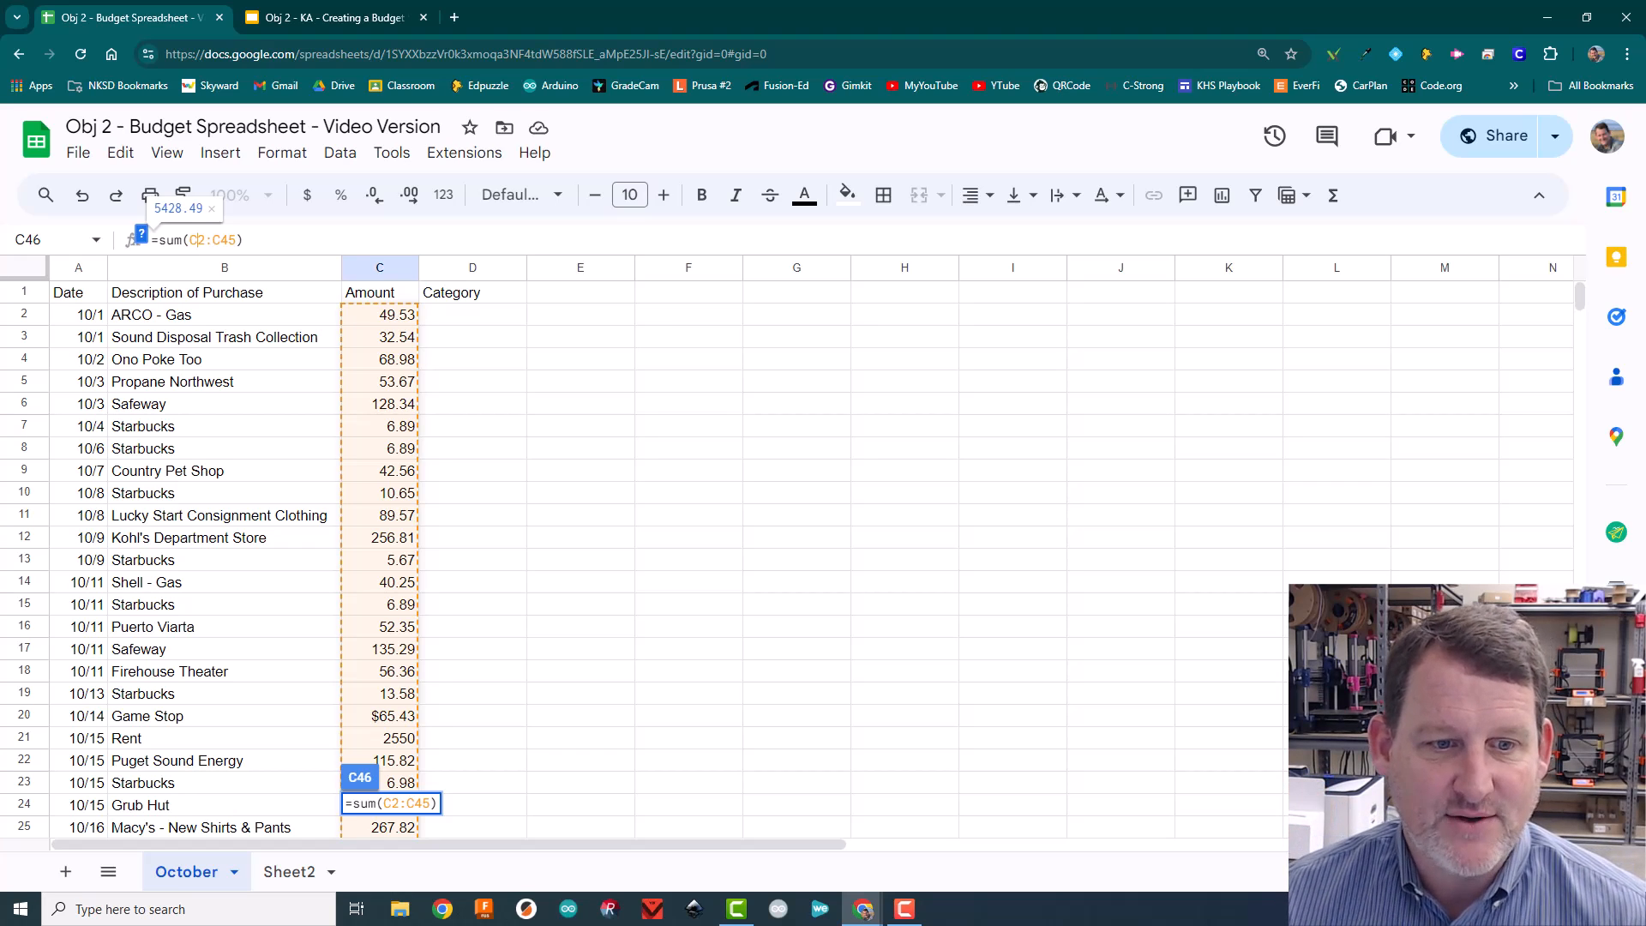
scroll(600, 557, "down", 10)
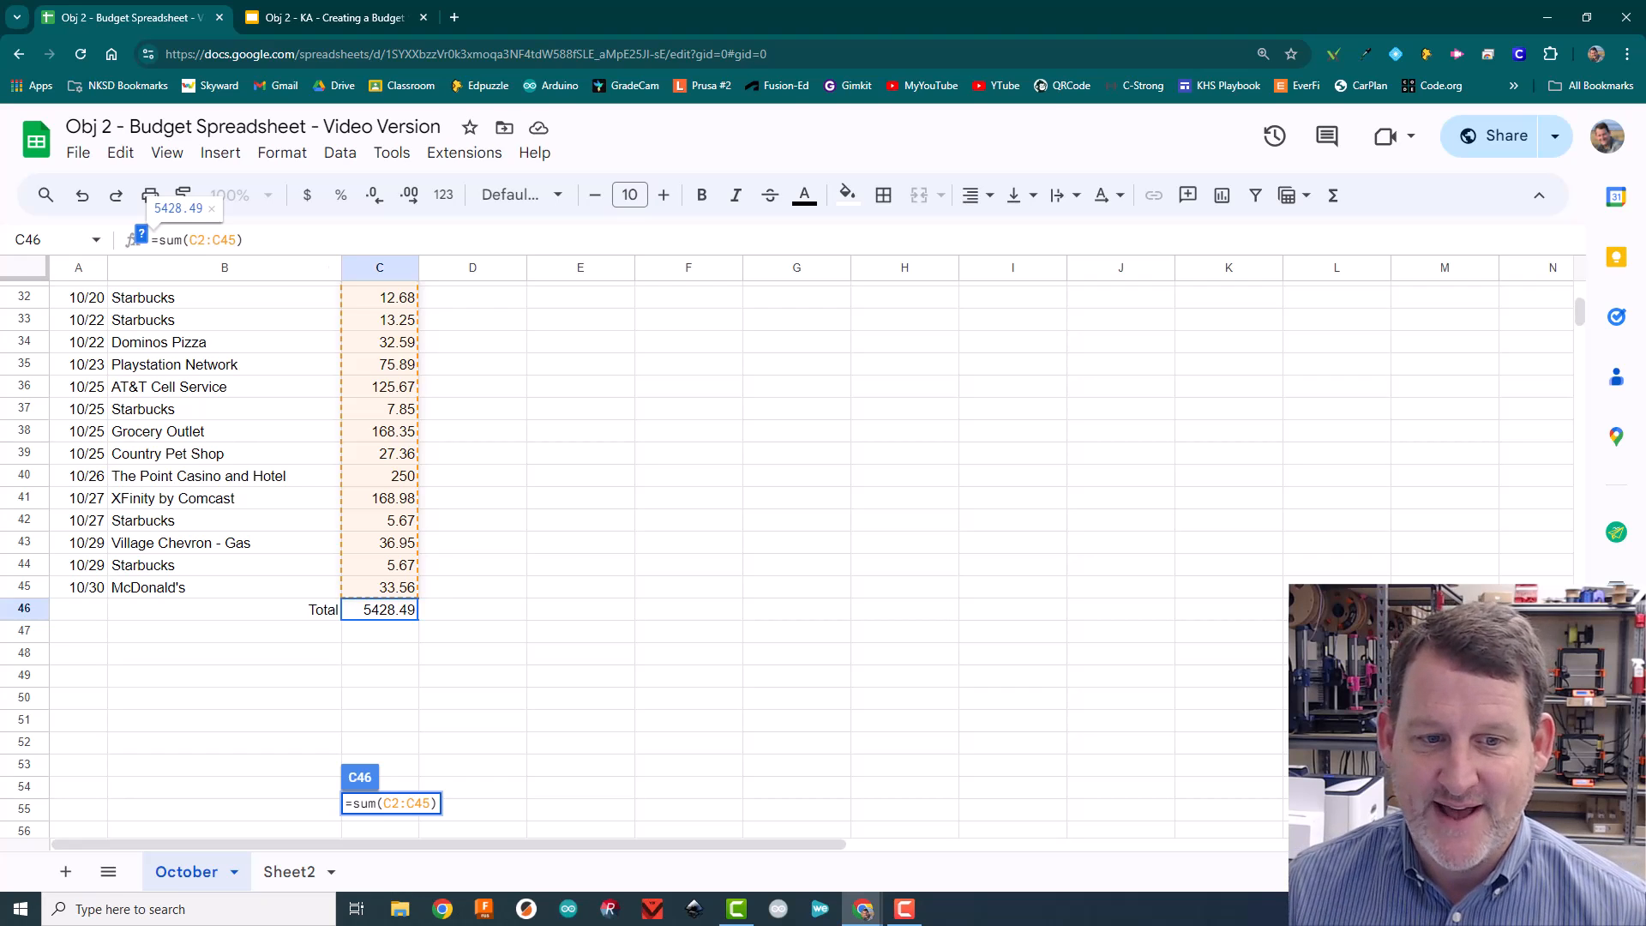
key("Return")
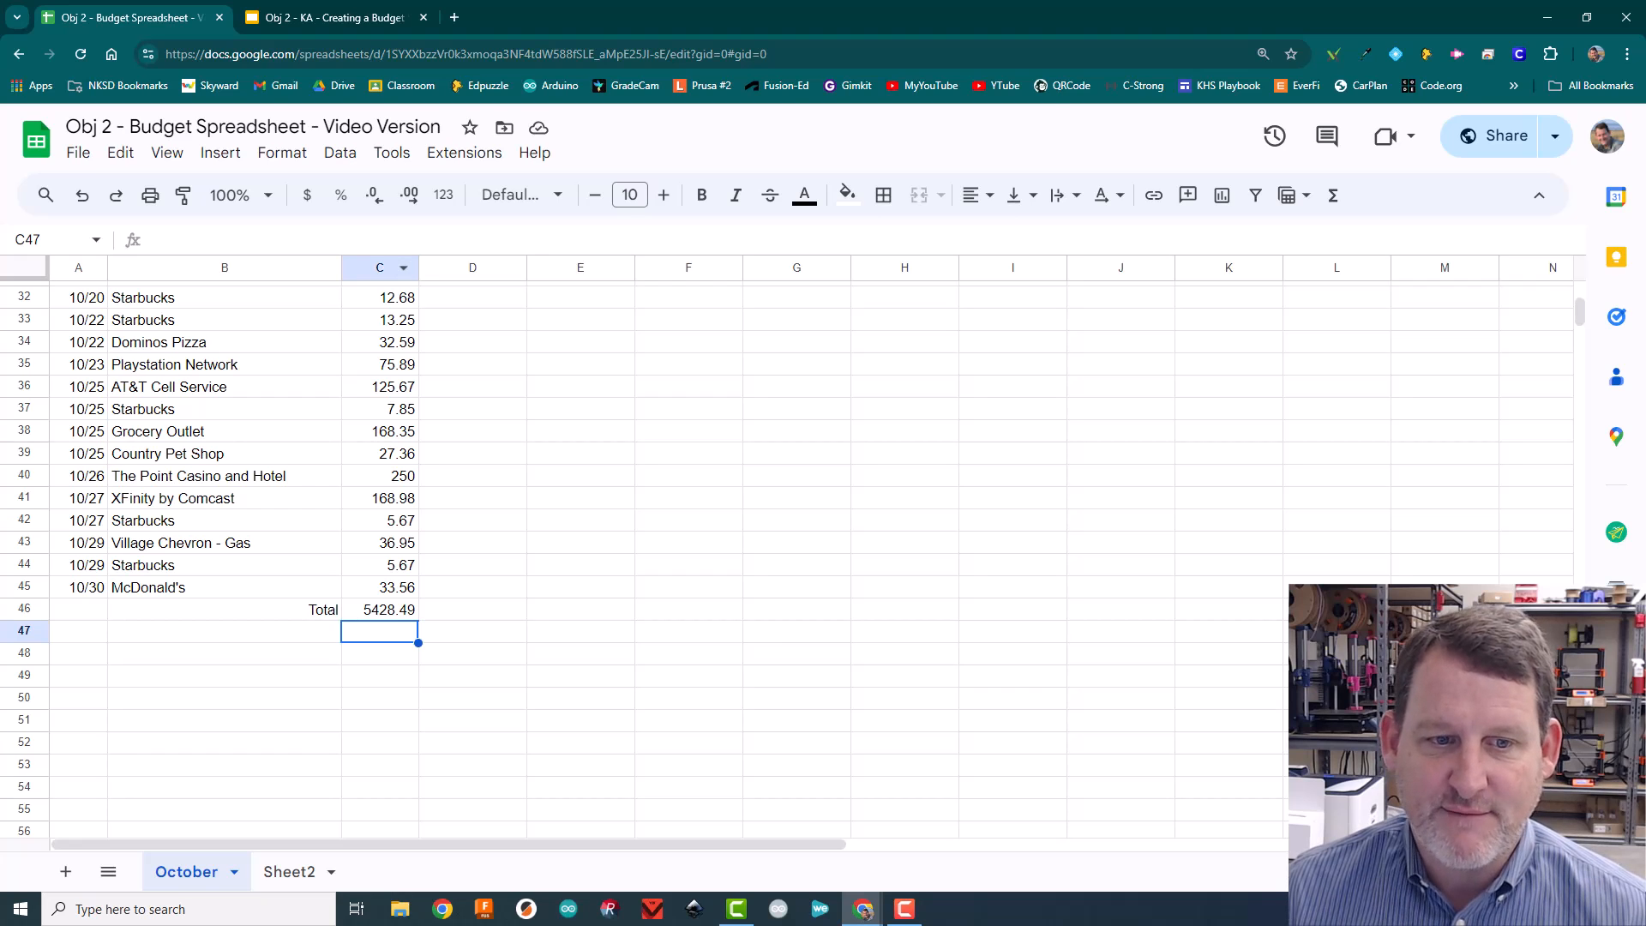
Format the entire Amount column as currency and check the amounts down to the total
scroll(601, 557, "up", 10)
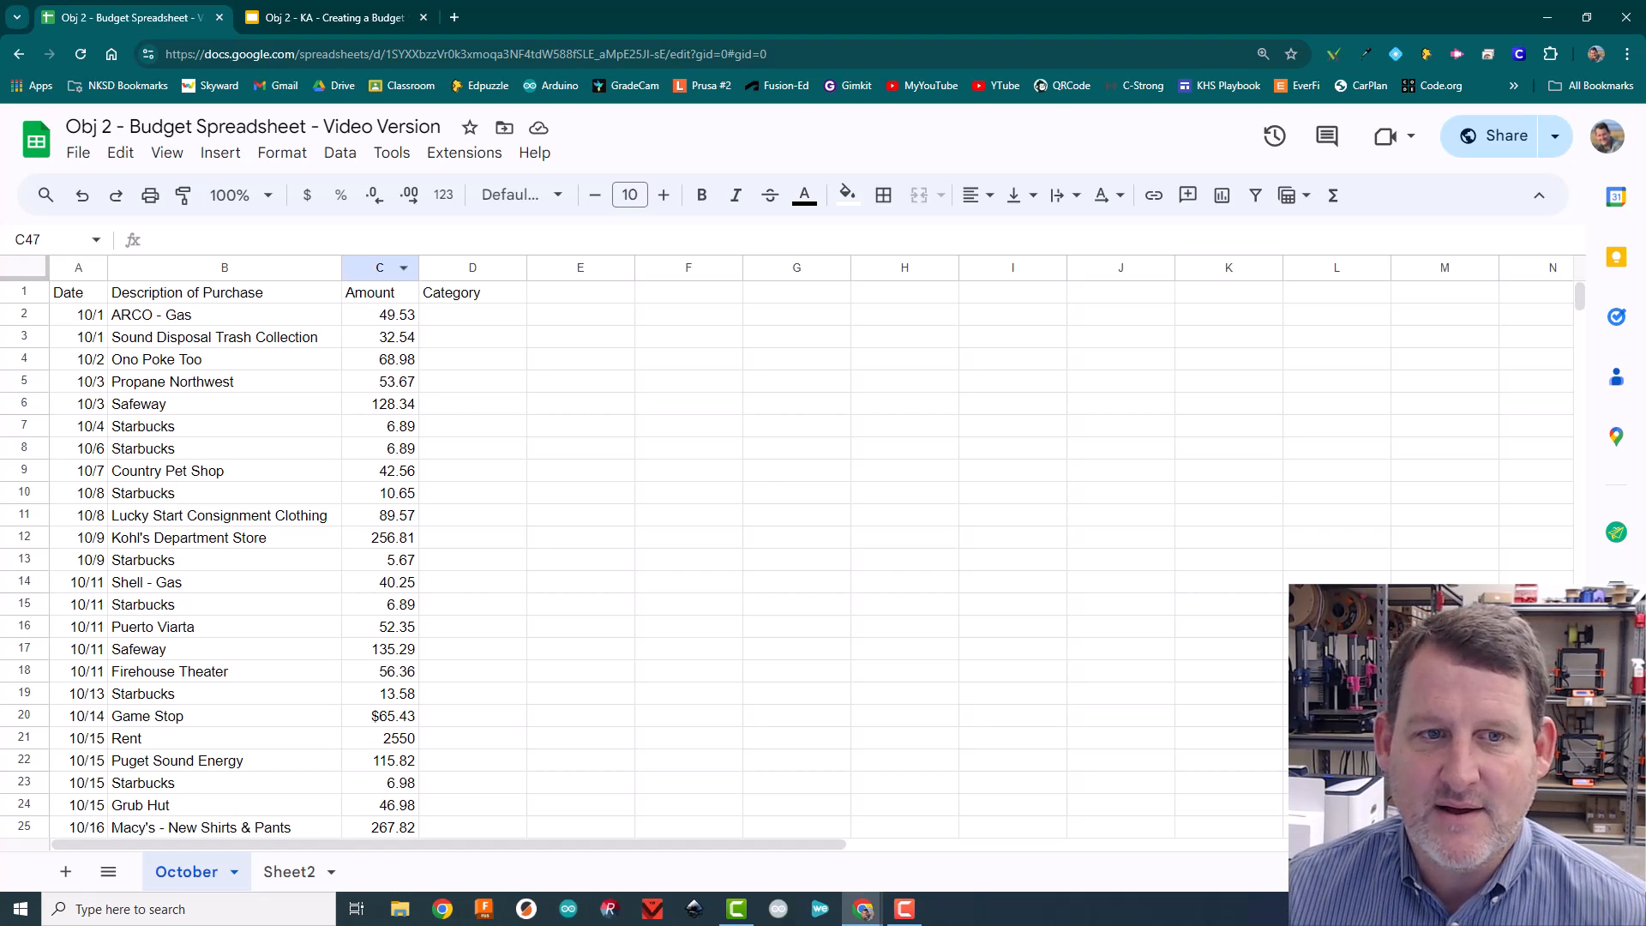
left_click(380, 268)
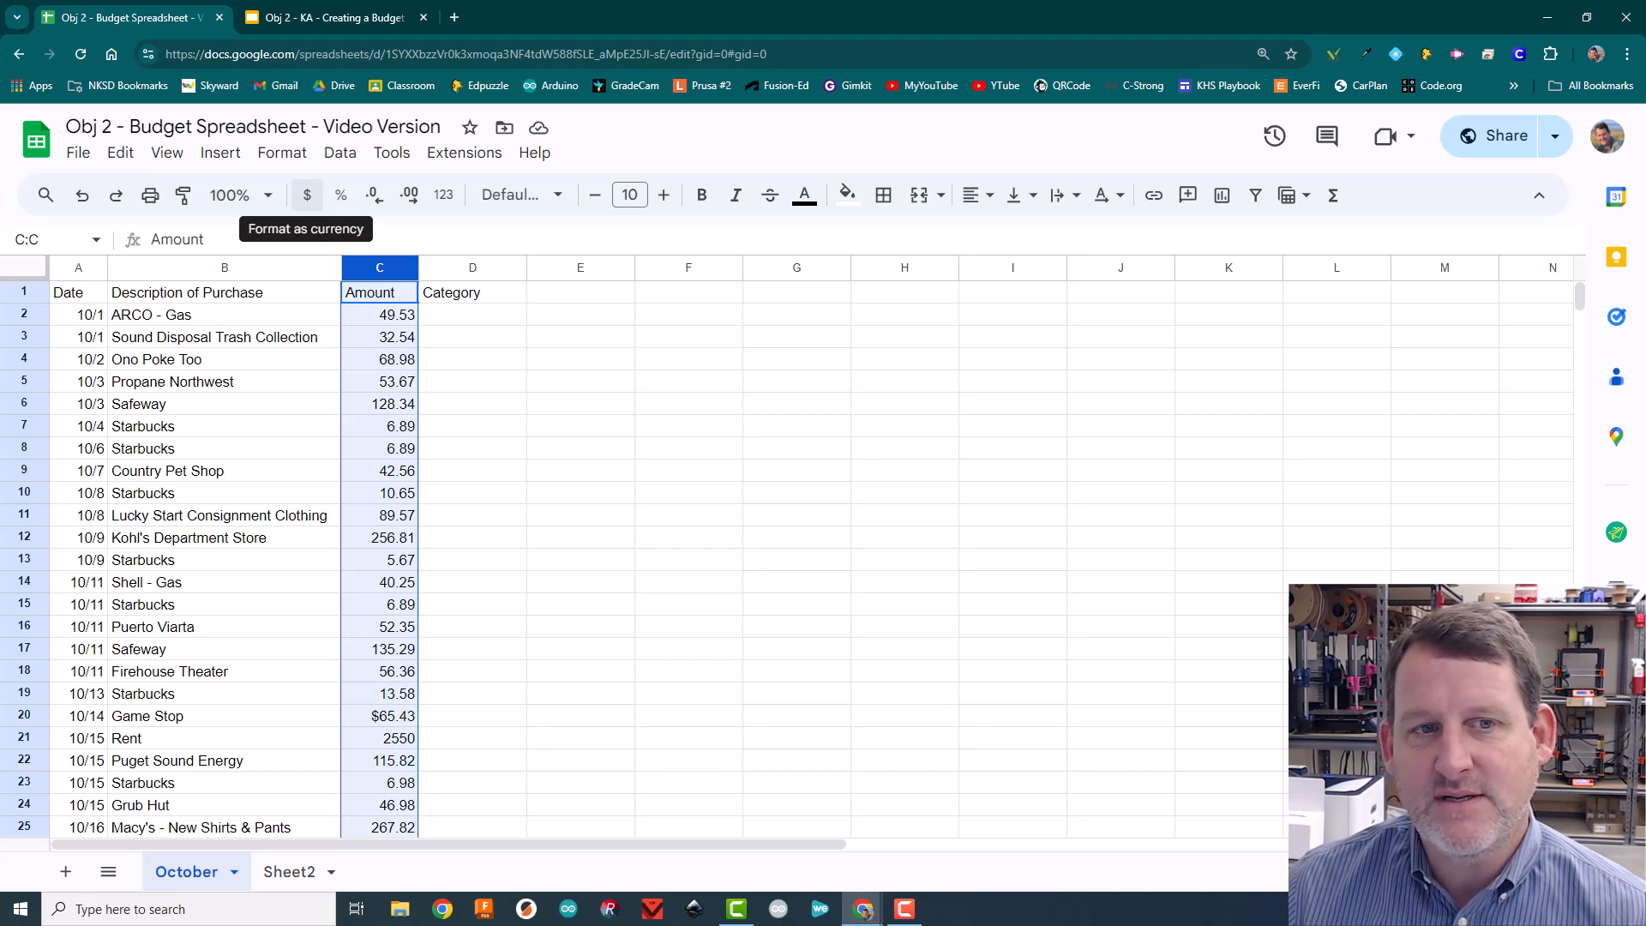
left_click(306, 195)
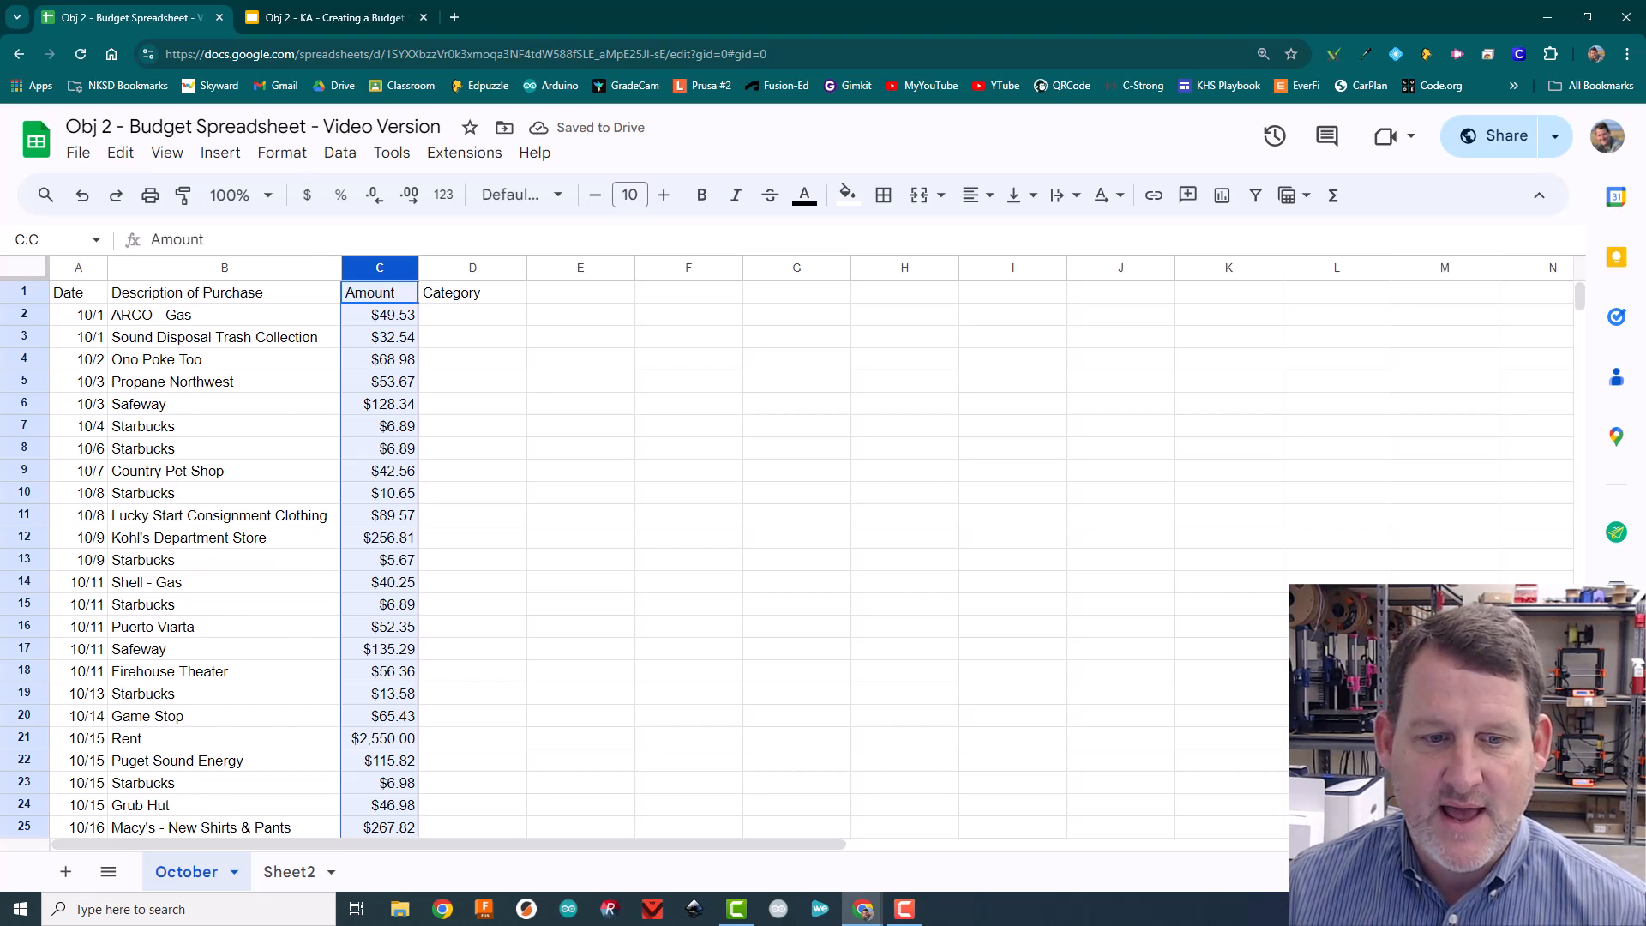
scroll(600, 558, "down", 1)
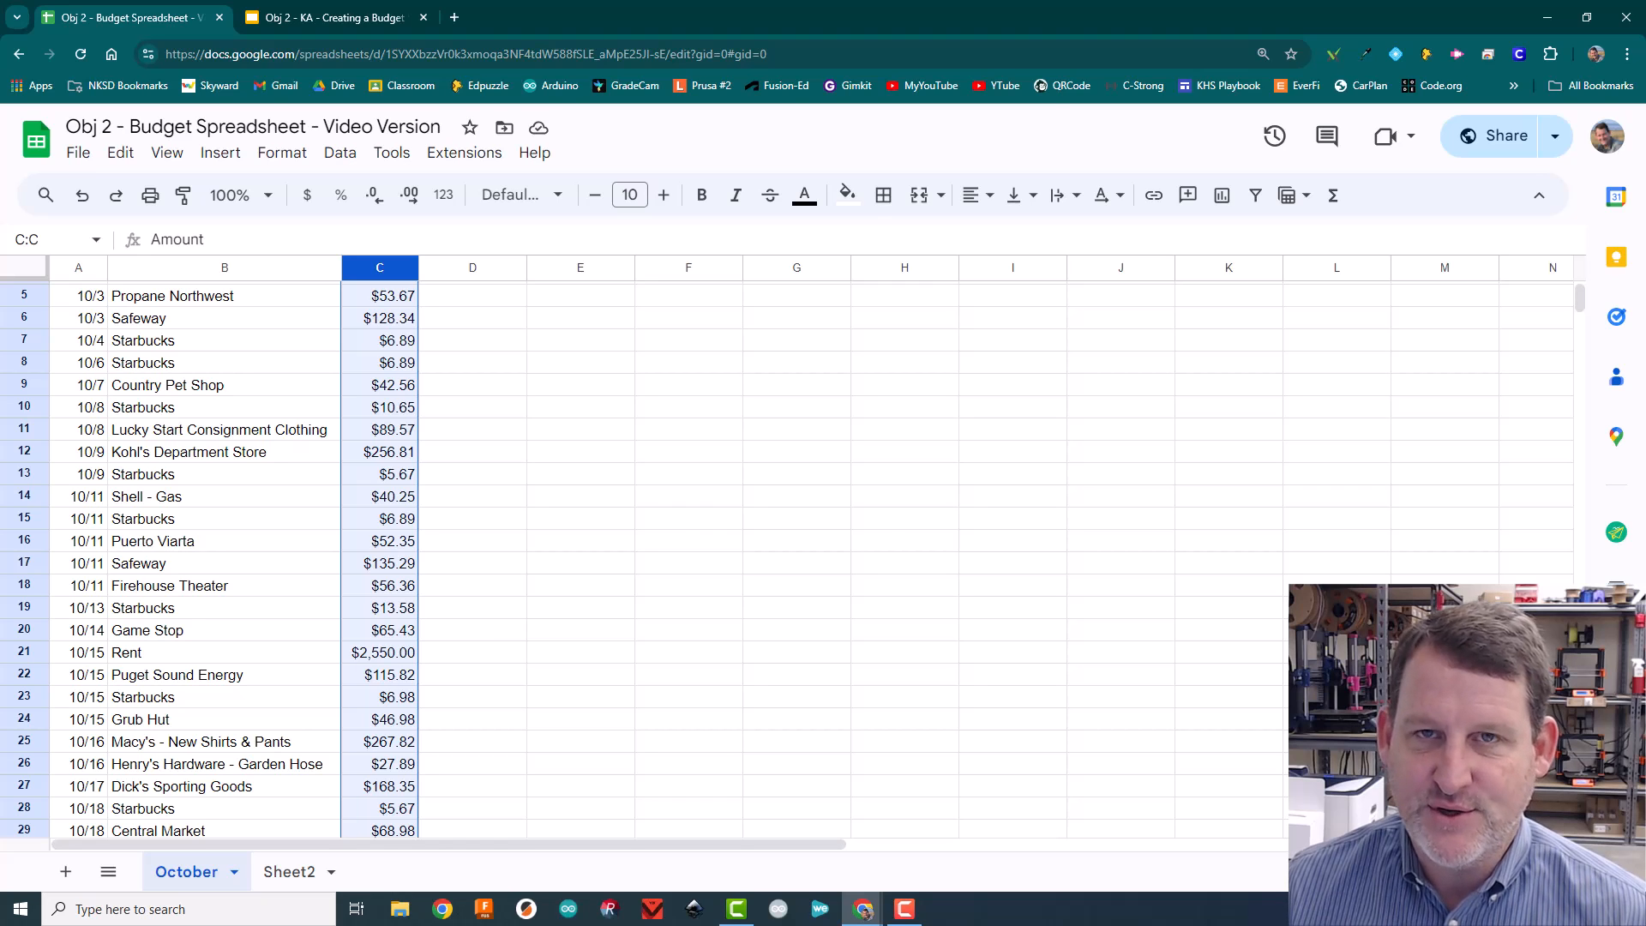
scroll(600, 557, "down", 1)
scroll(600, 557, "up", 2)
scroll(600, 557, "down", 10)
left_click(380, 508)
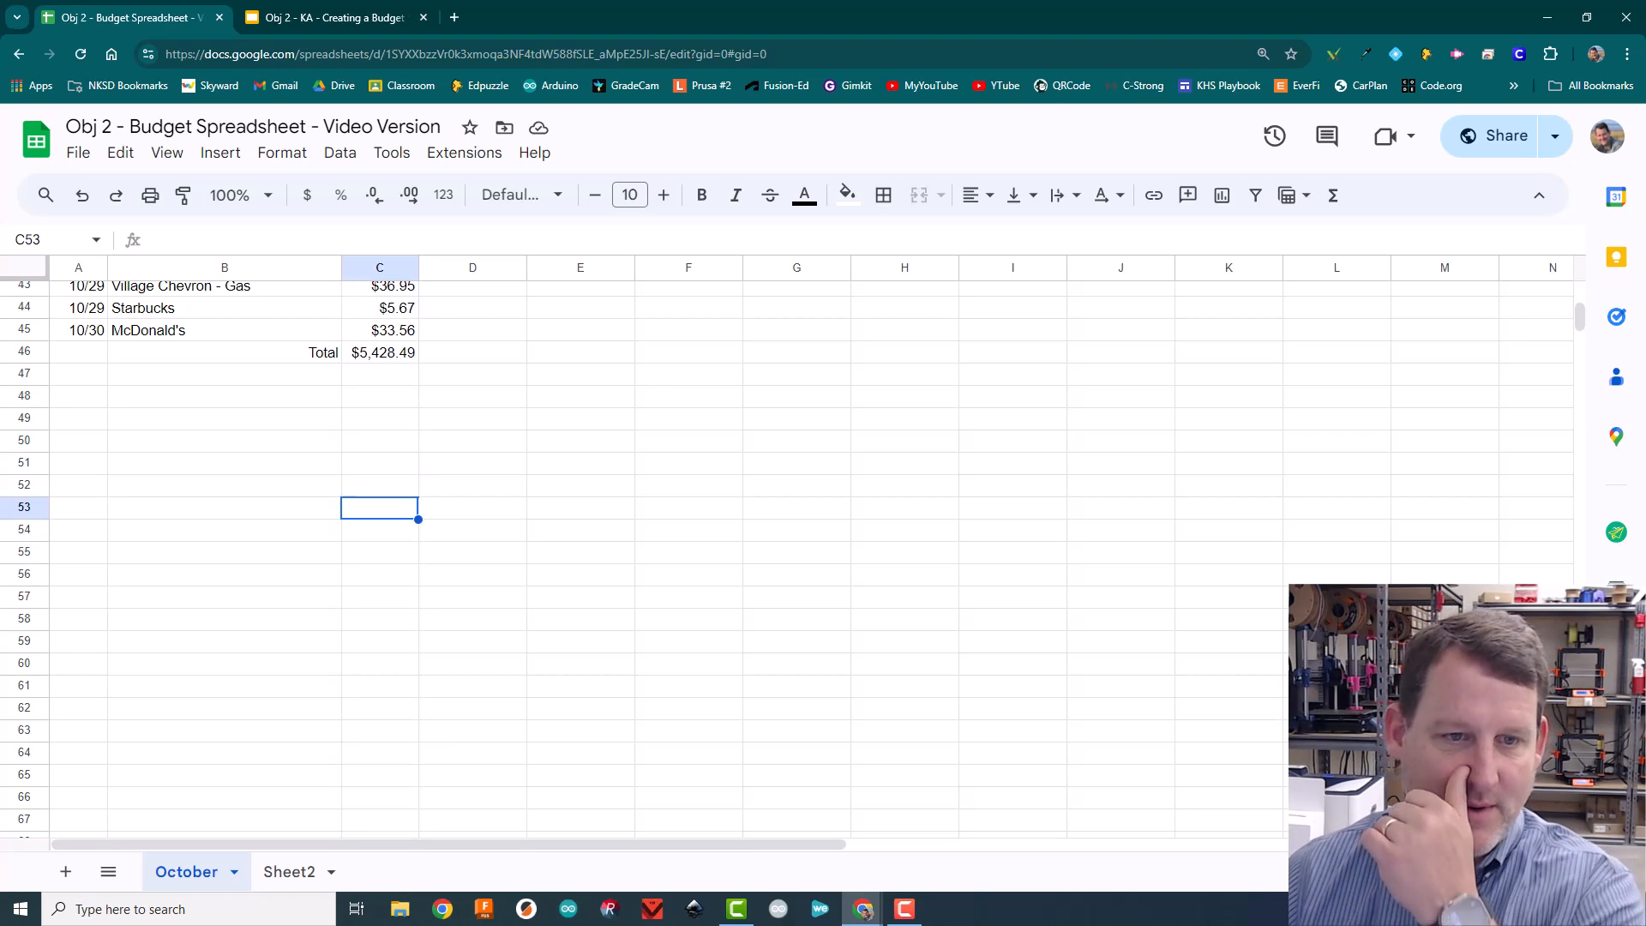
Apply all borders to the whole purchase table, A1:D46, including the header and total rows
scroll(600, 557, "up", 9)
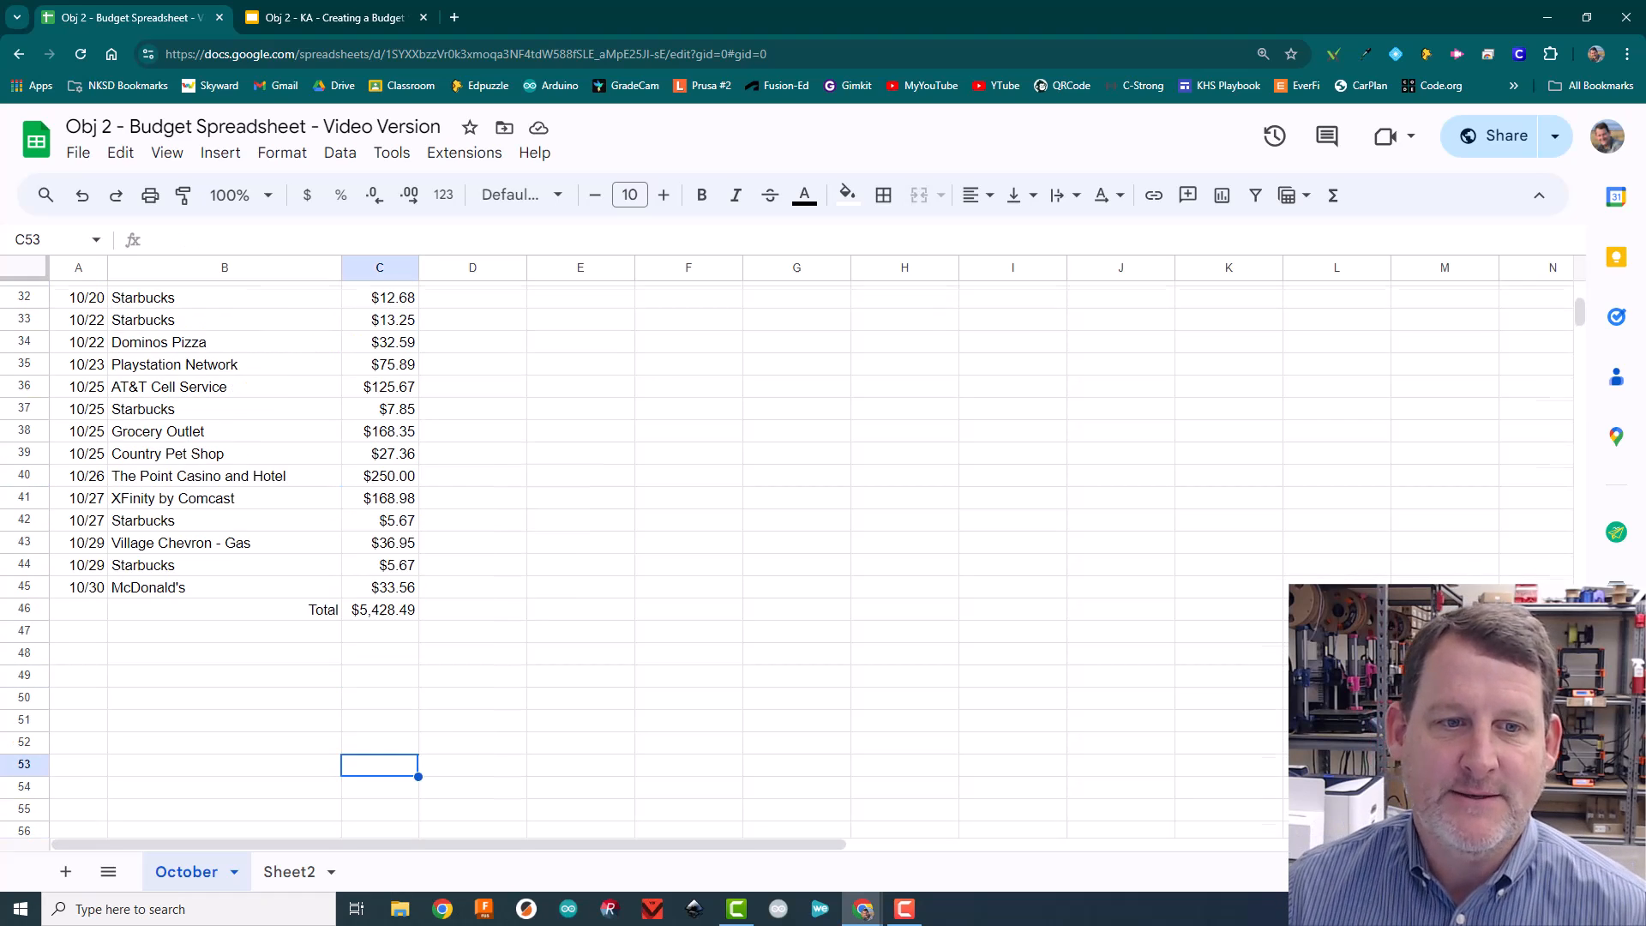
scroll(600, 558, "up", 5)
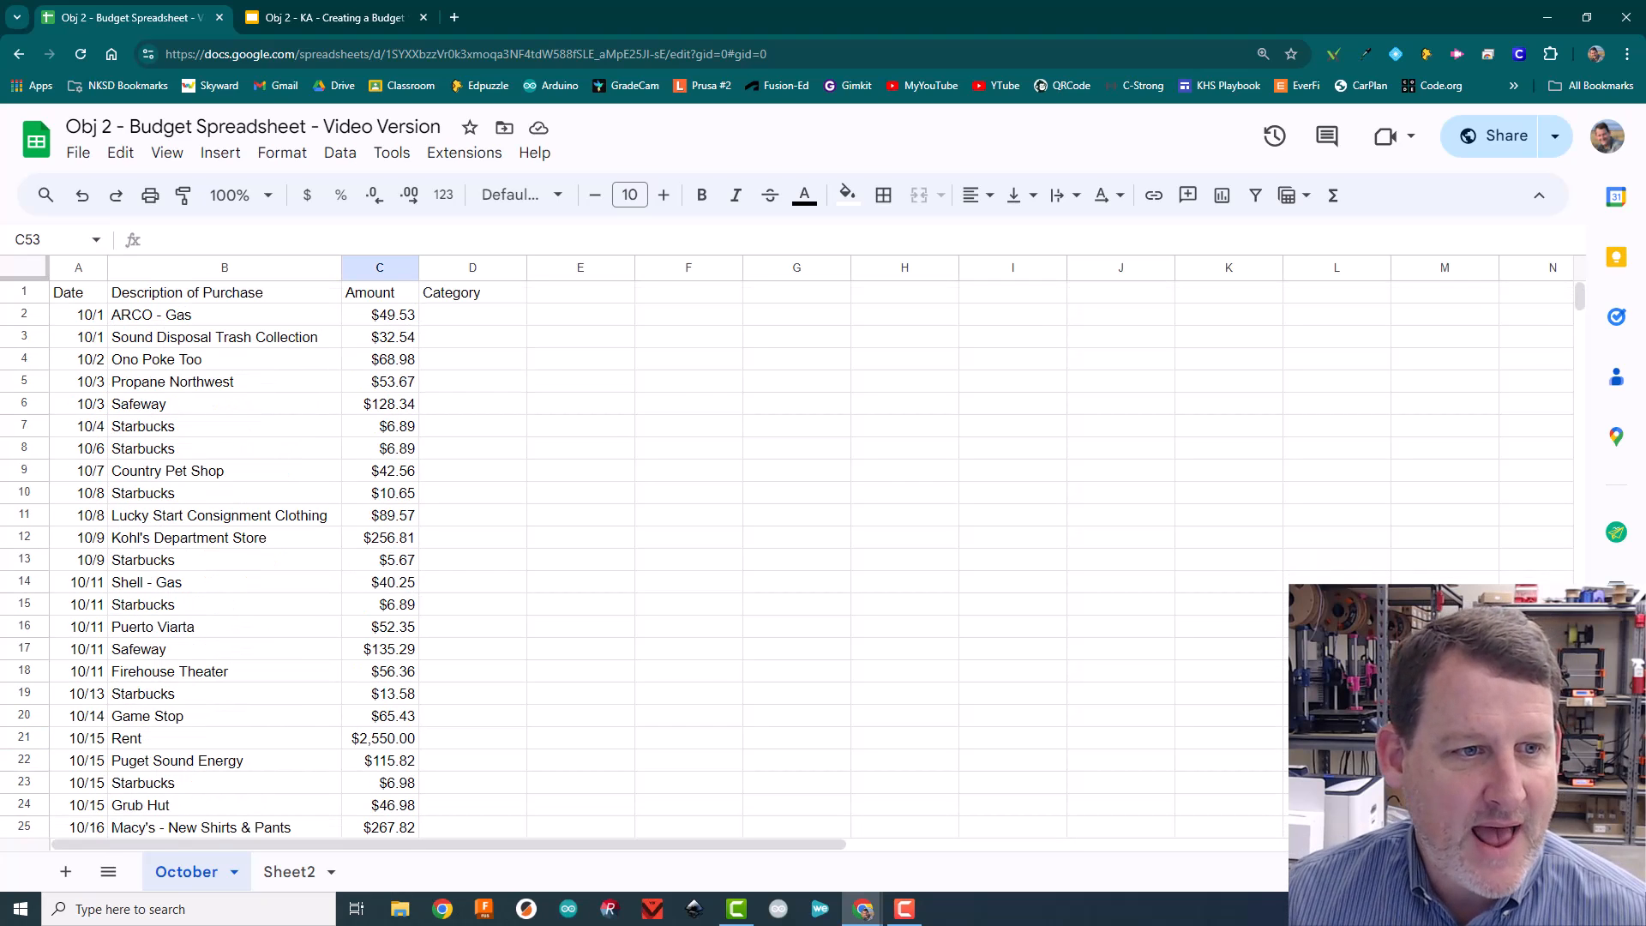
left_click_drag(77, 292, 472, 426)
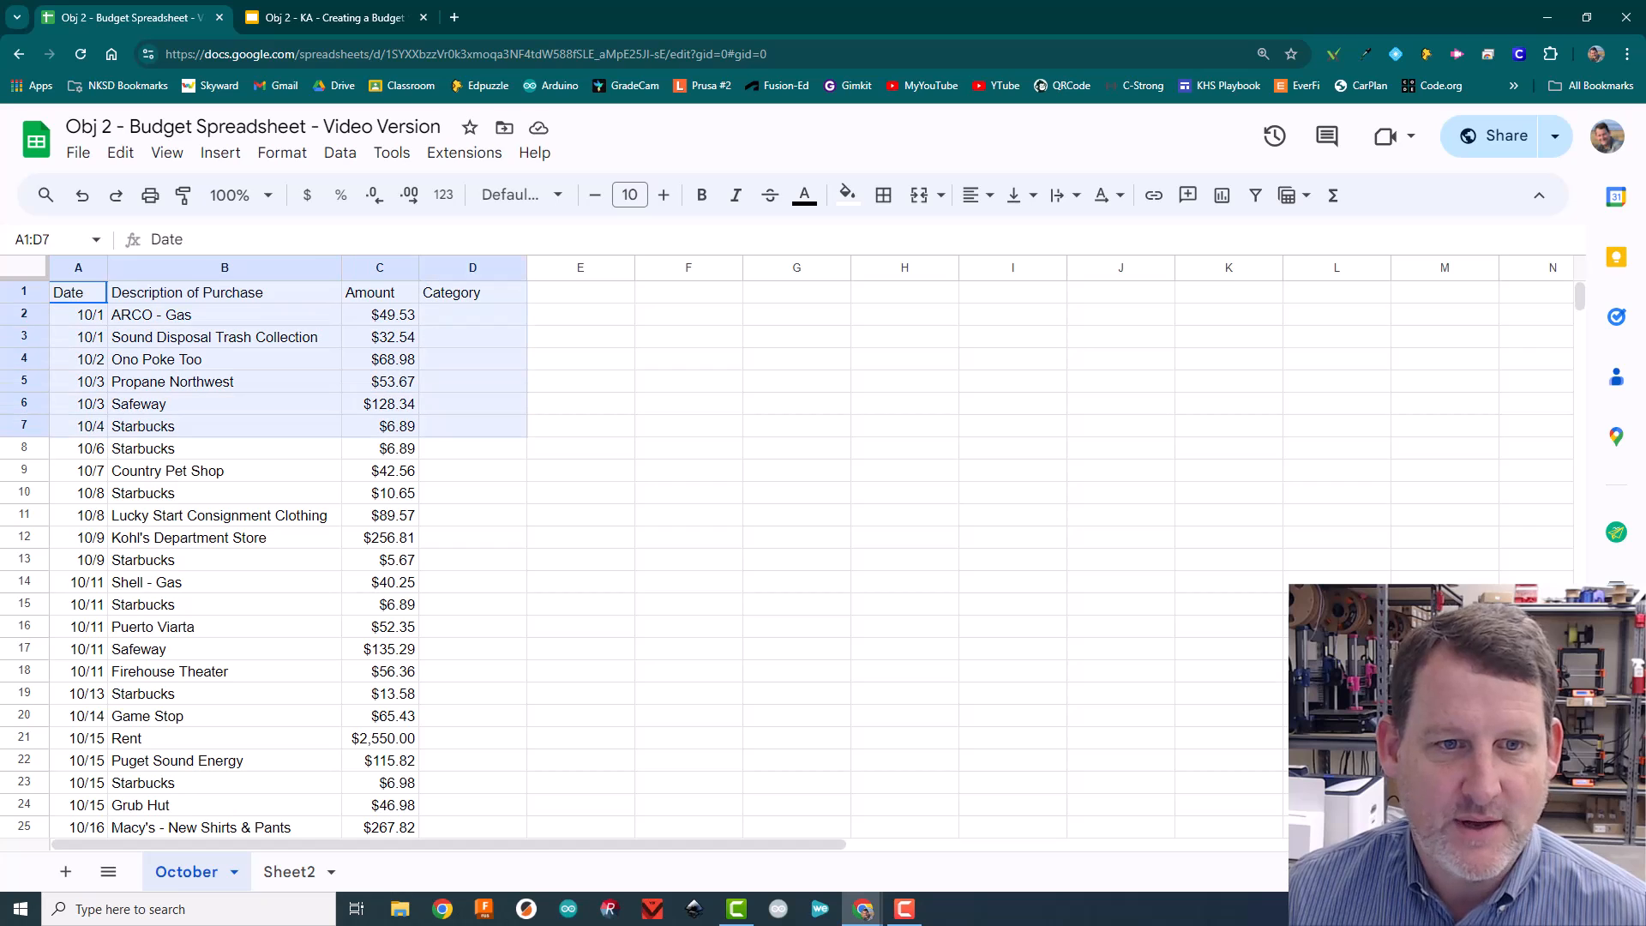
left_click(471, 382)
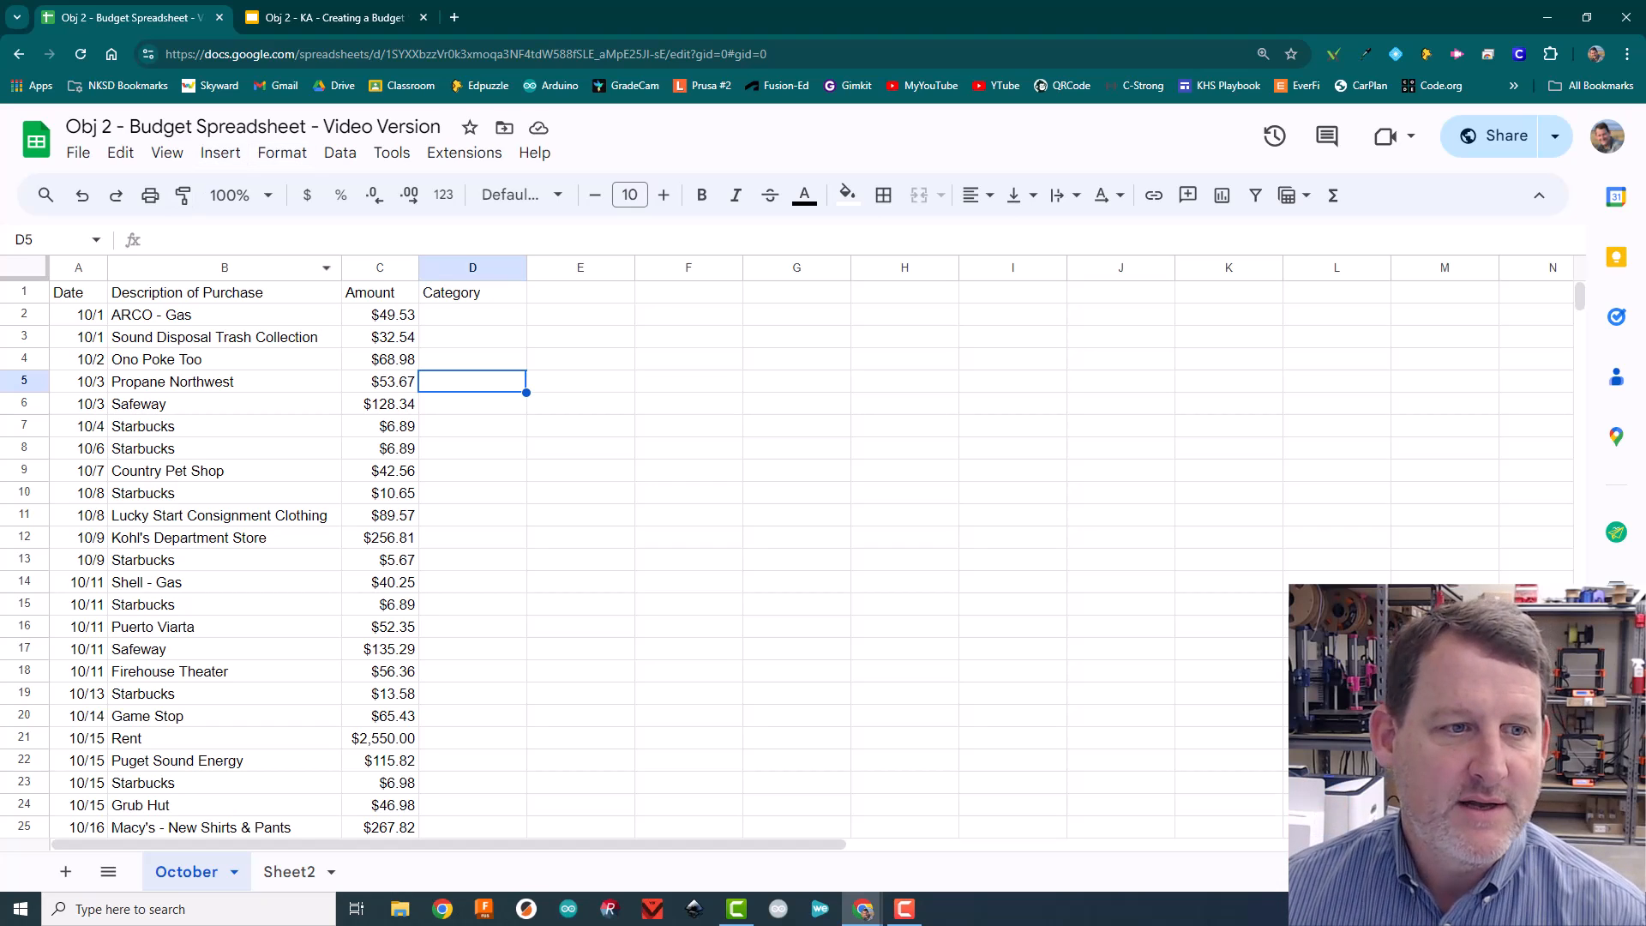
left_click_drag(78, 293, 472, 670)
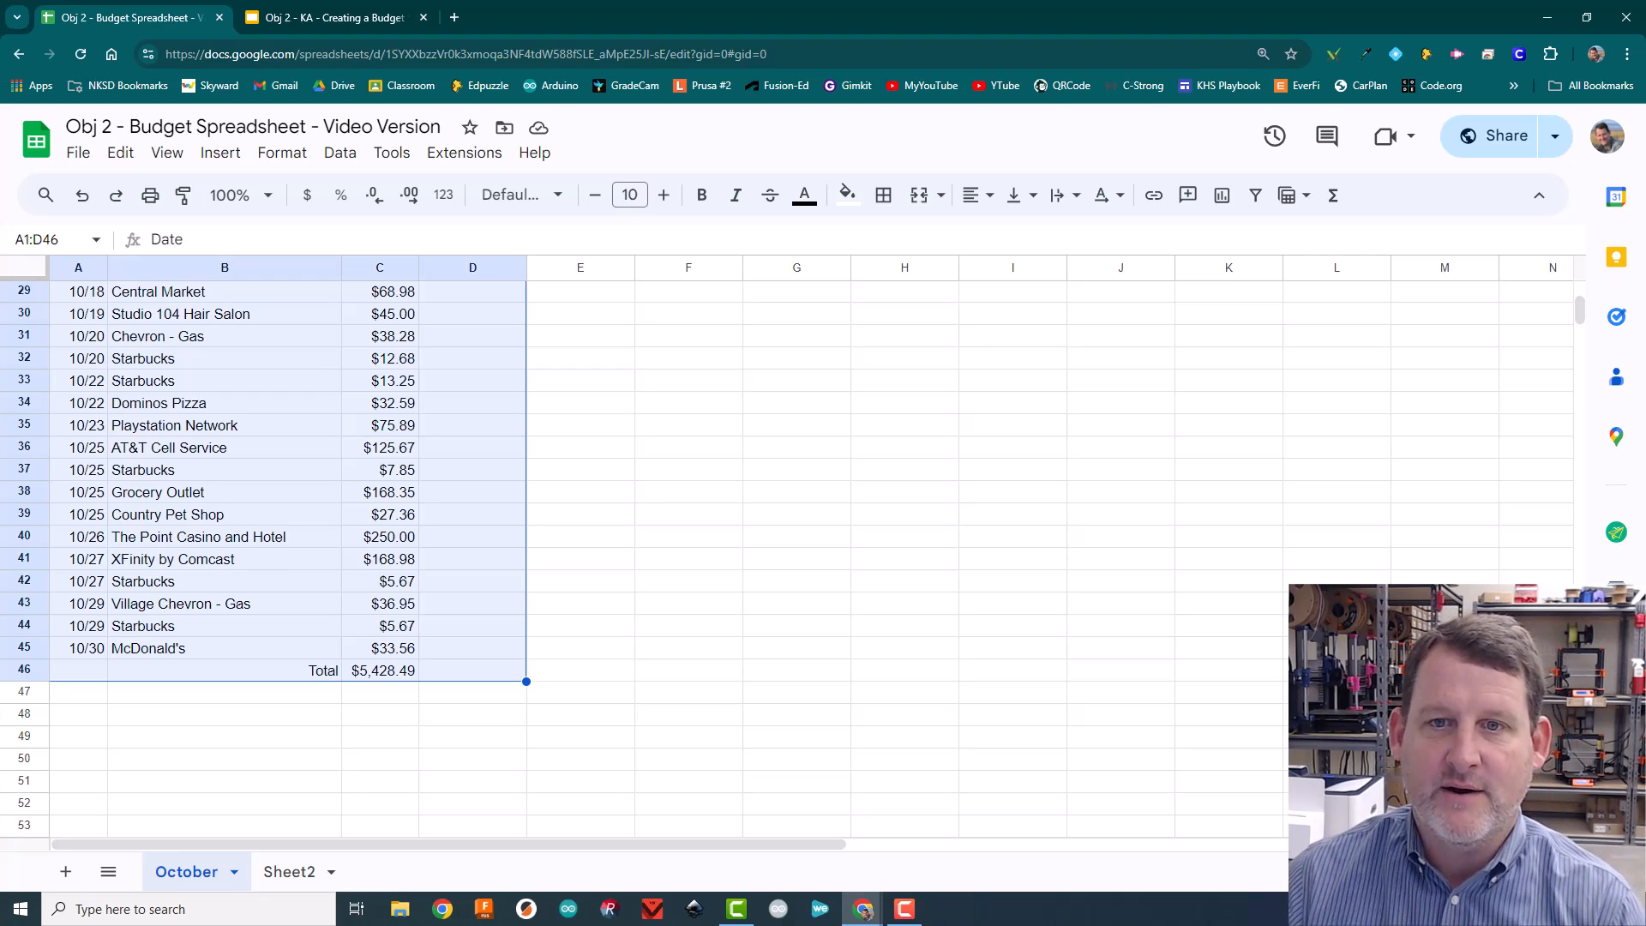
left_click(883, 195)
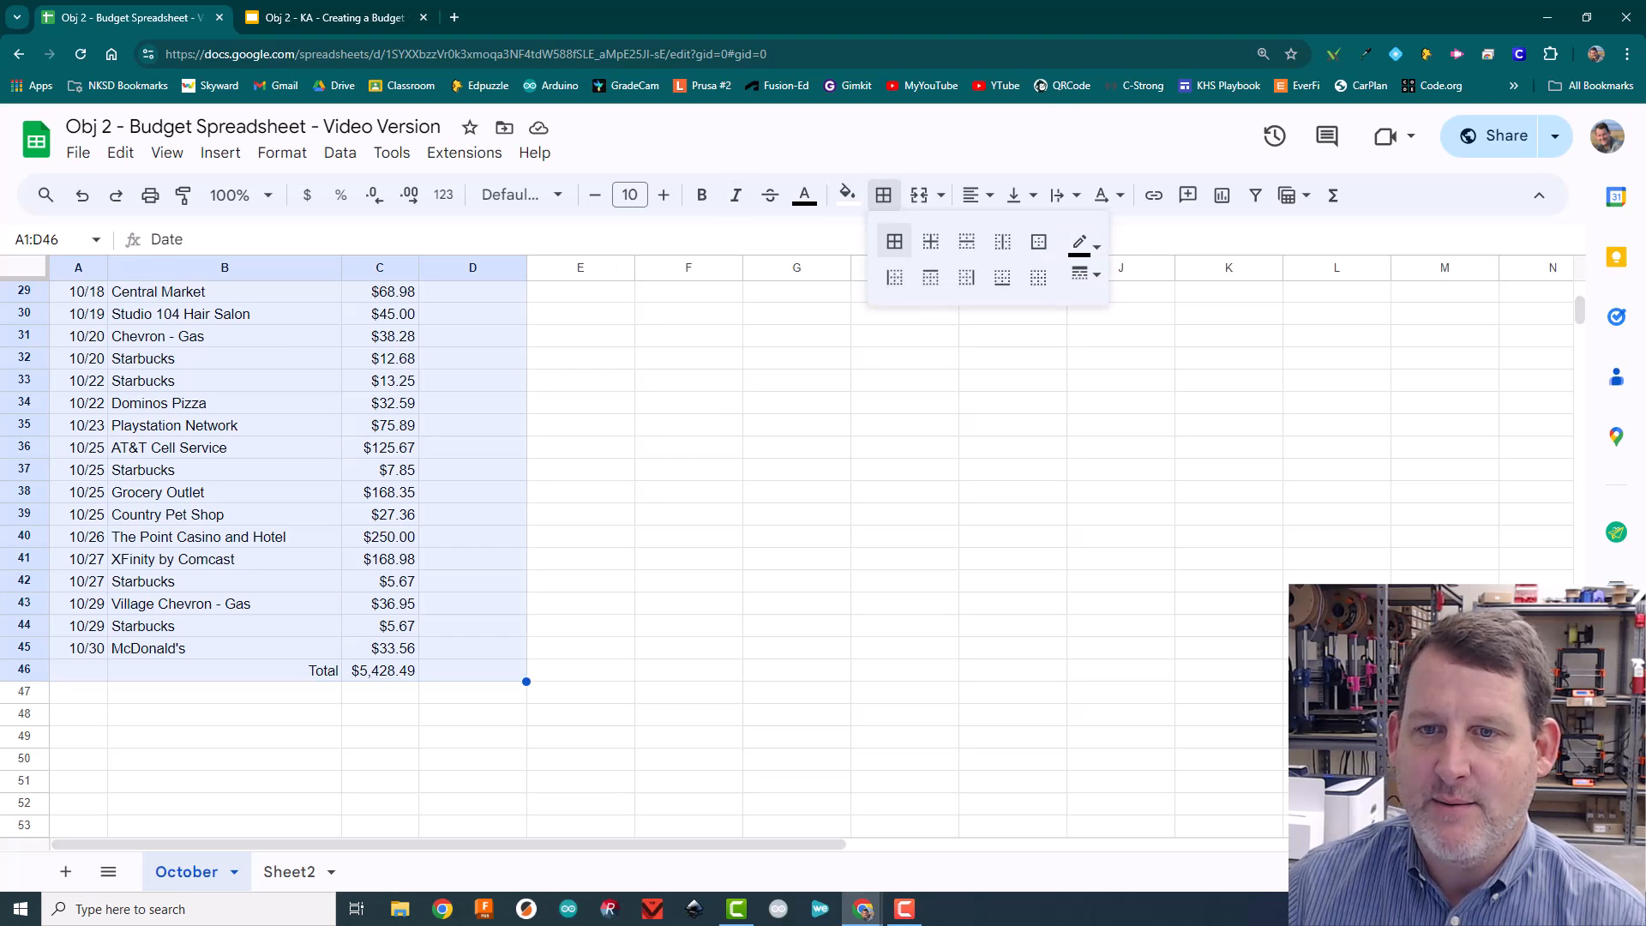
left_click(894, 240)
left_click(472, 515)
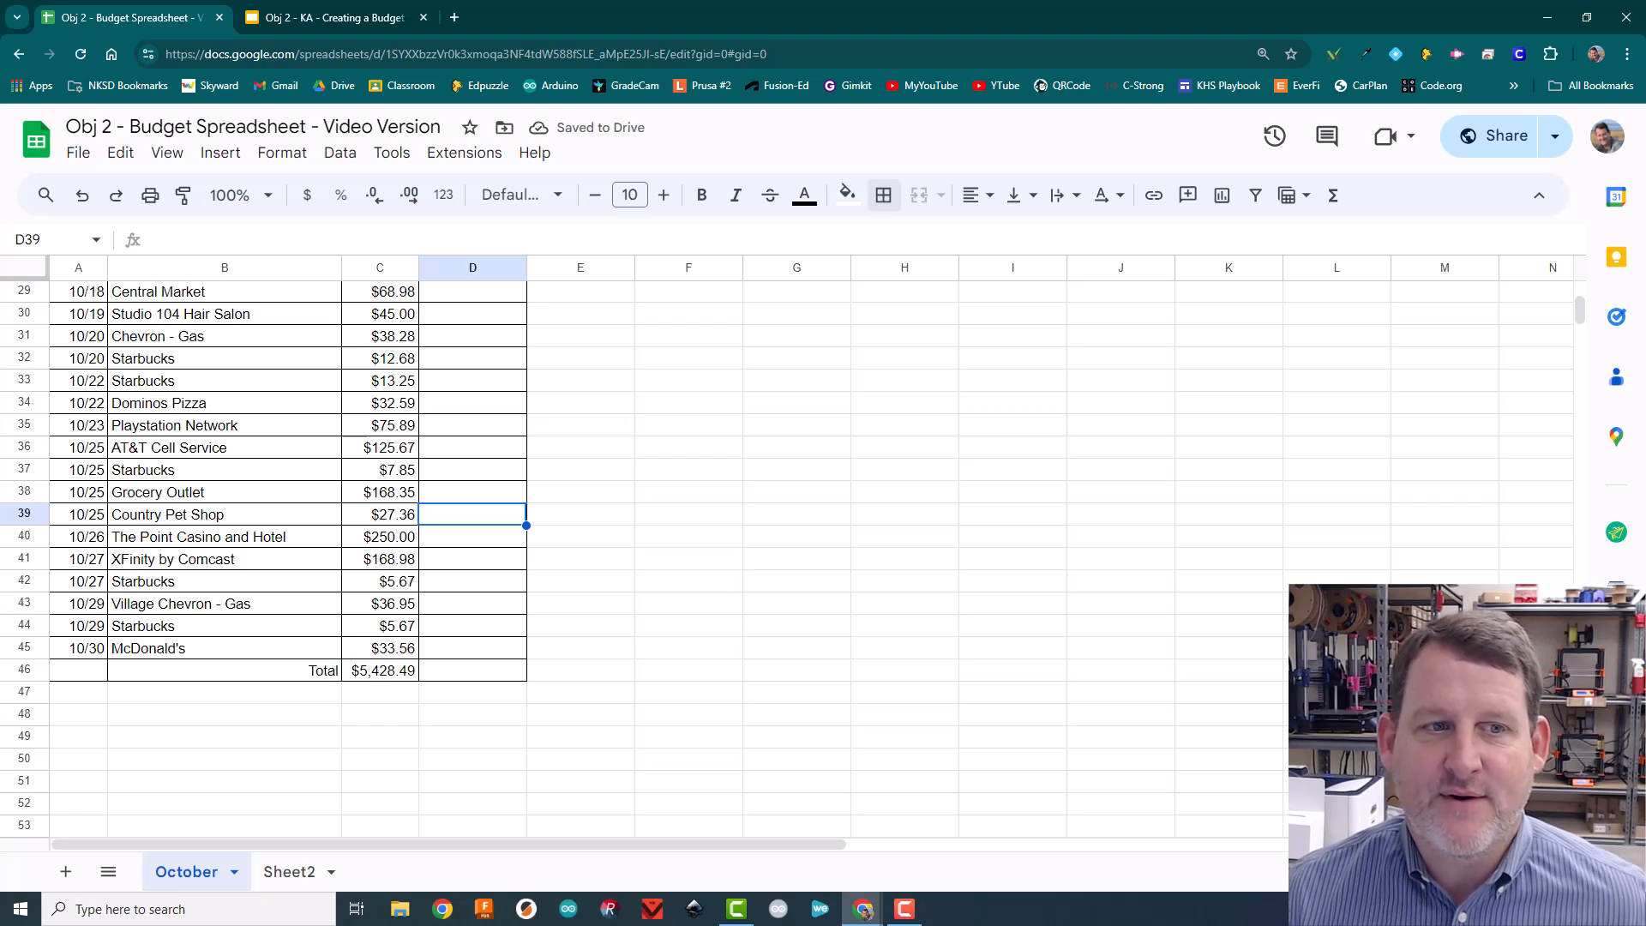
scroll(793, 557, "up", 10)
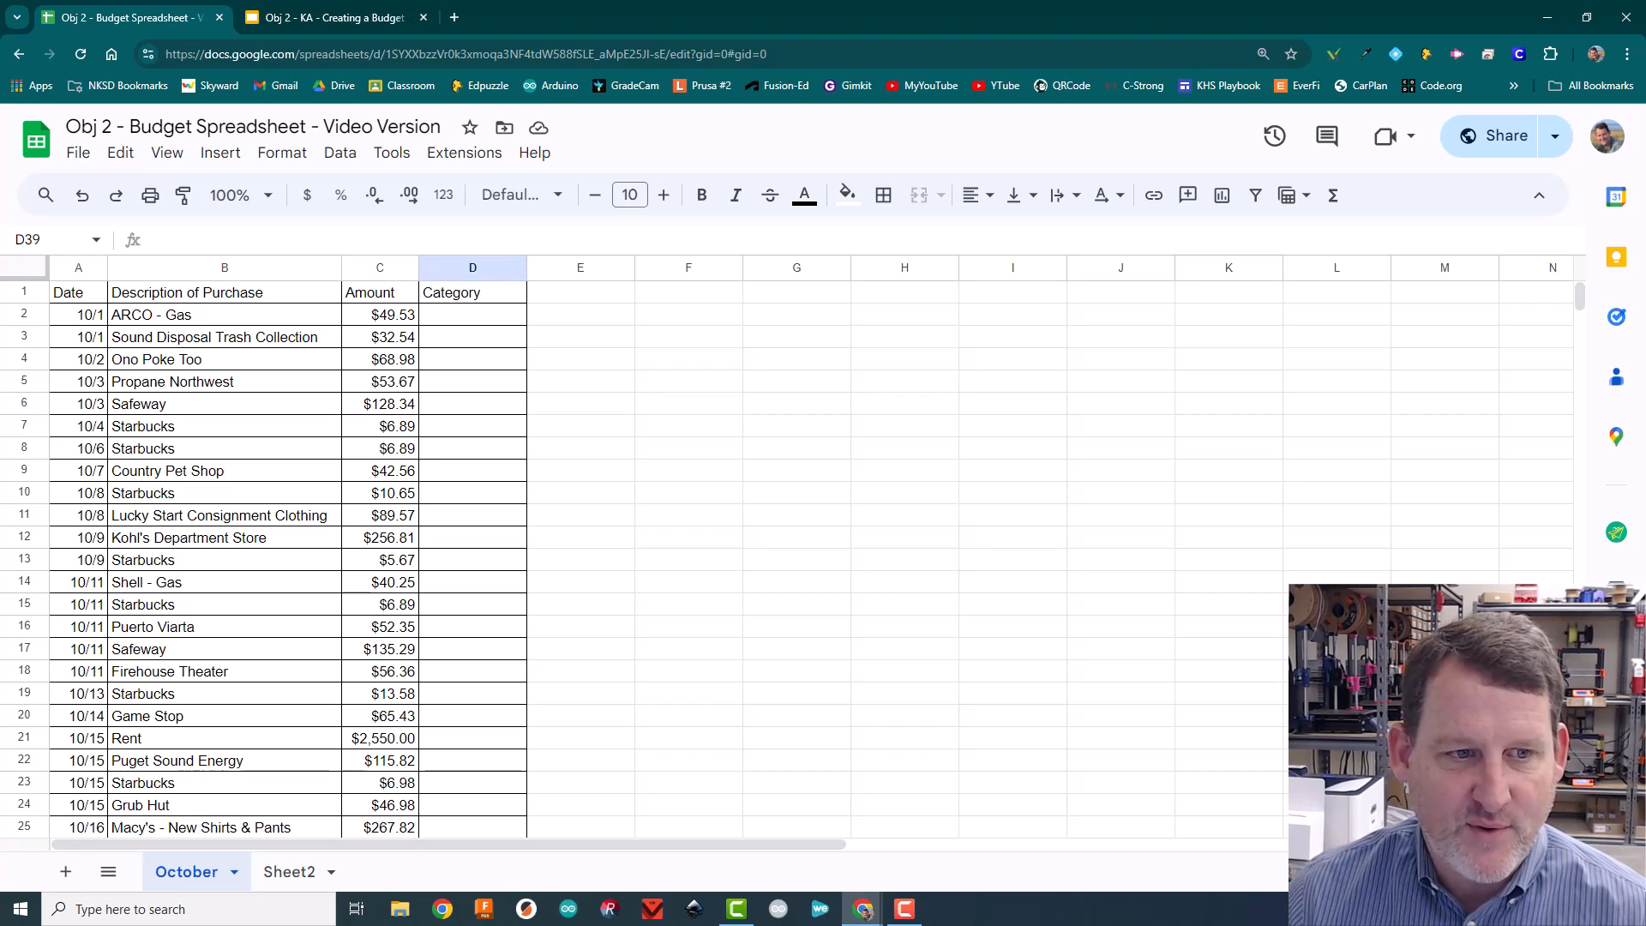
left_click_drag(77, 292, 472, 805)
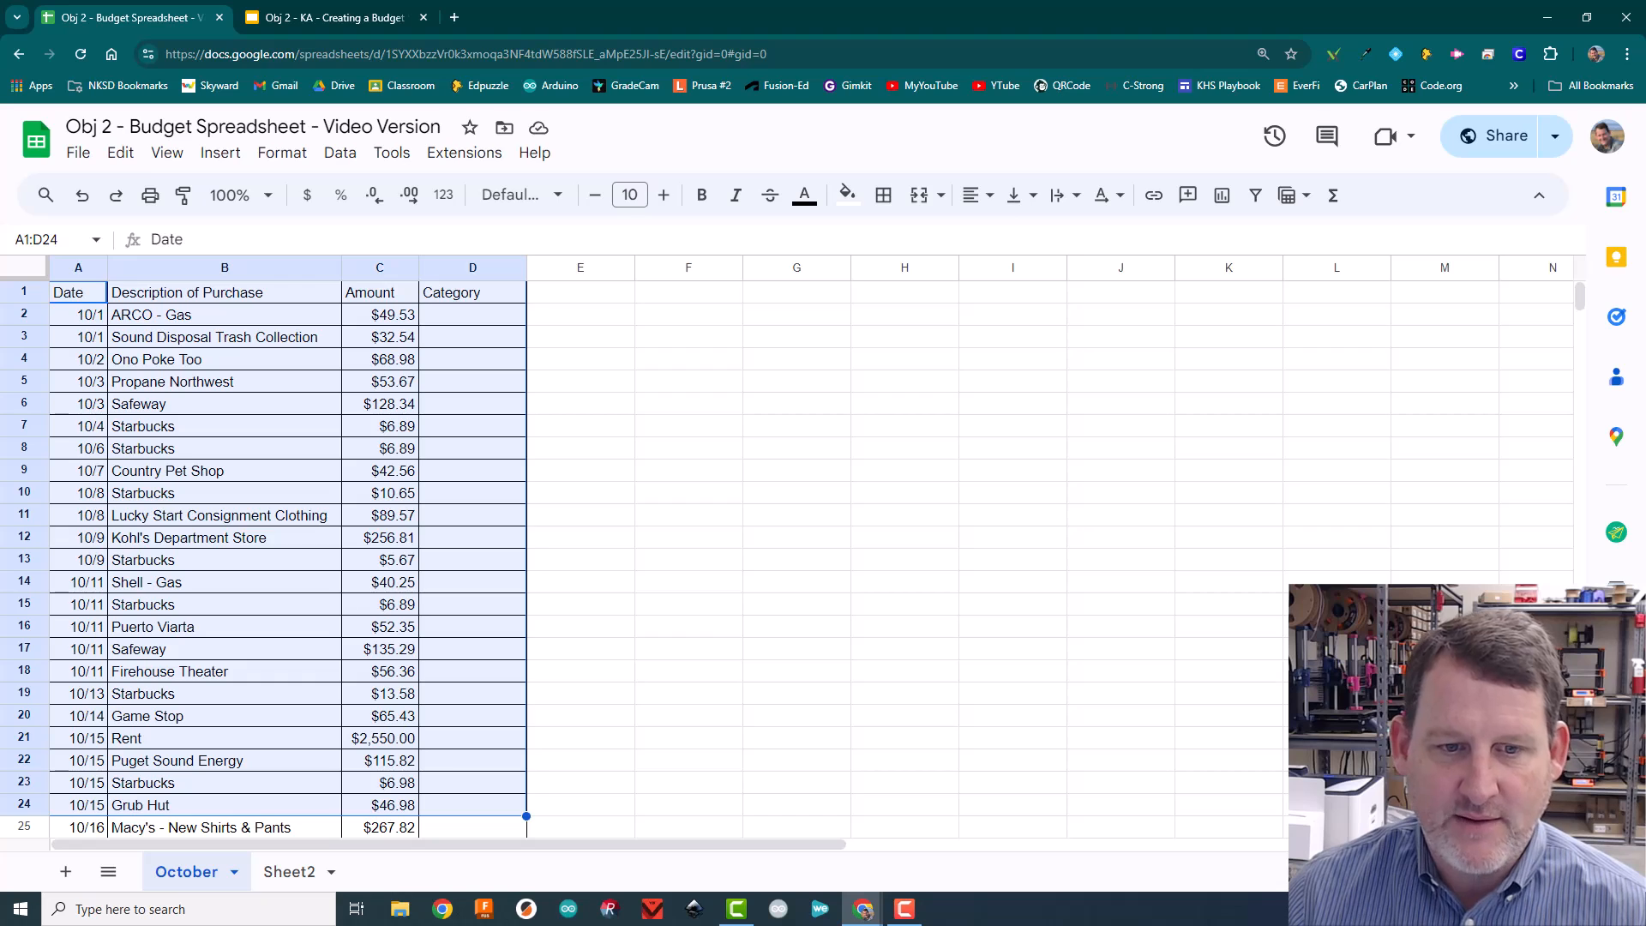
left_click(473, 649)
left_click_drag(77, 292, 472, 713)
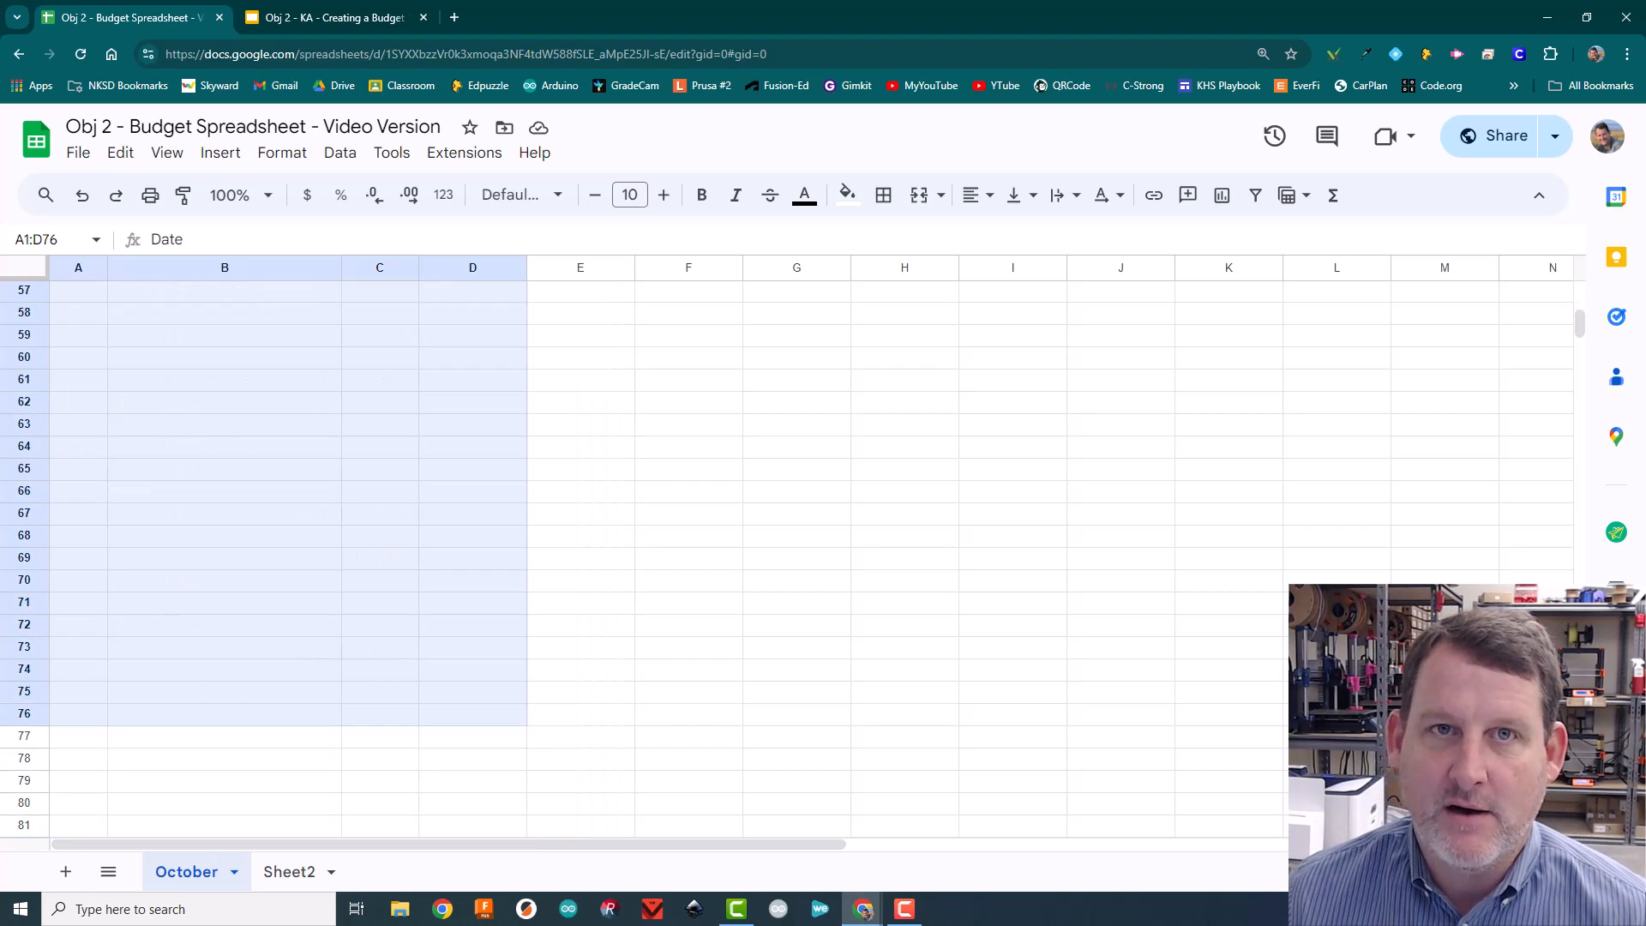
scroll(473, 713, "up", 10)
scroll(472, 713, "down", 4)
left_click(581, 541)
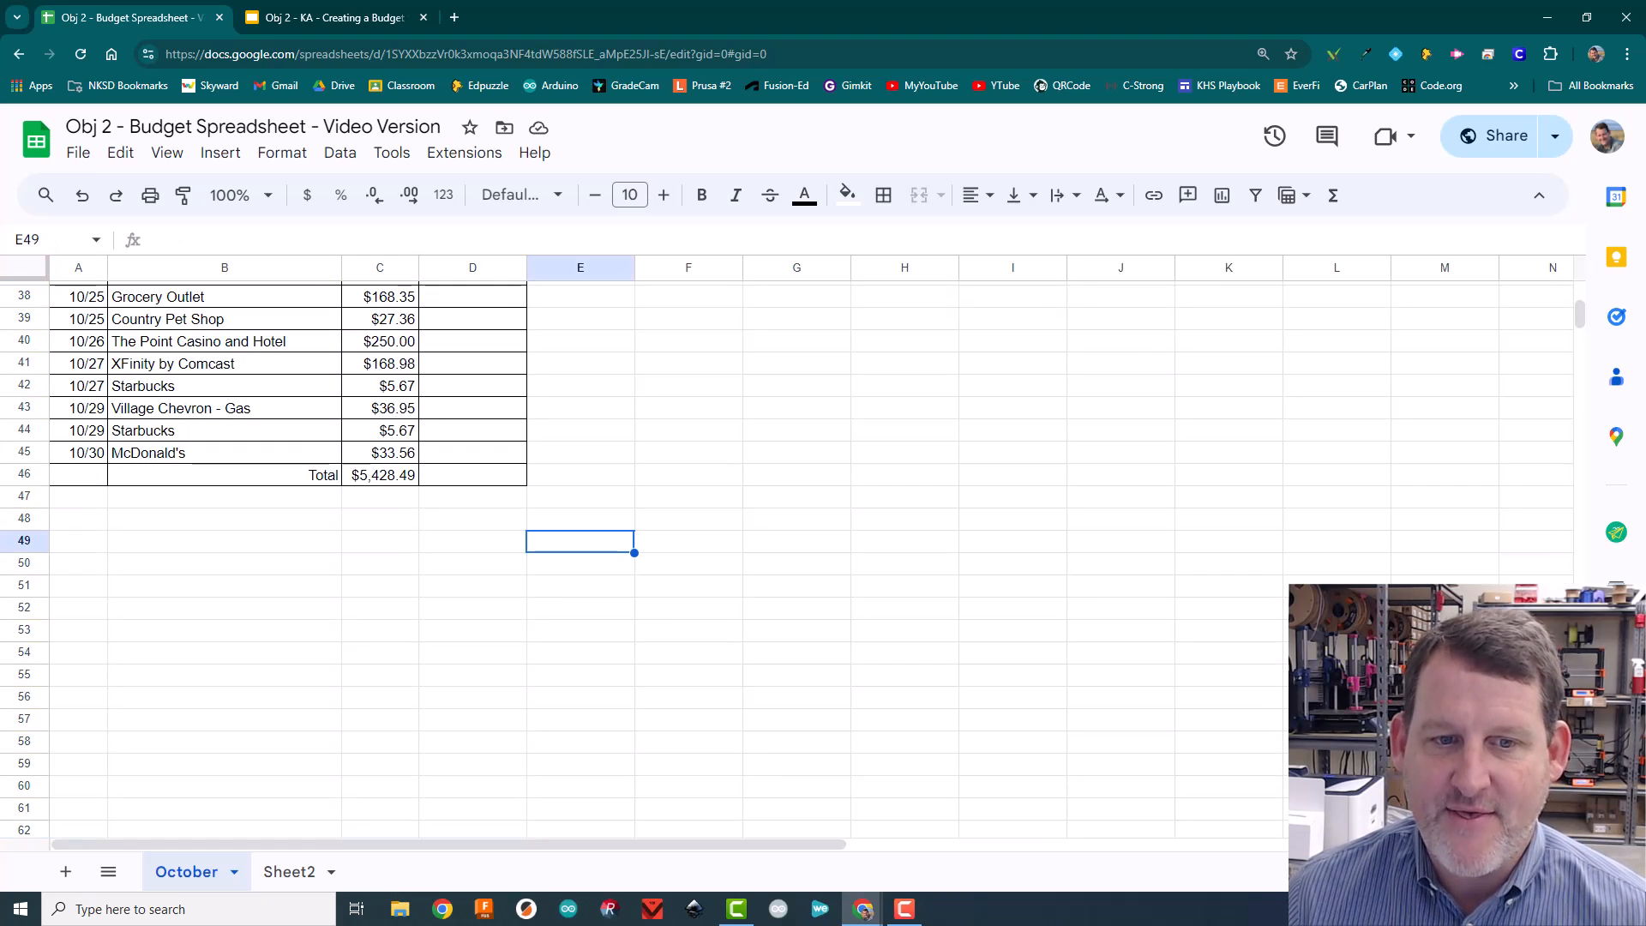
Apply alternating colors with a header row to A1:D46, trying several default styles and settling on the yellow one
left_click(472, 475)
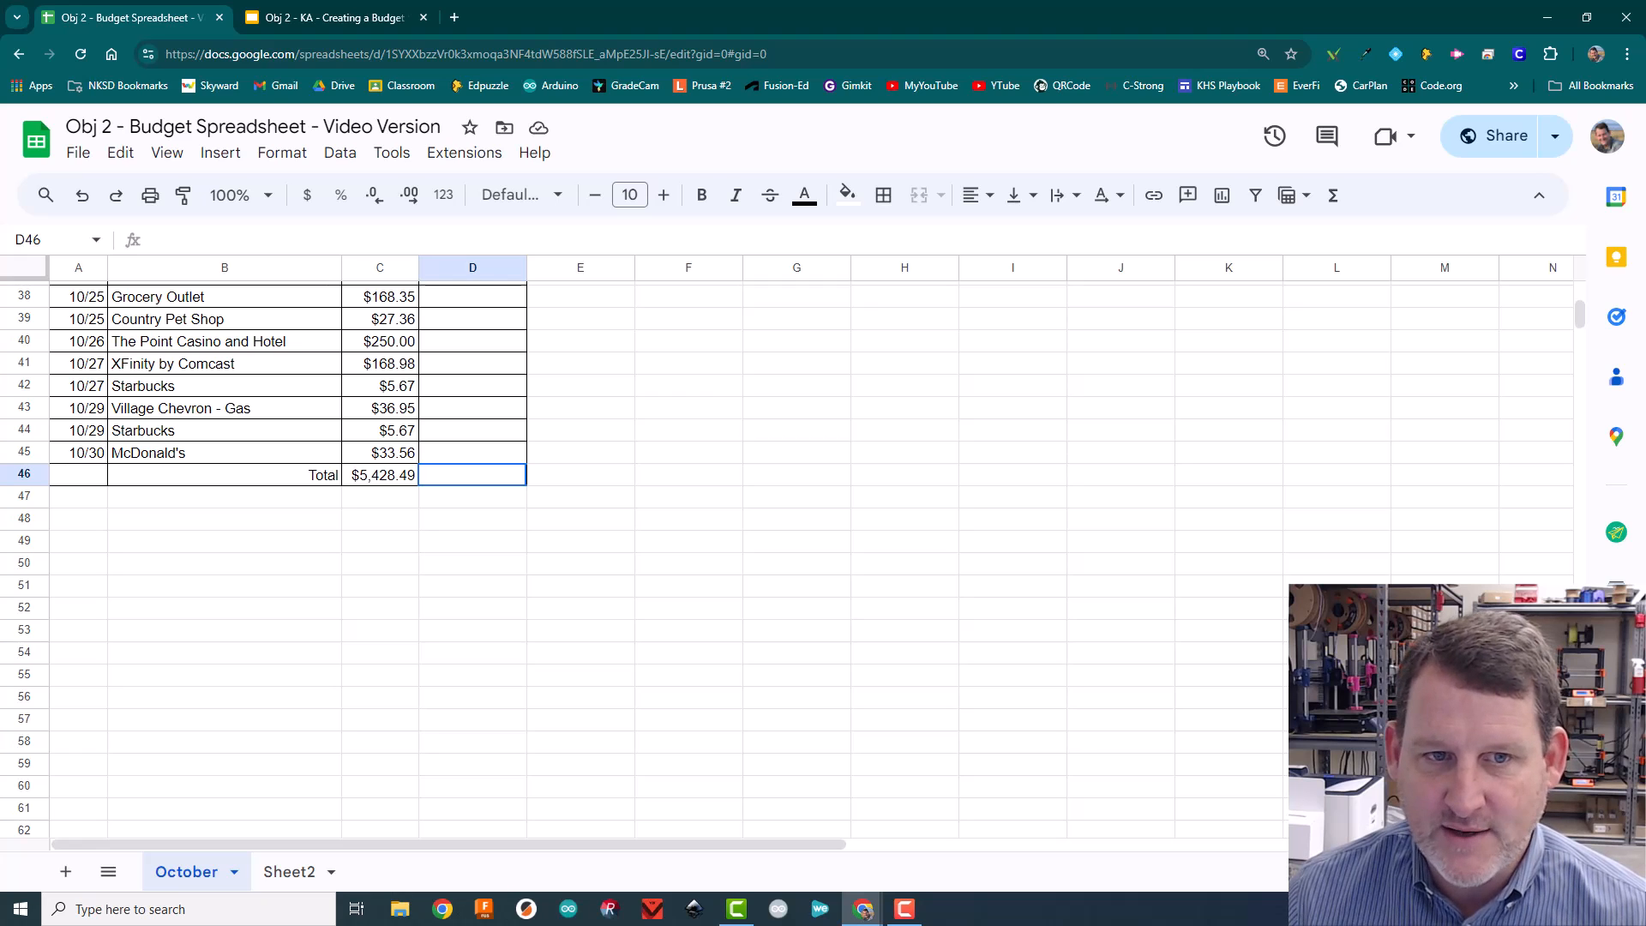
left_click_drag(472, 475, 78, 292)
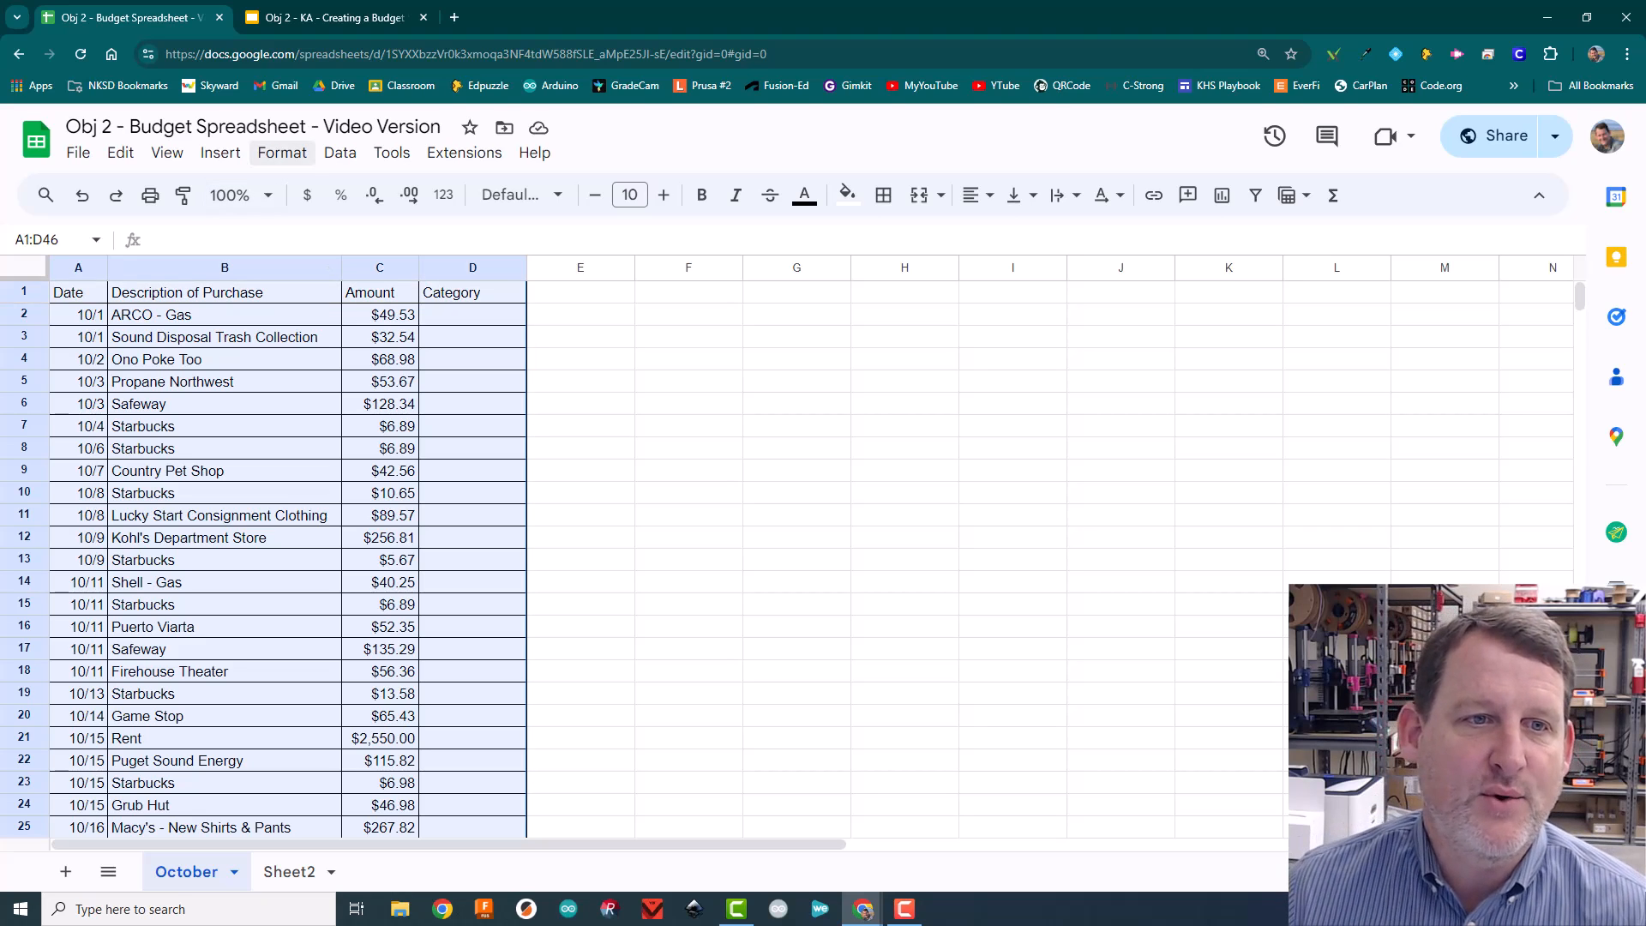
left_click(282, 153)
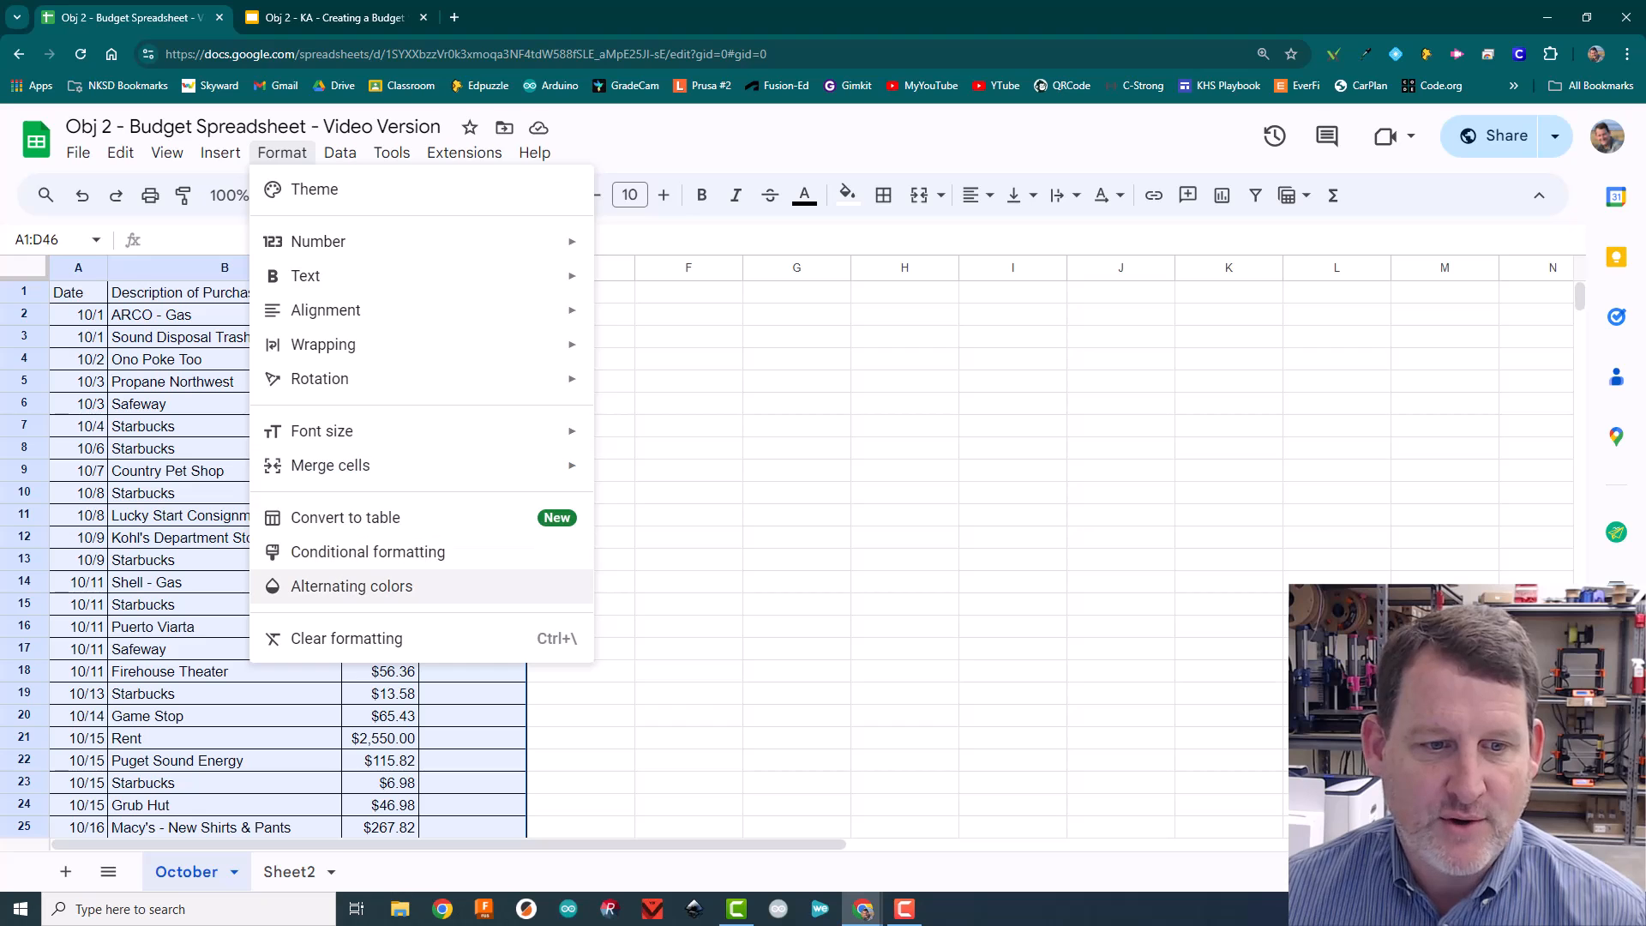
left_click(352, 586)
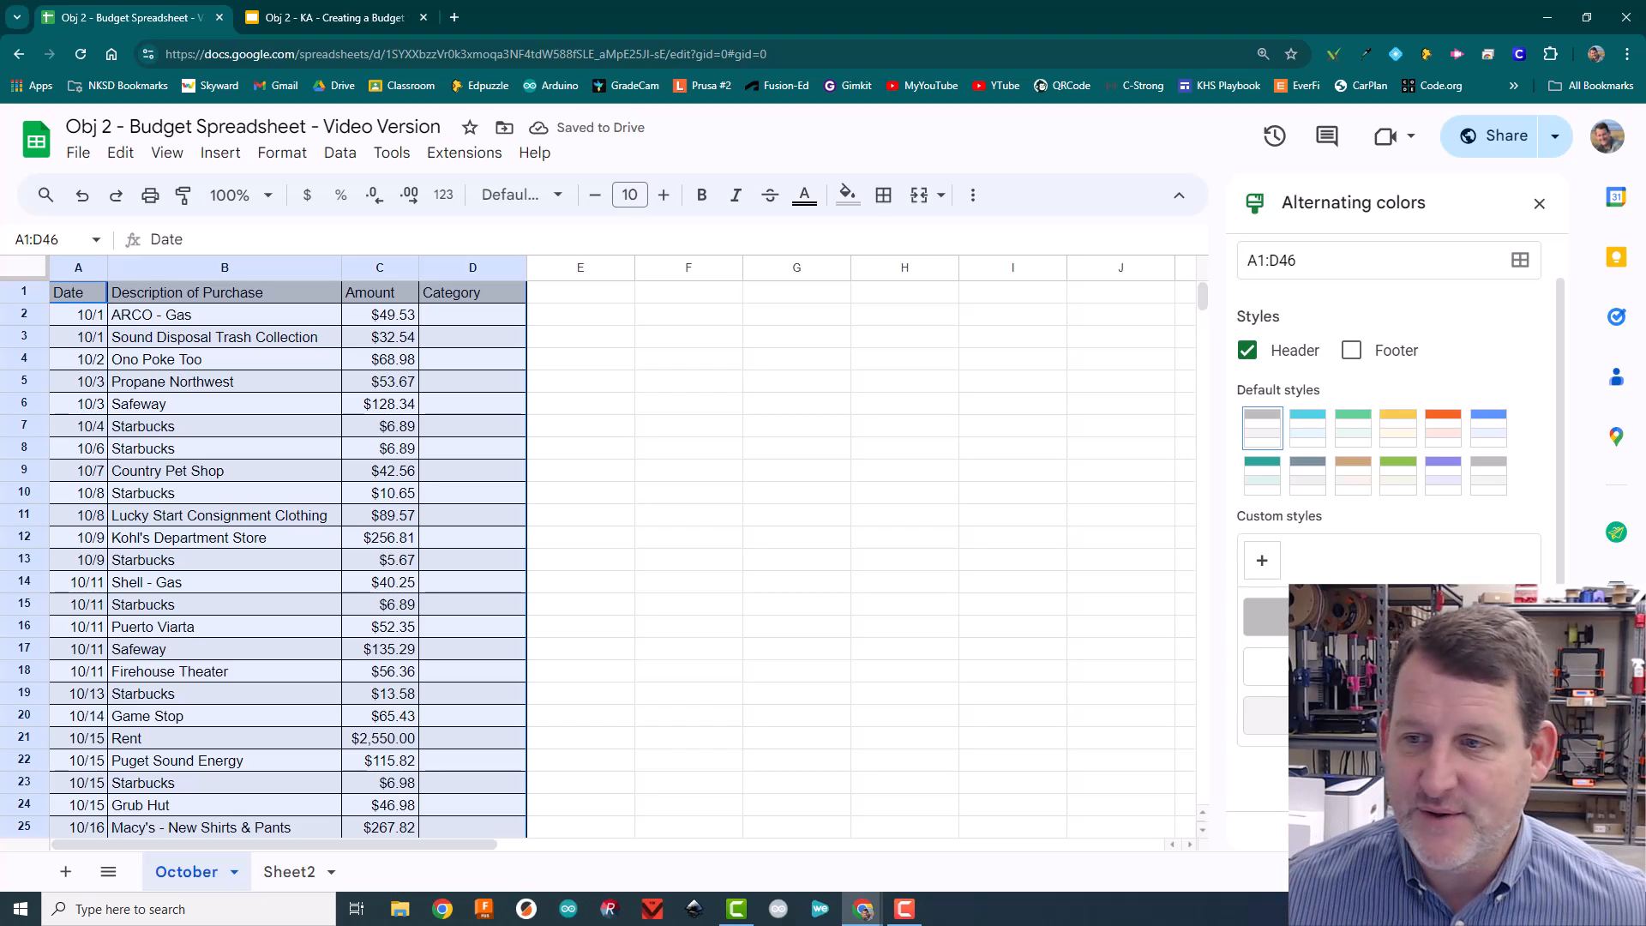
left_click(1308, 427)
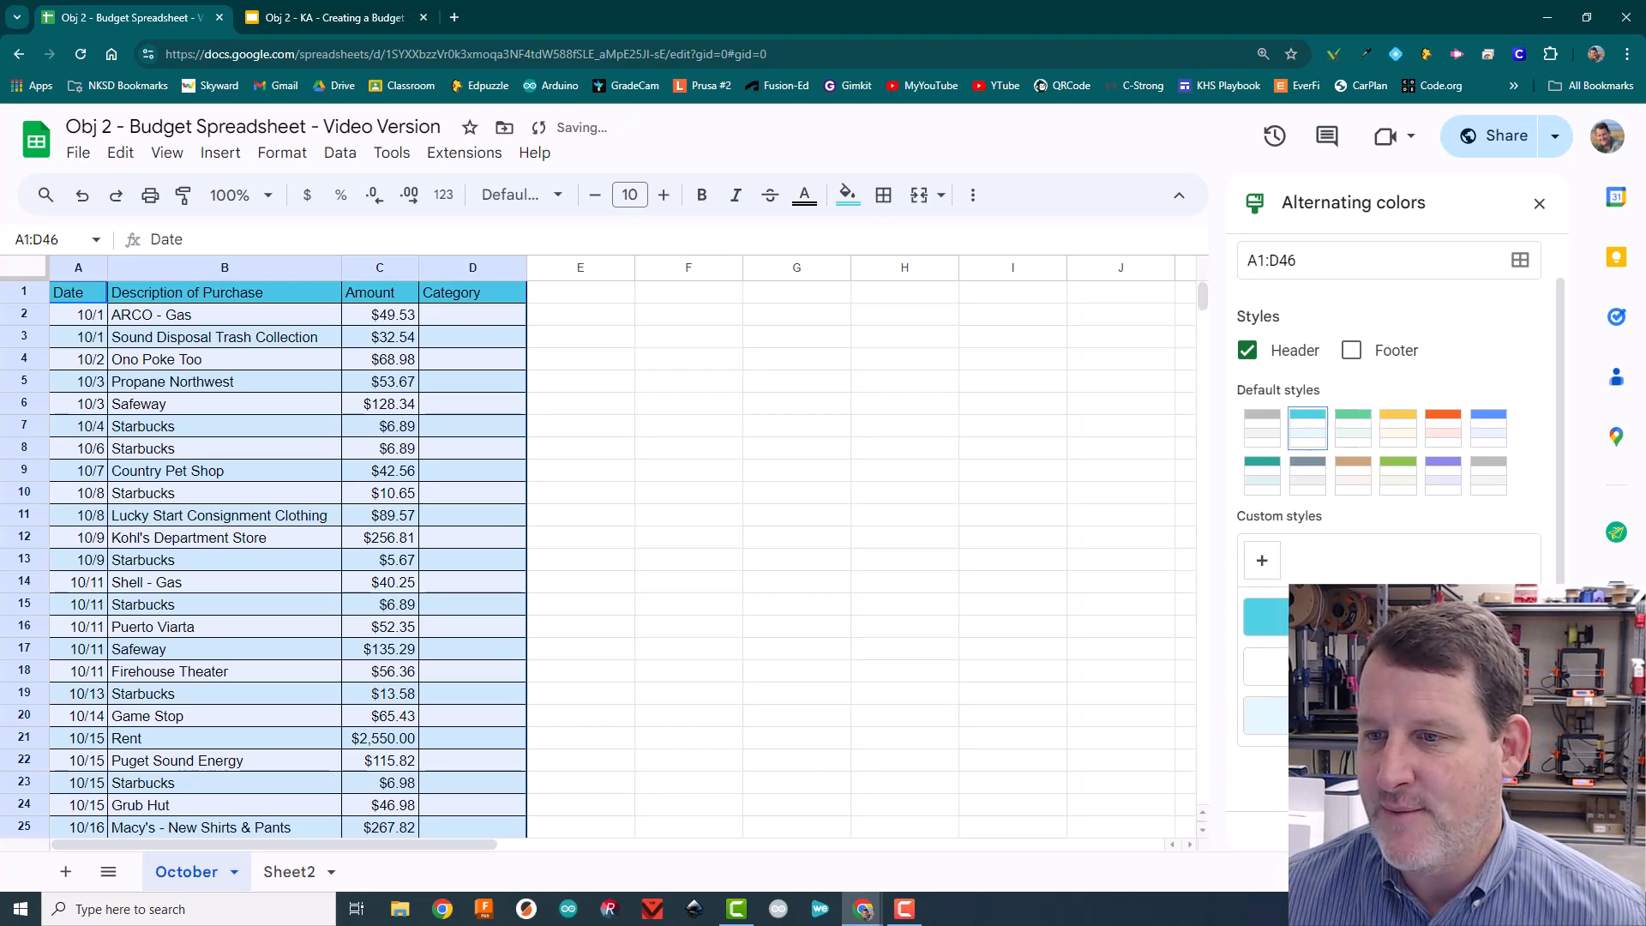
left_click(1353, 427)
left_click(1398, 427)
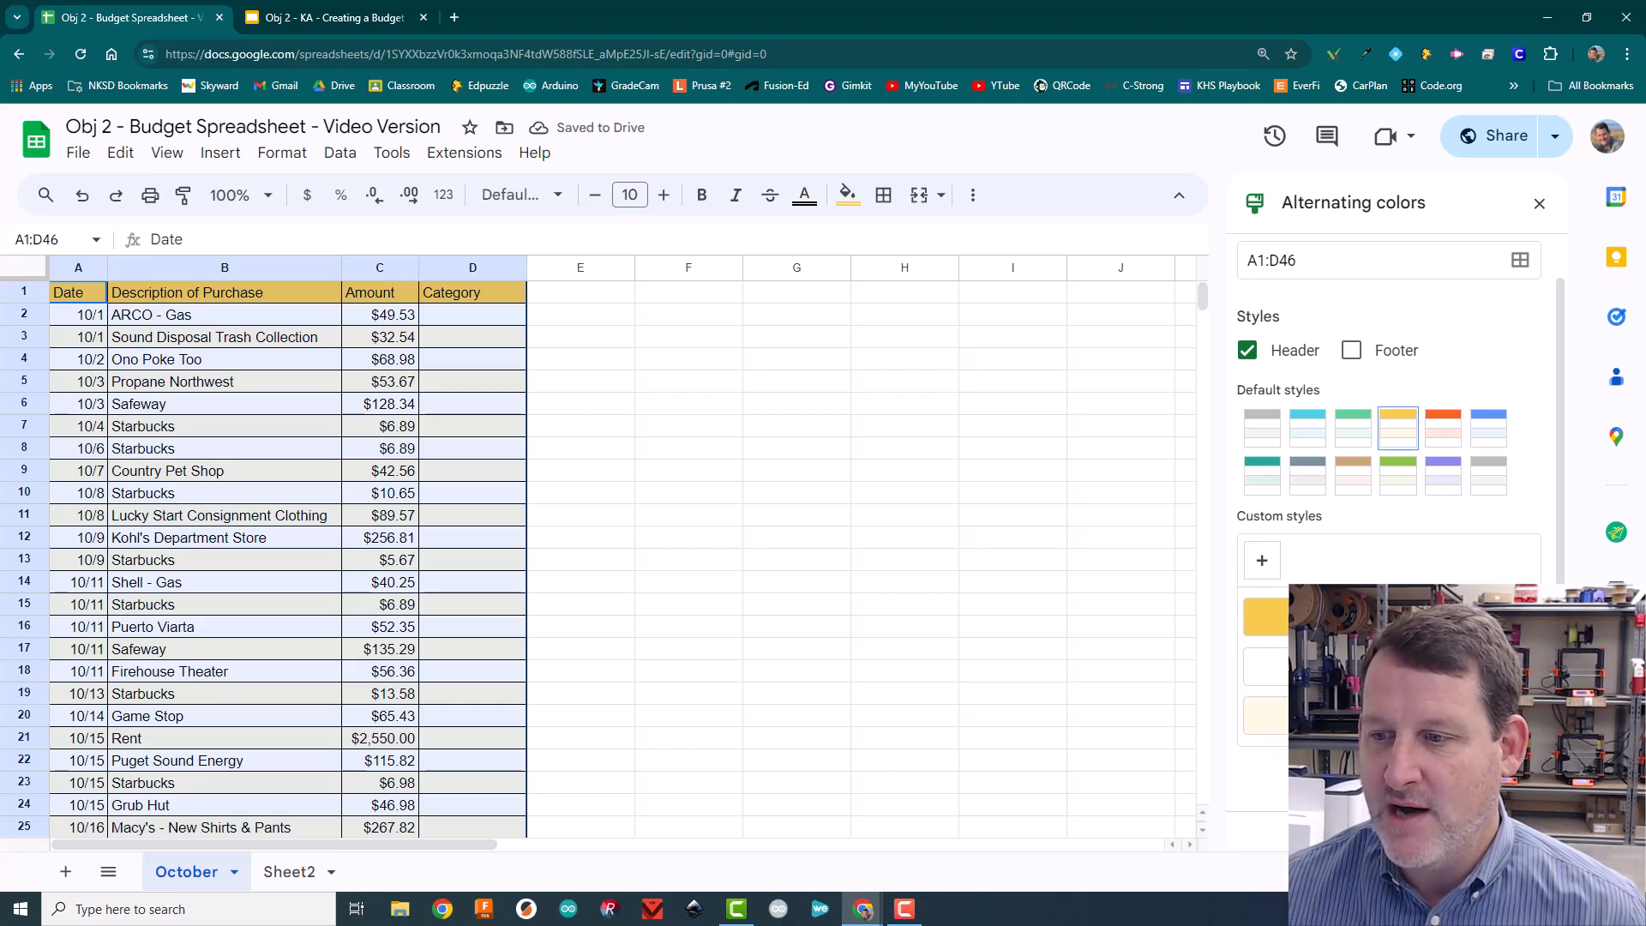
left_click(1442, 427)
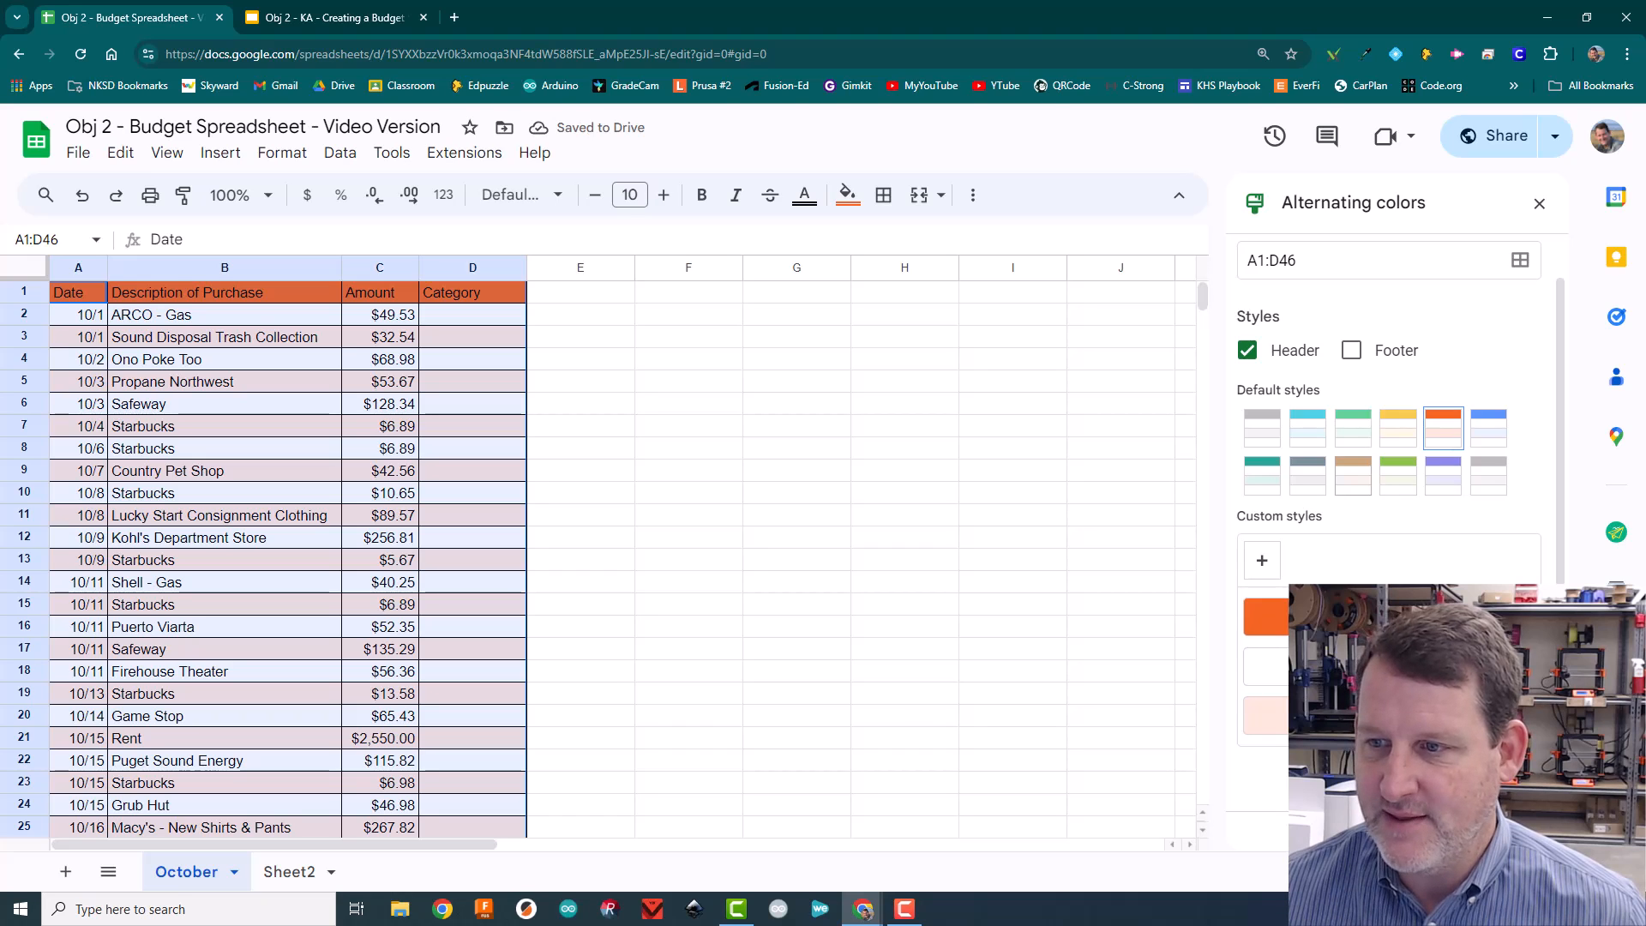
left_click(1398, 428)
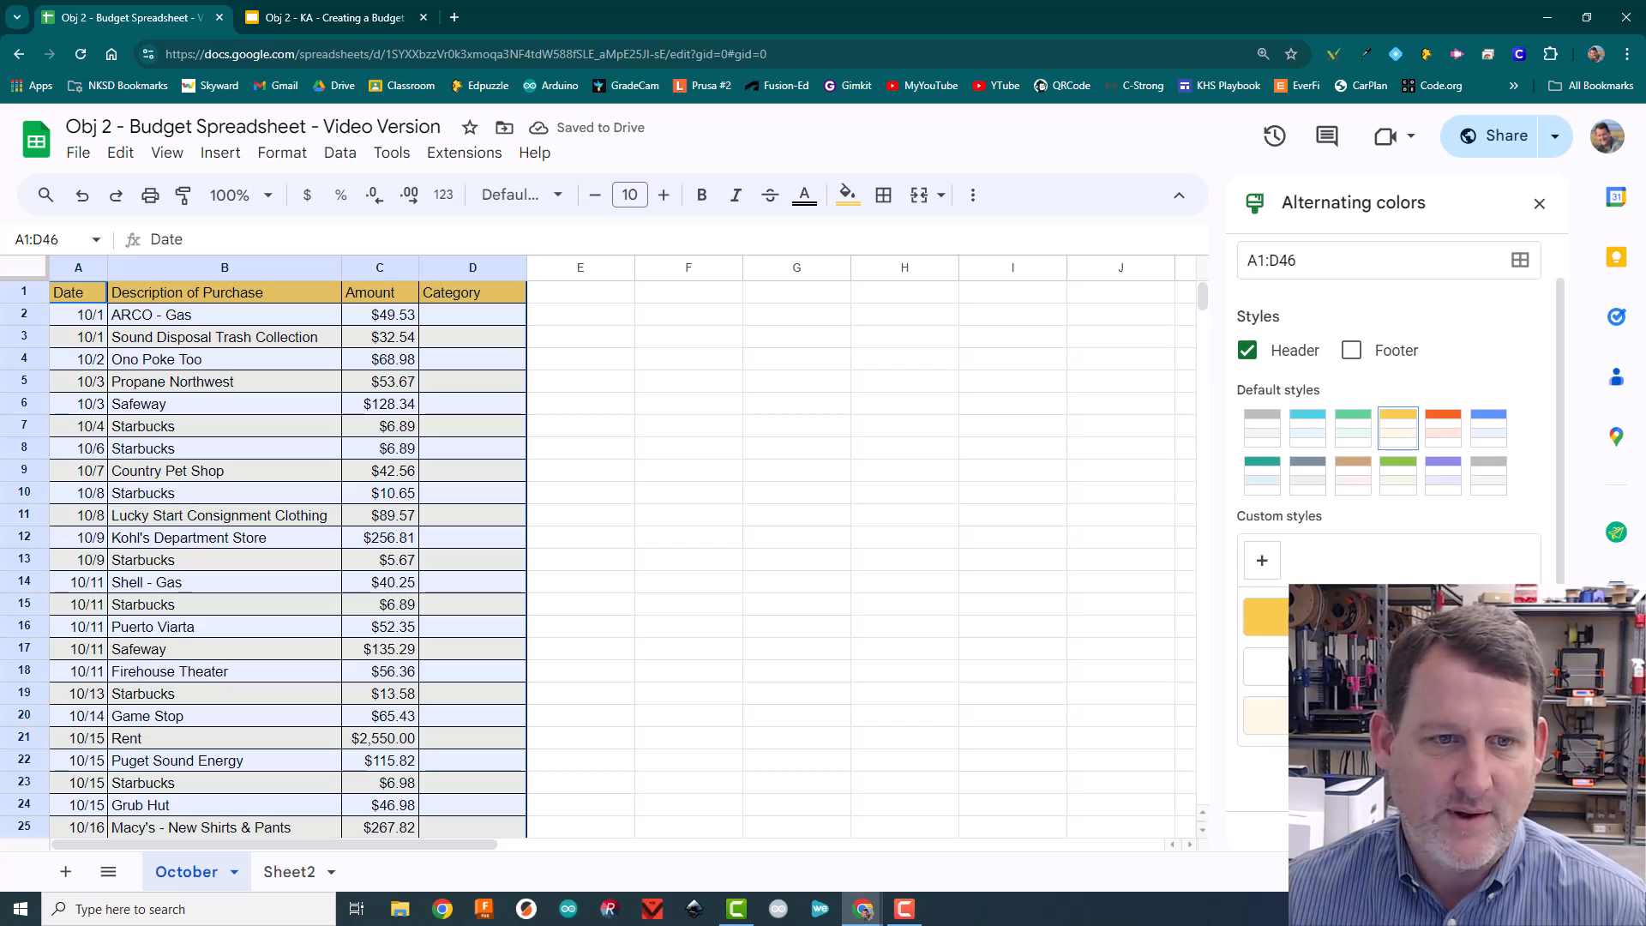
left_click(1509, 846)
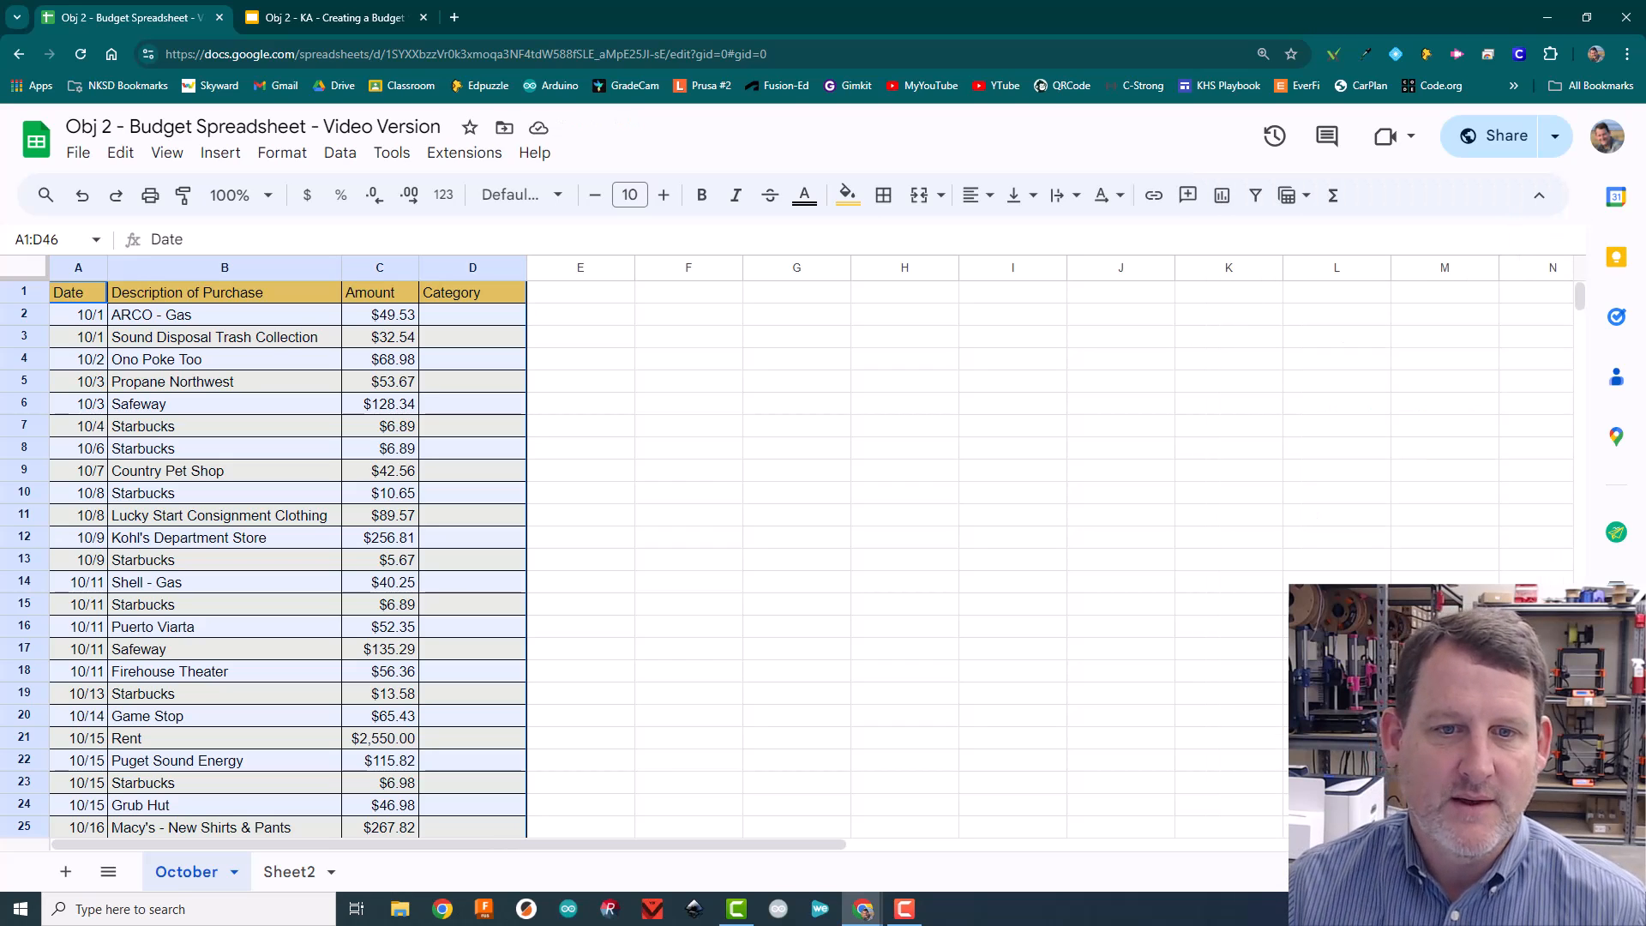
left_click(580, 359)
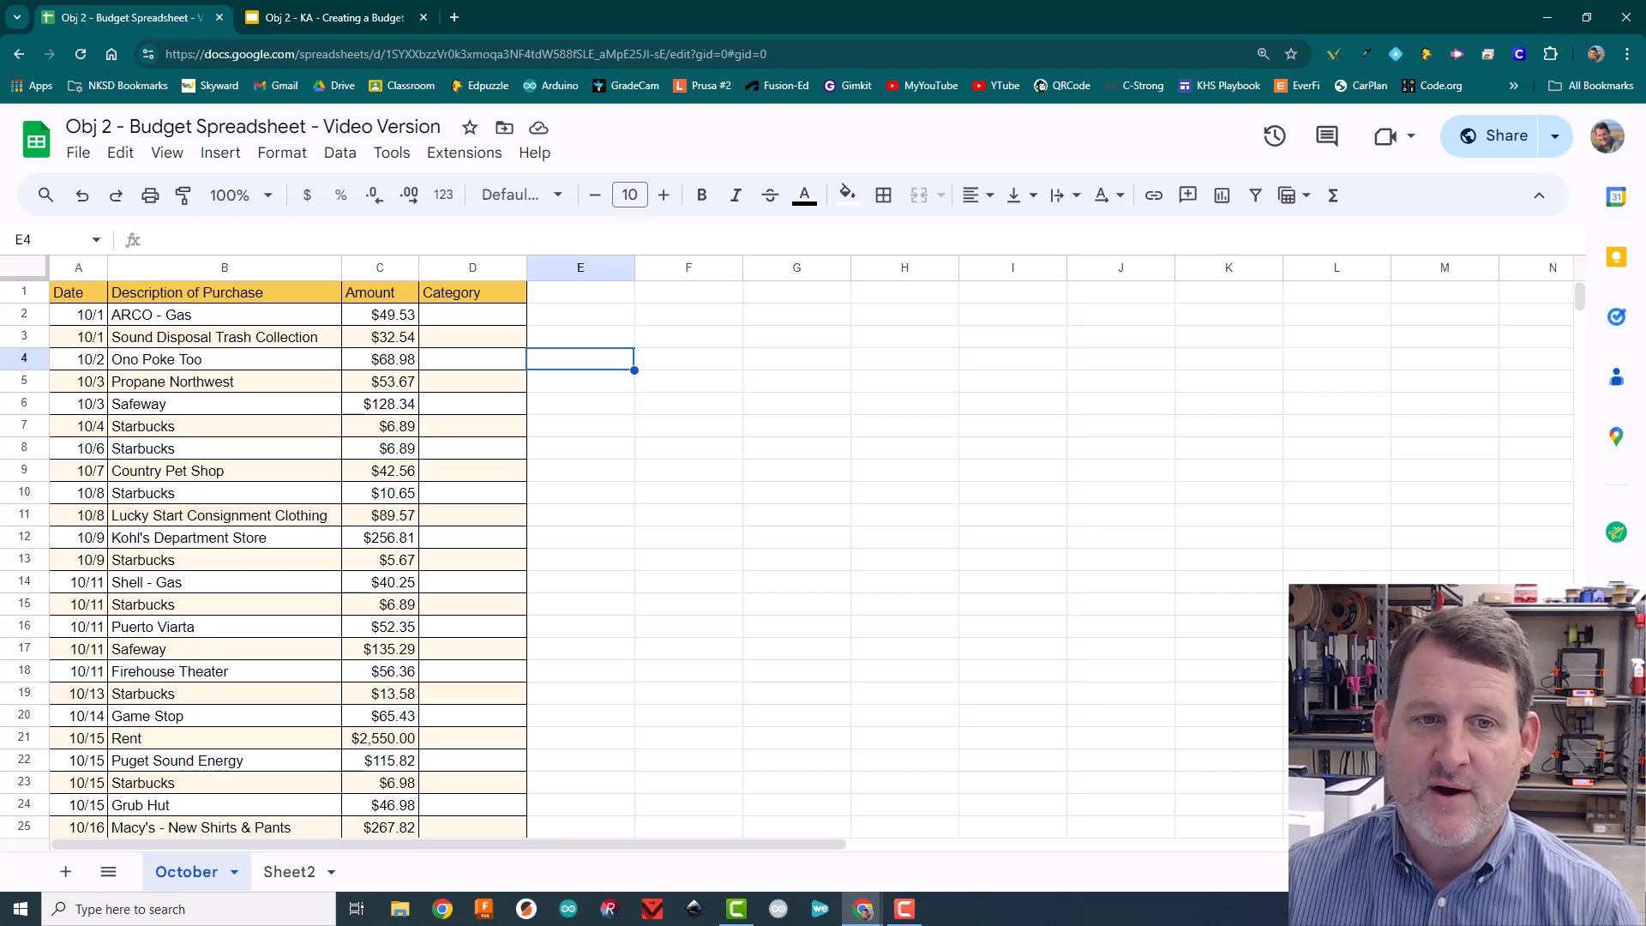
Check the row colors down the purchase table and make the total row cells B46:D46 bold
scroll(428, 557, "down", 10)
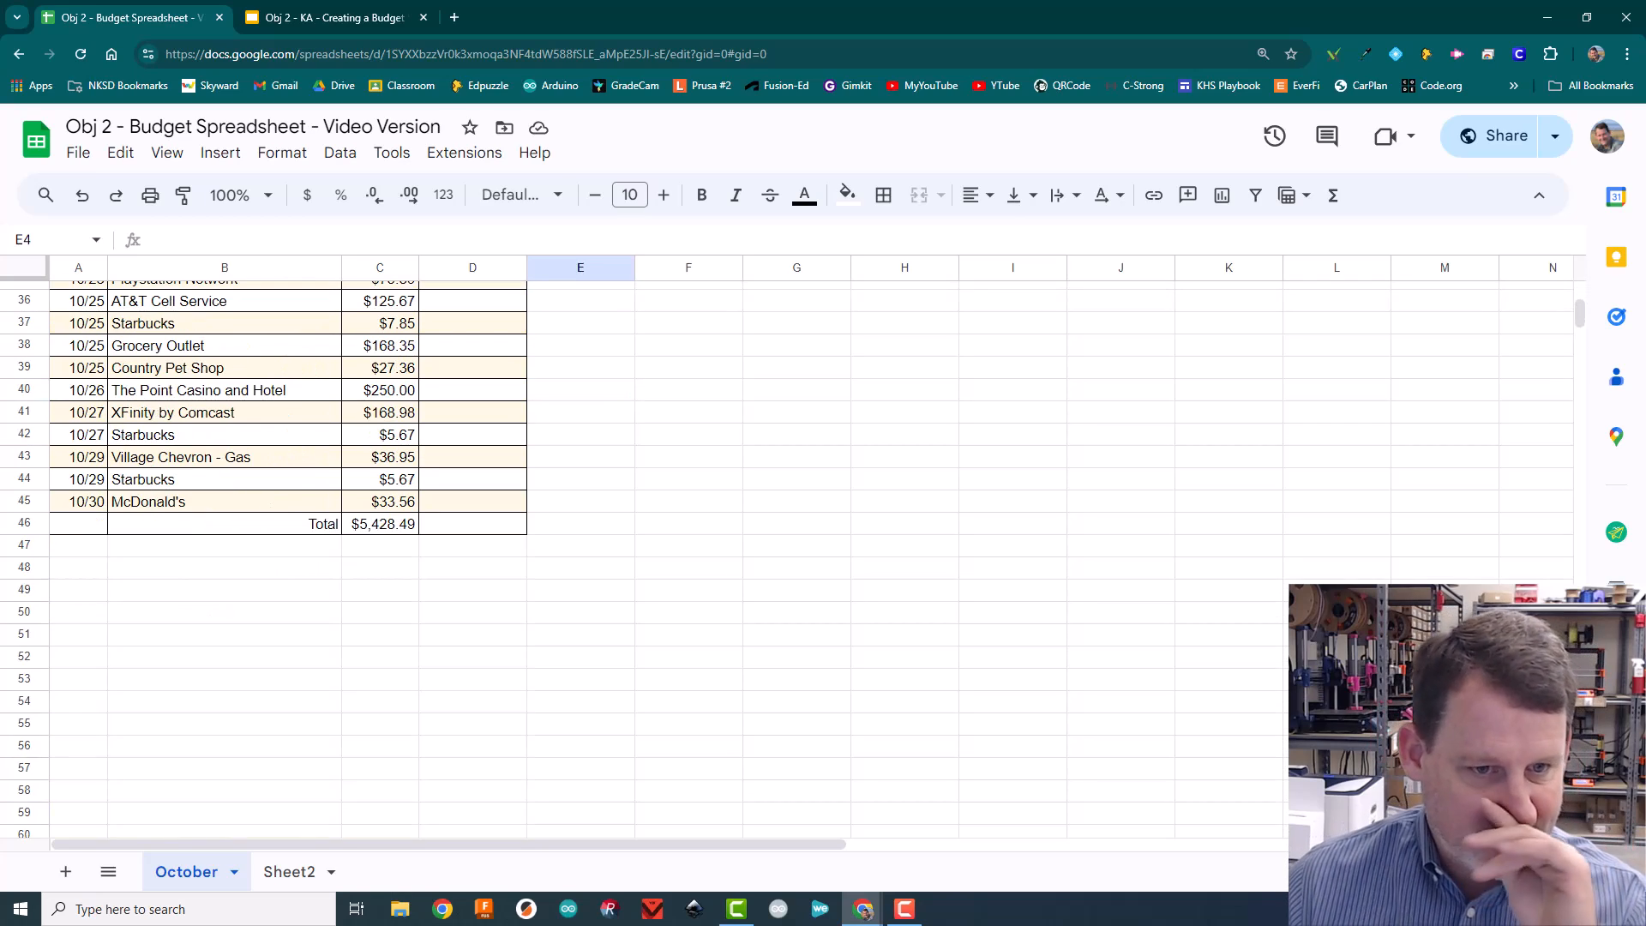
scroll(429, 557, "up", 2)
scroll(429, 557, "up", 9)
scroll(428, 558, "down", 12)
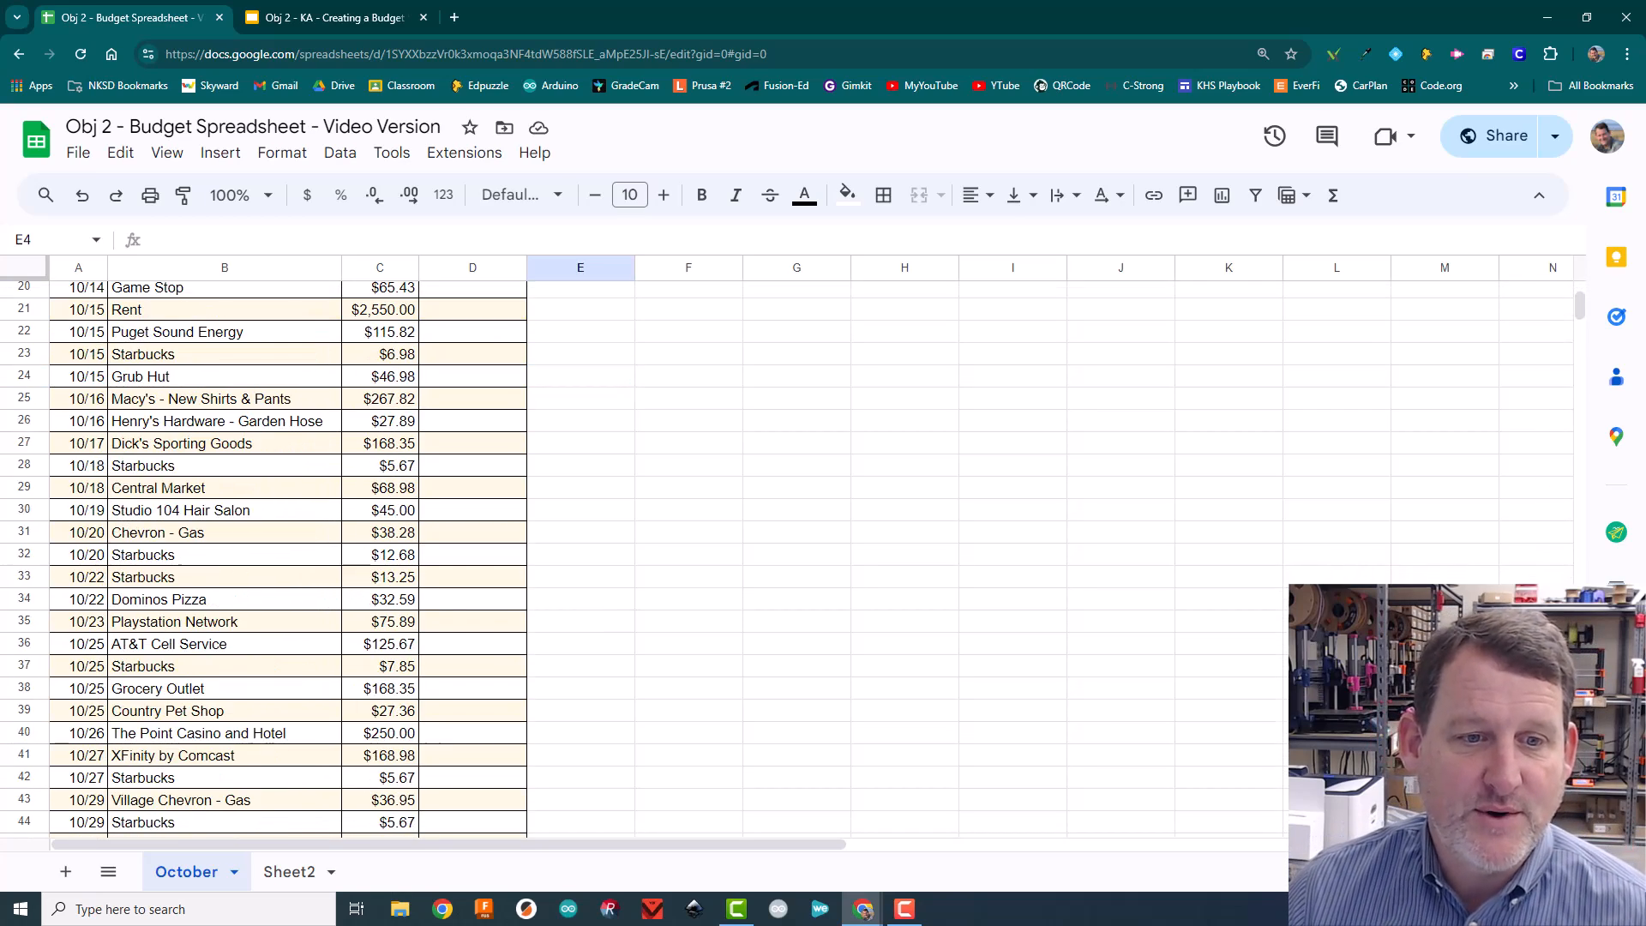
left_click_drag(257, 524, 473, 522)
key("ctrl+b")
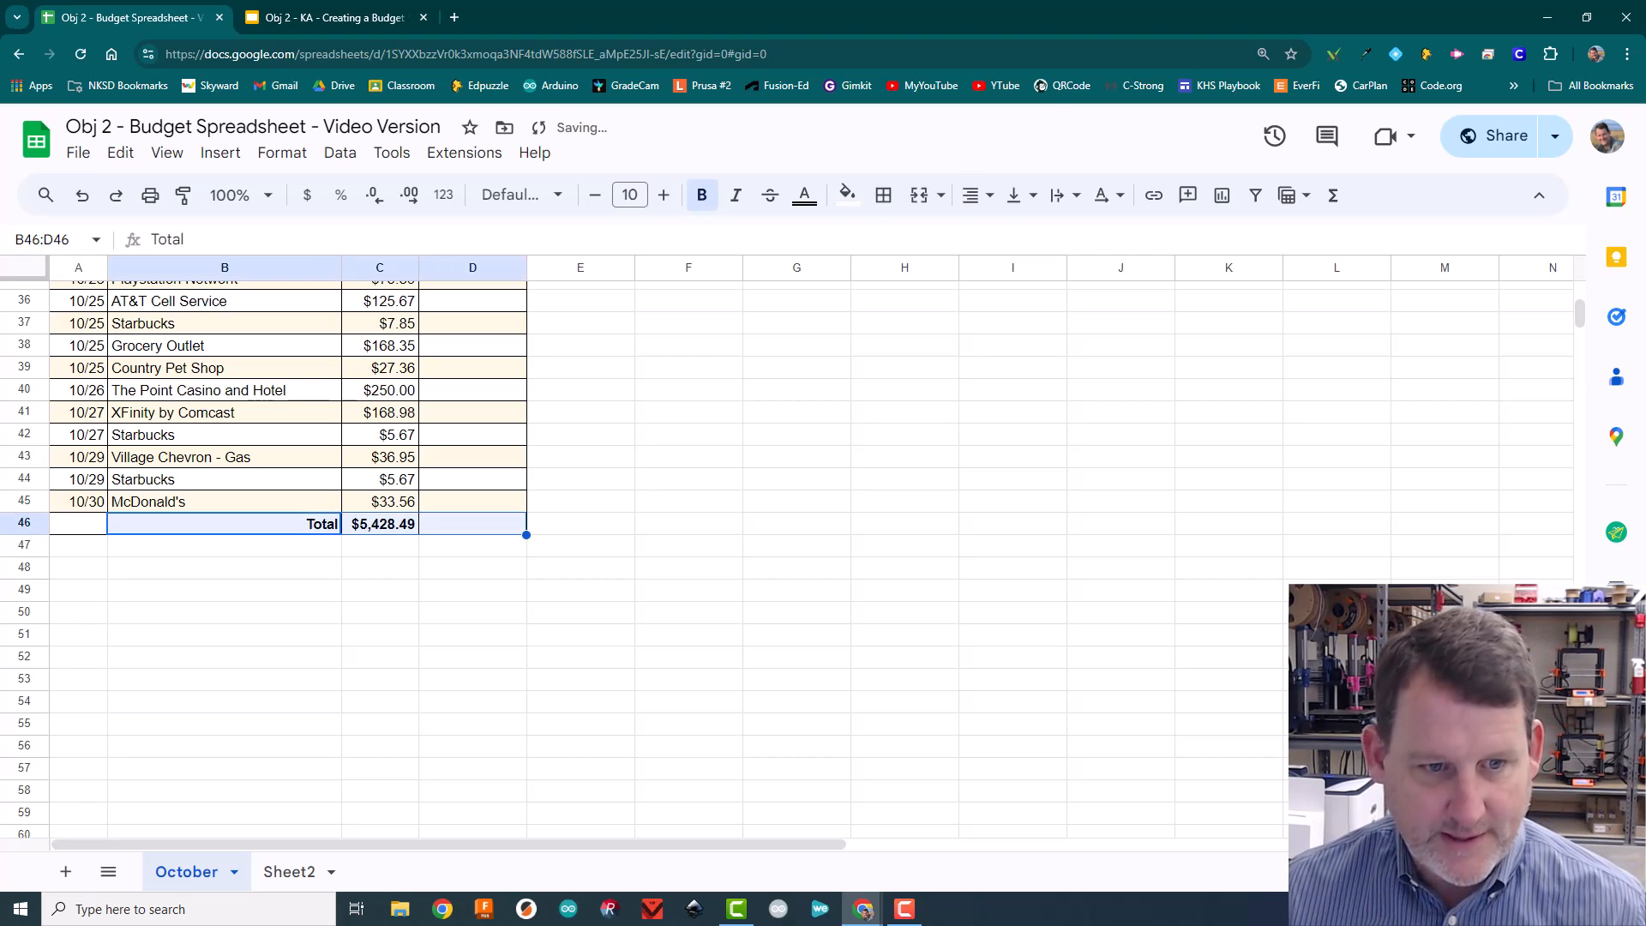
left_click(472, 524)
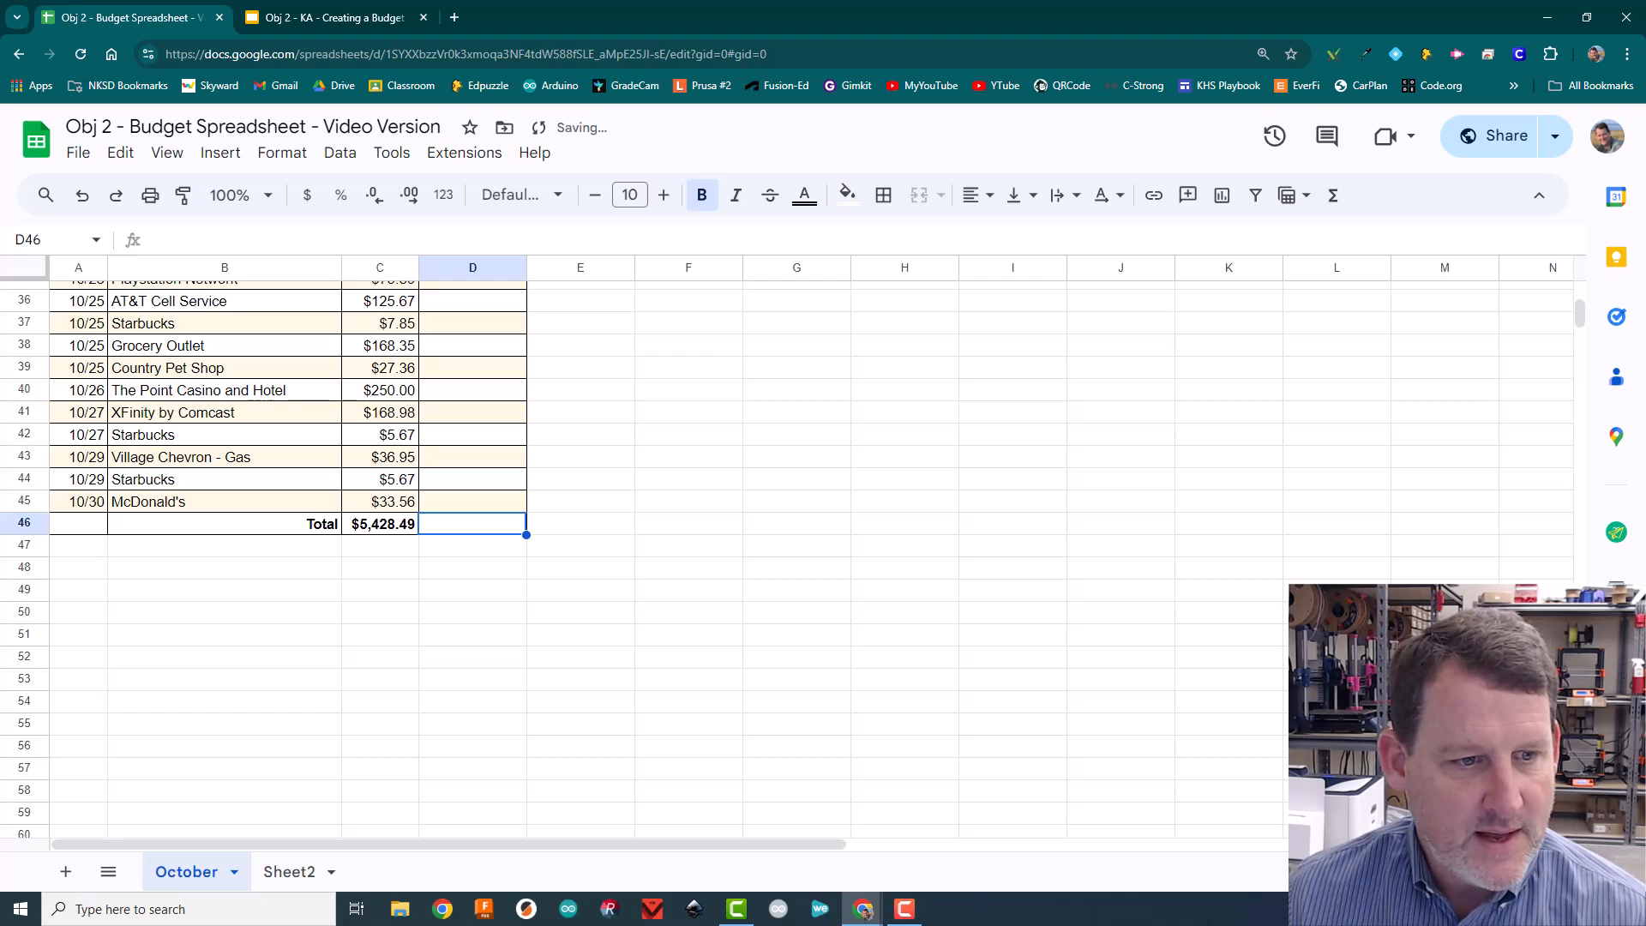
Merge the empty cell A46 with the Total label cell B46 in the total row
left_click(78, 524)
left_click_drag(78, 524, 172, 524)
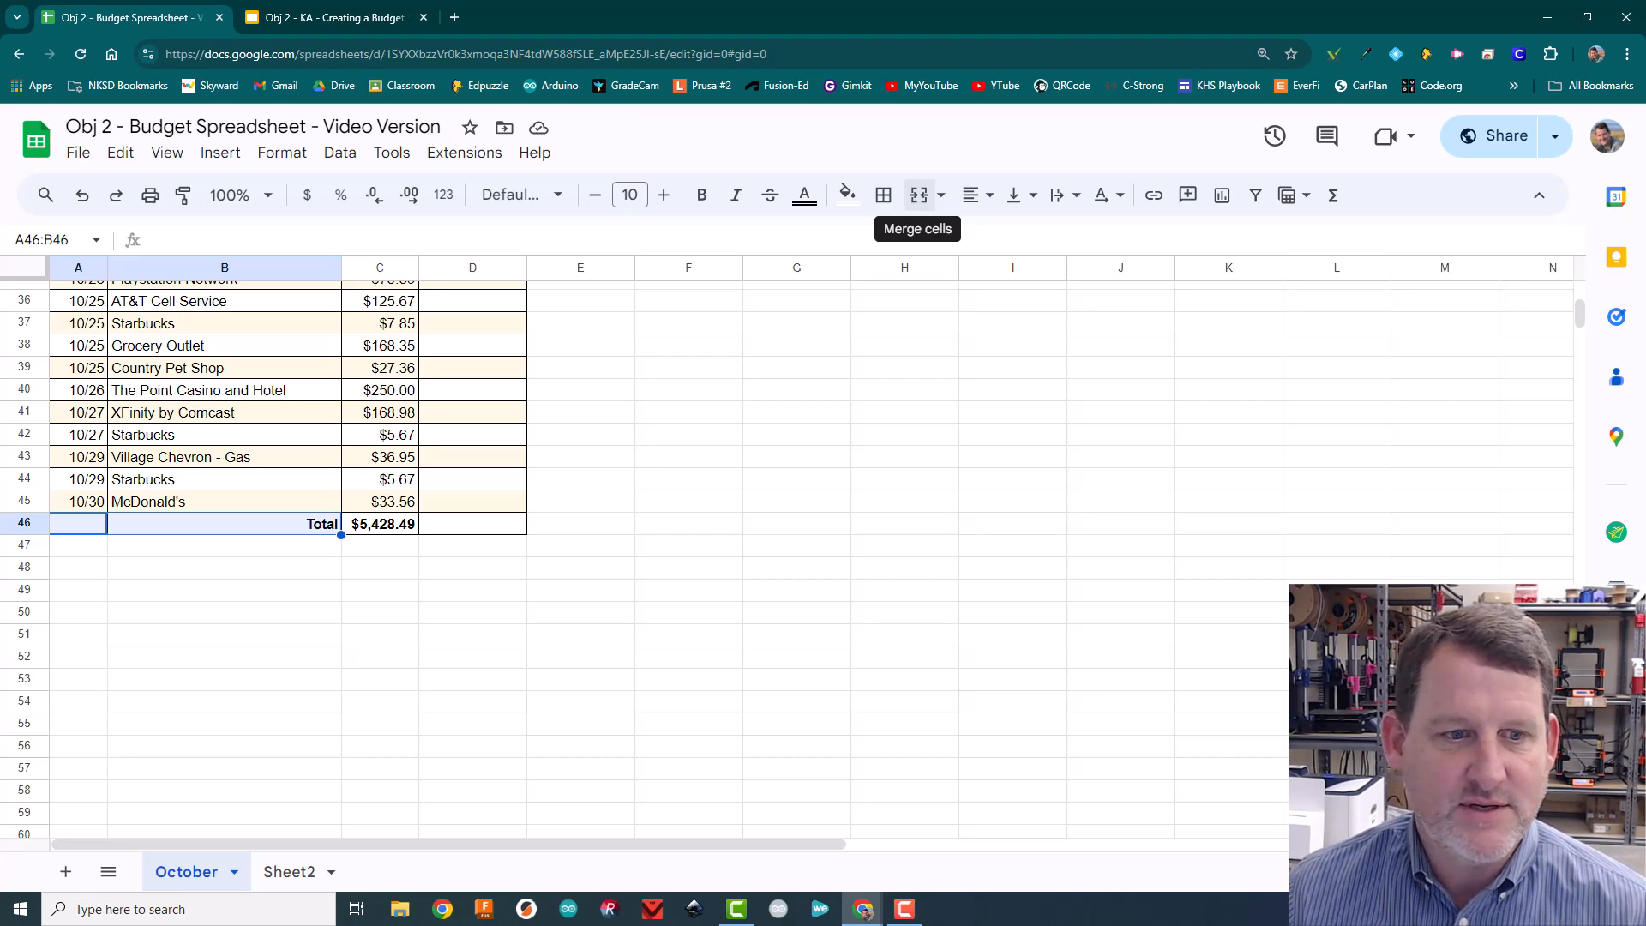
left_click(918, 194)
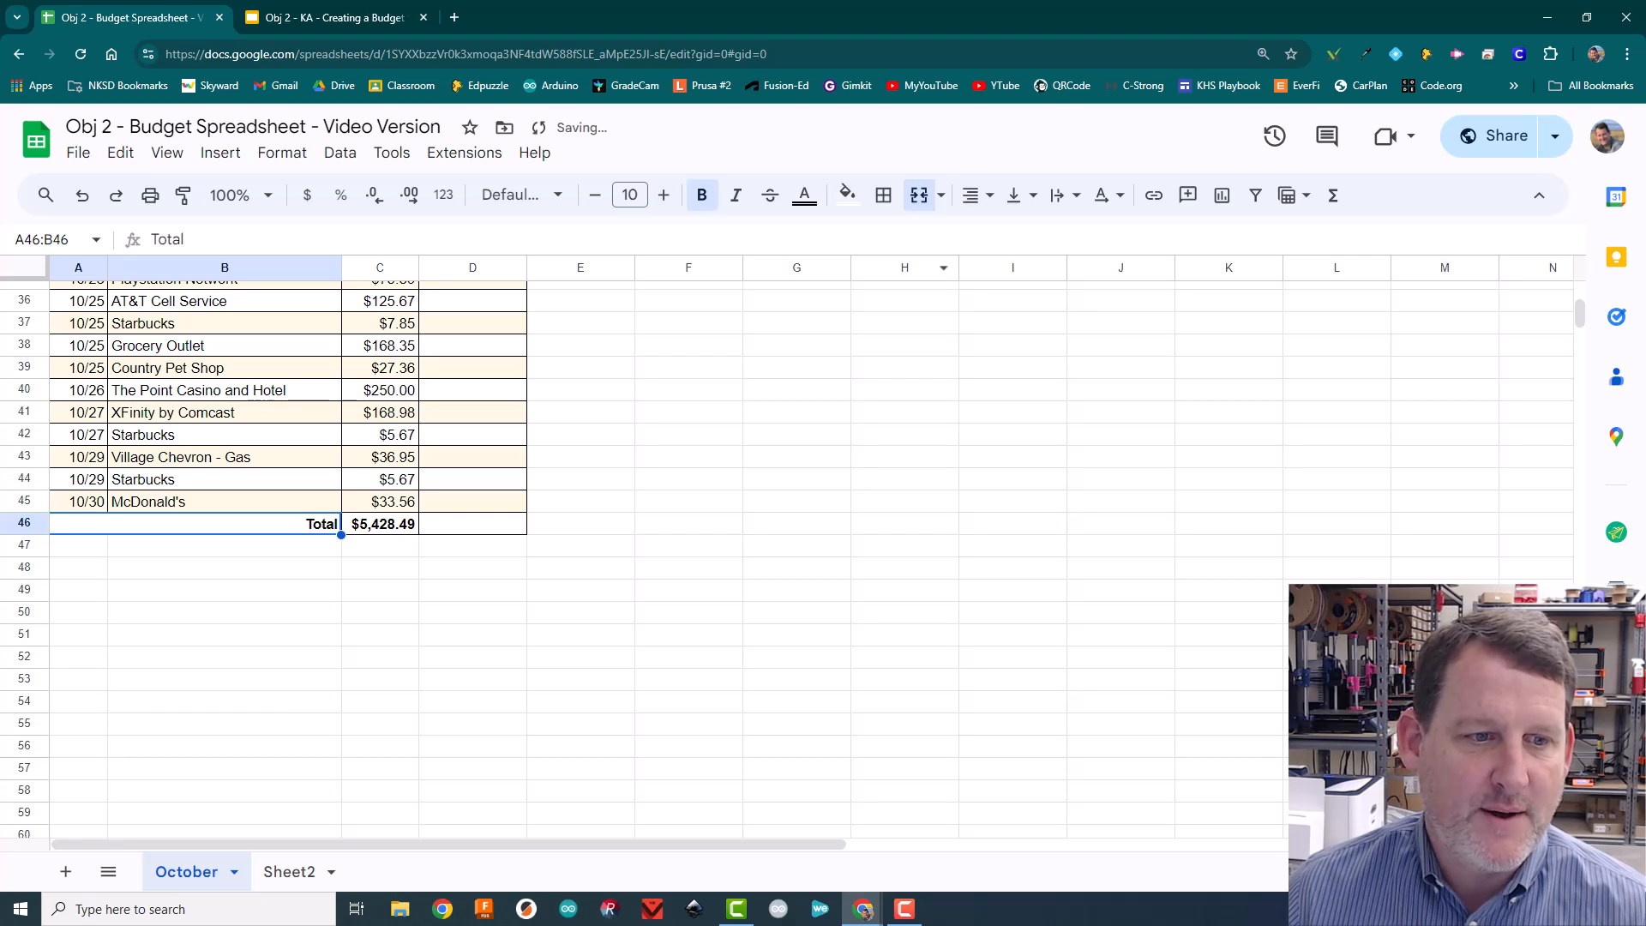
left_click(224, 546)
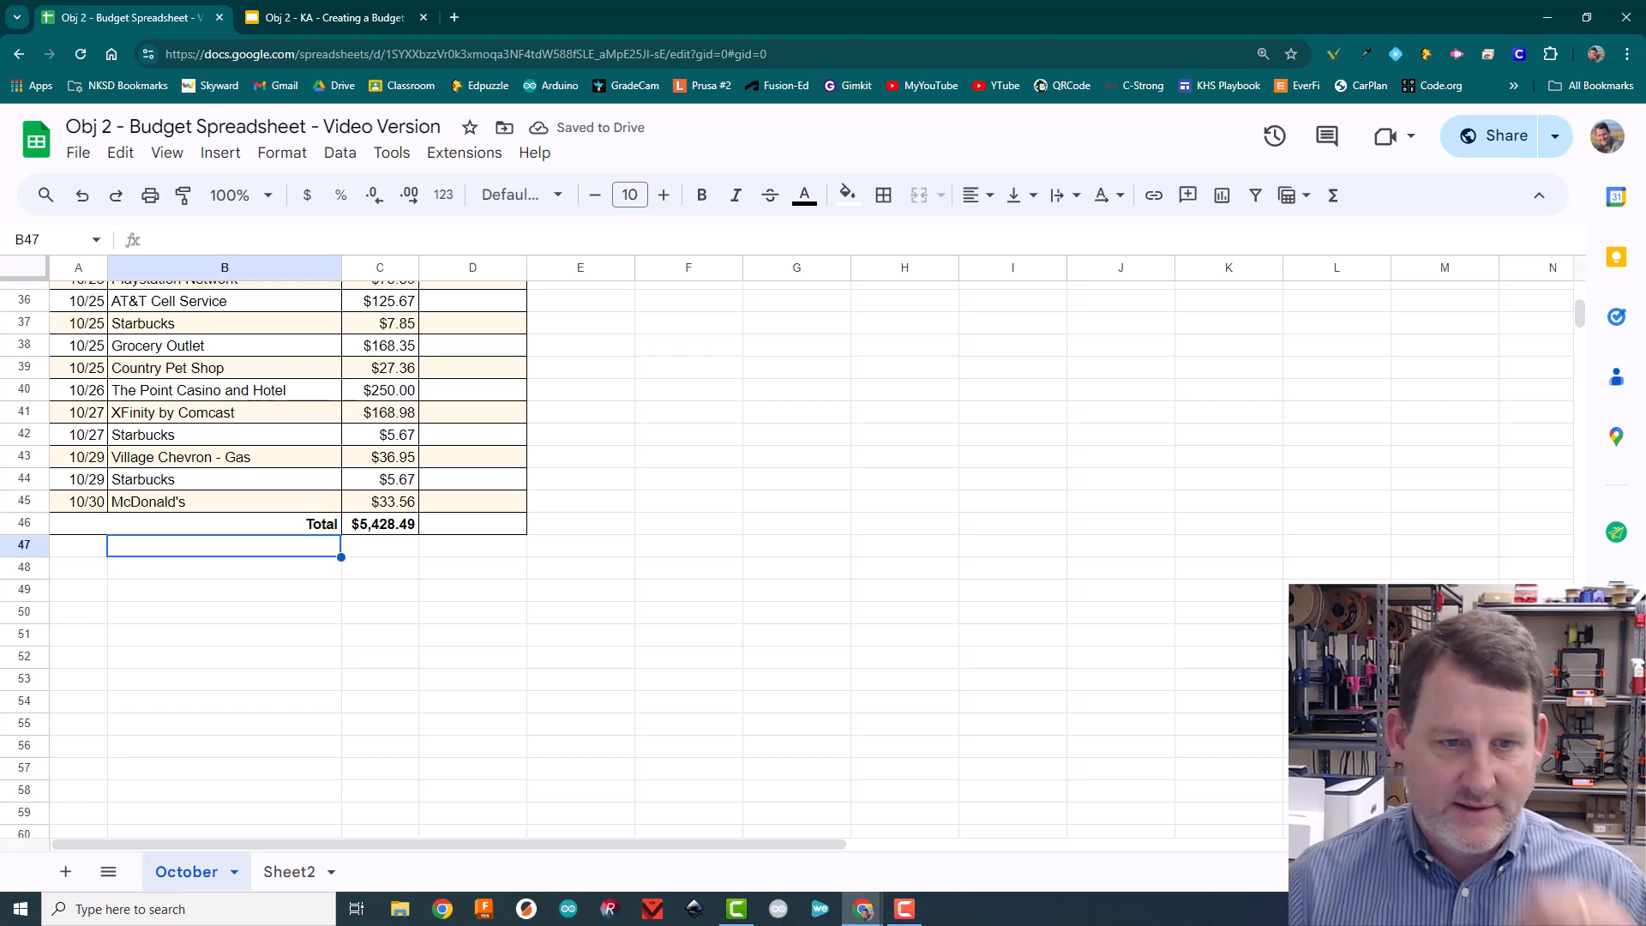
Make the header row cells A1:D1 bold
scroll(369, 557, "up", 10)
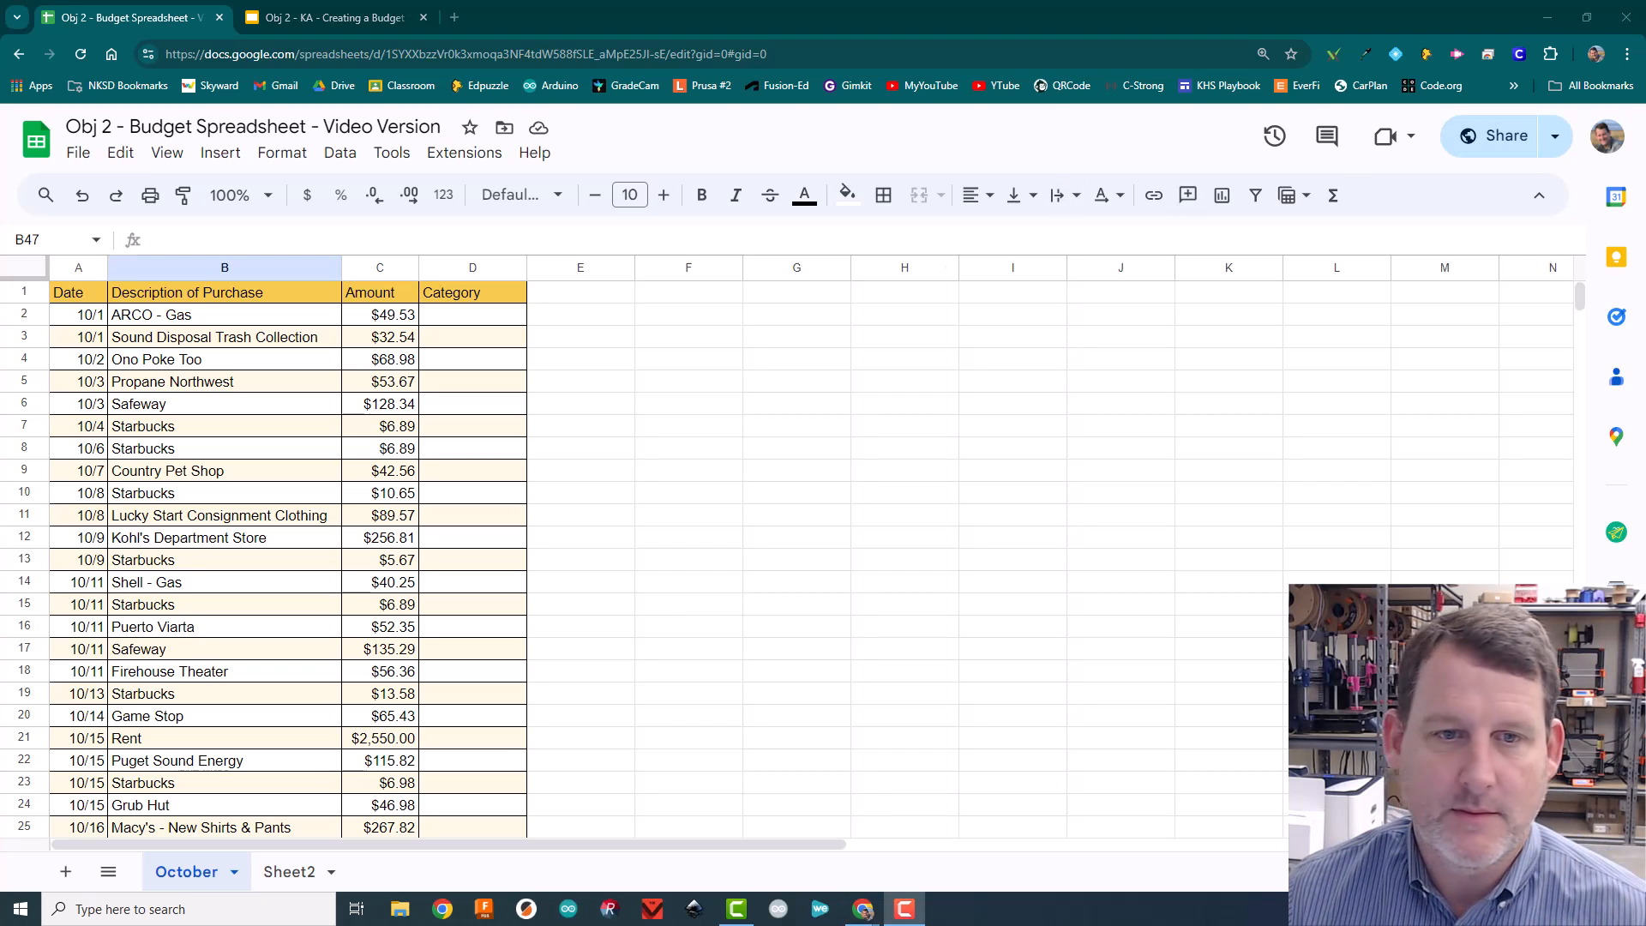
left_click_drag(78, 292, 472, 292)
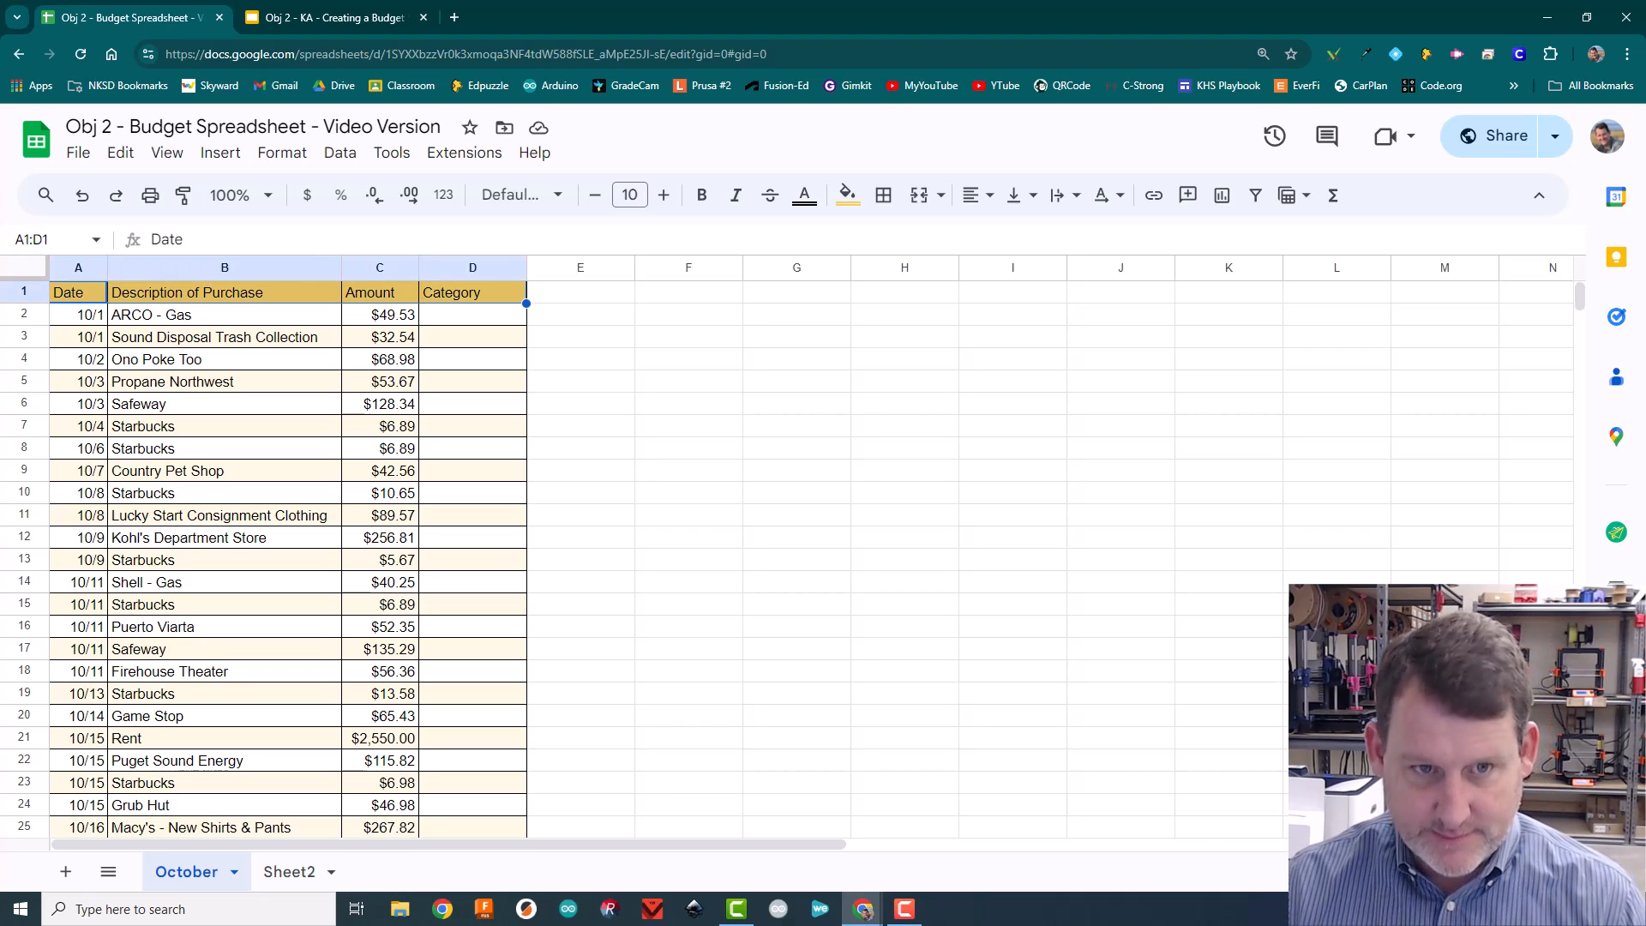
key("ctrl+b")
left_click(472, 315)
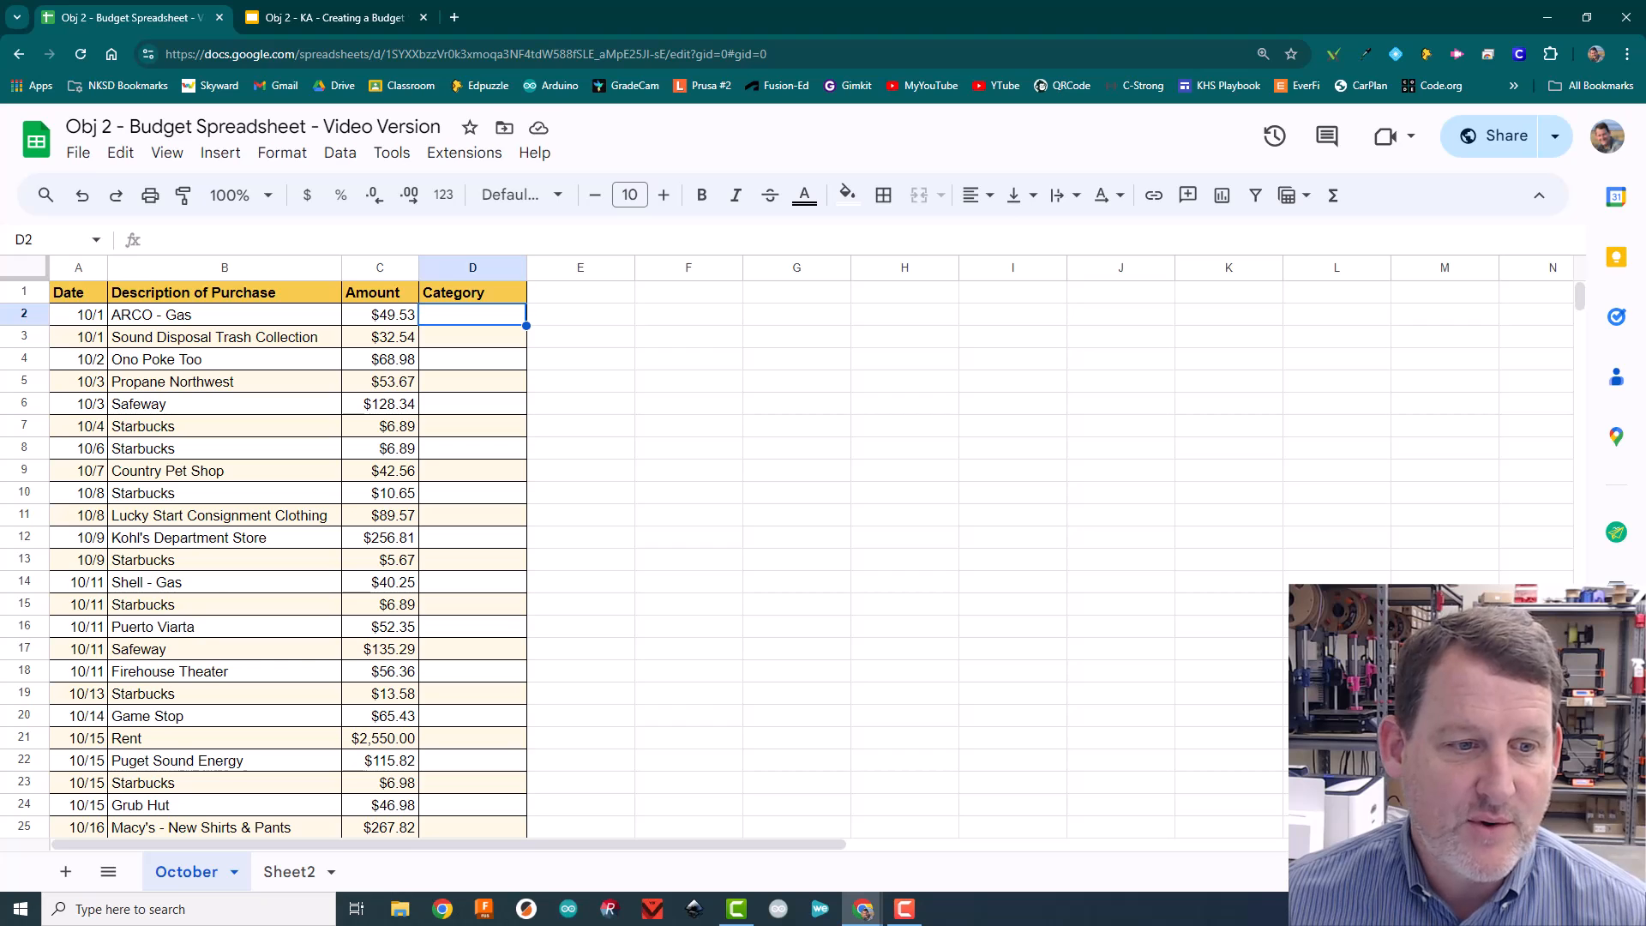
Enter "Grocereis" as the category for the 10/3 Safeway purchase in D6
scroll(343, 558, "down", 2)
scroll(343, 557, "up", 2)
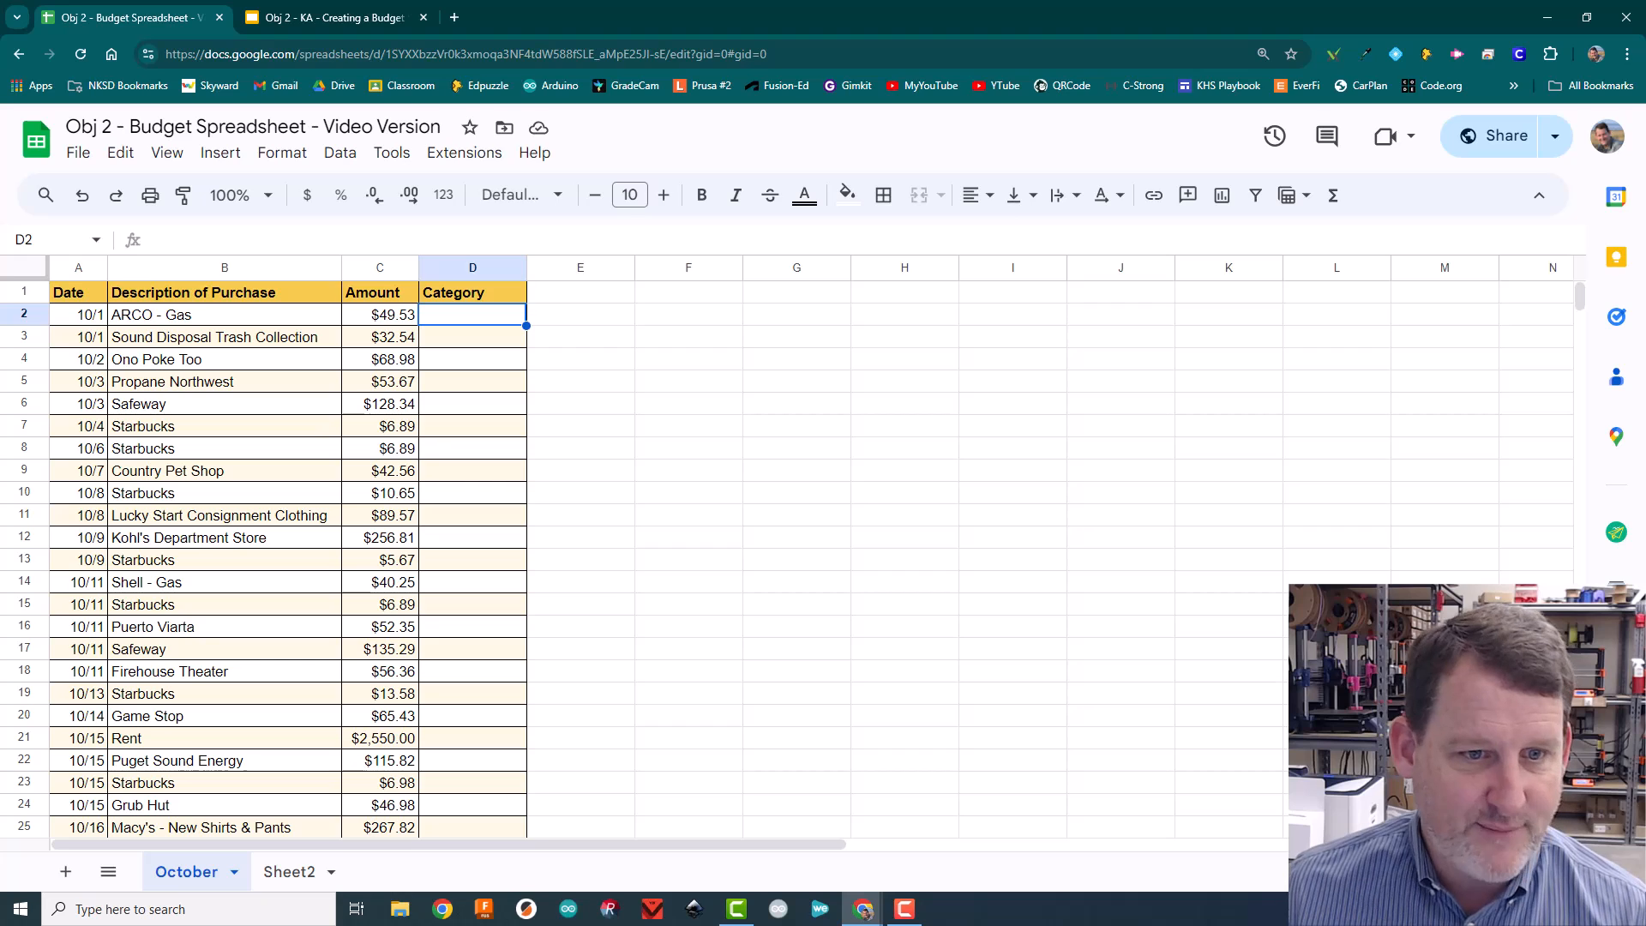
left_click(473, 404)
type("Gra")
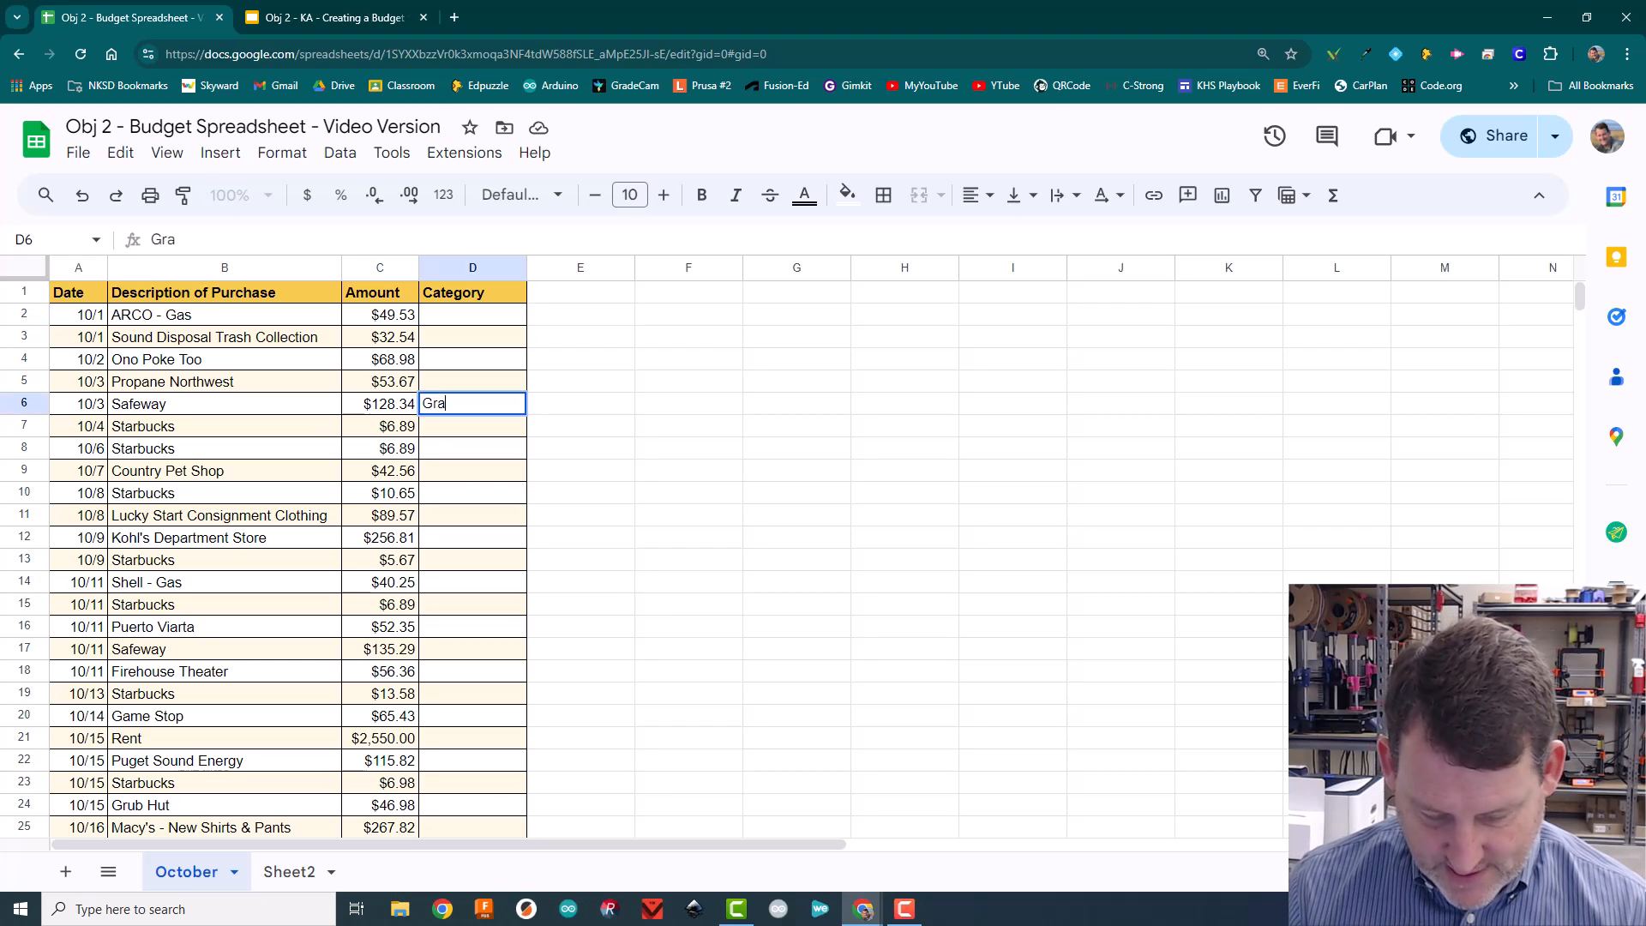
type("ocereis")
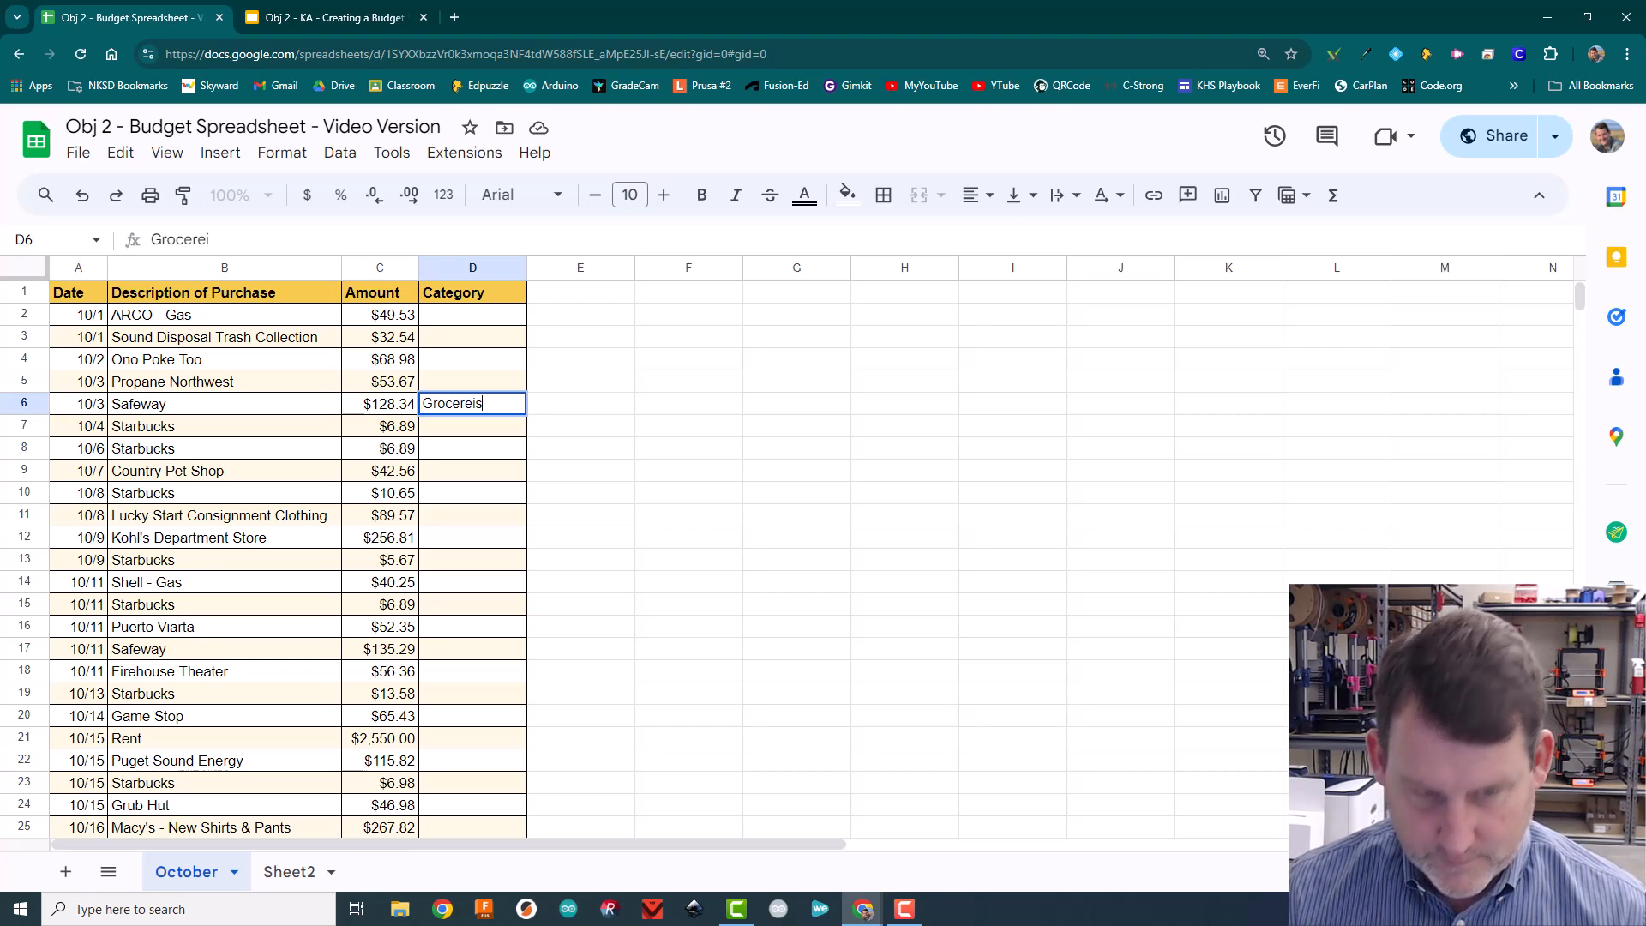
key("Return")
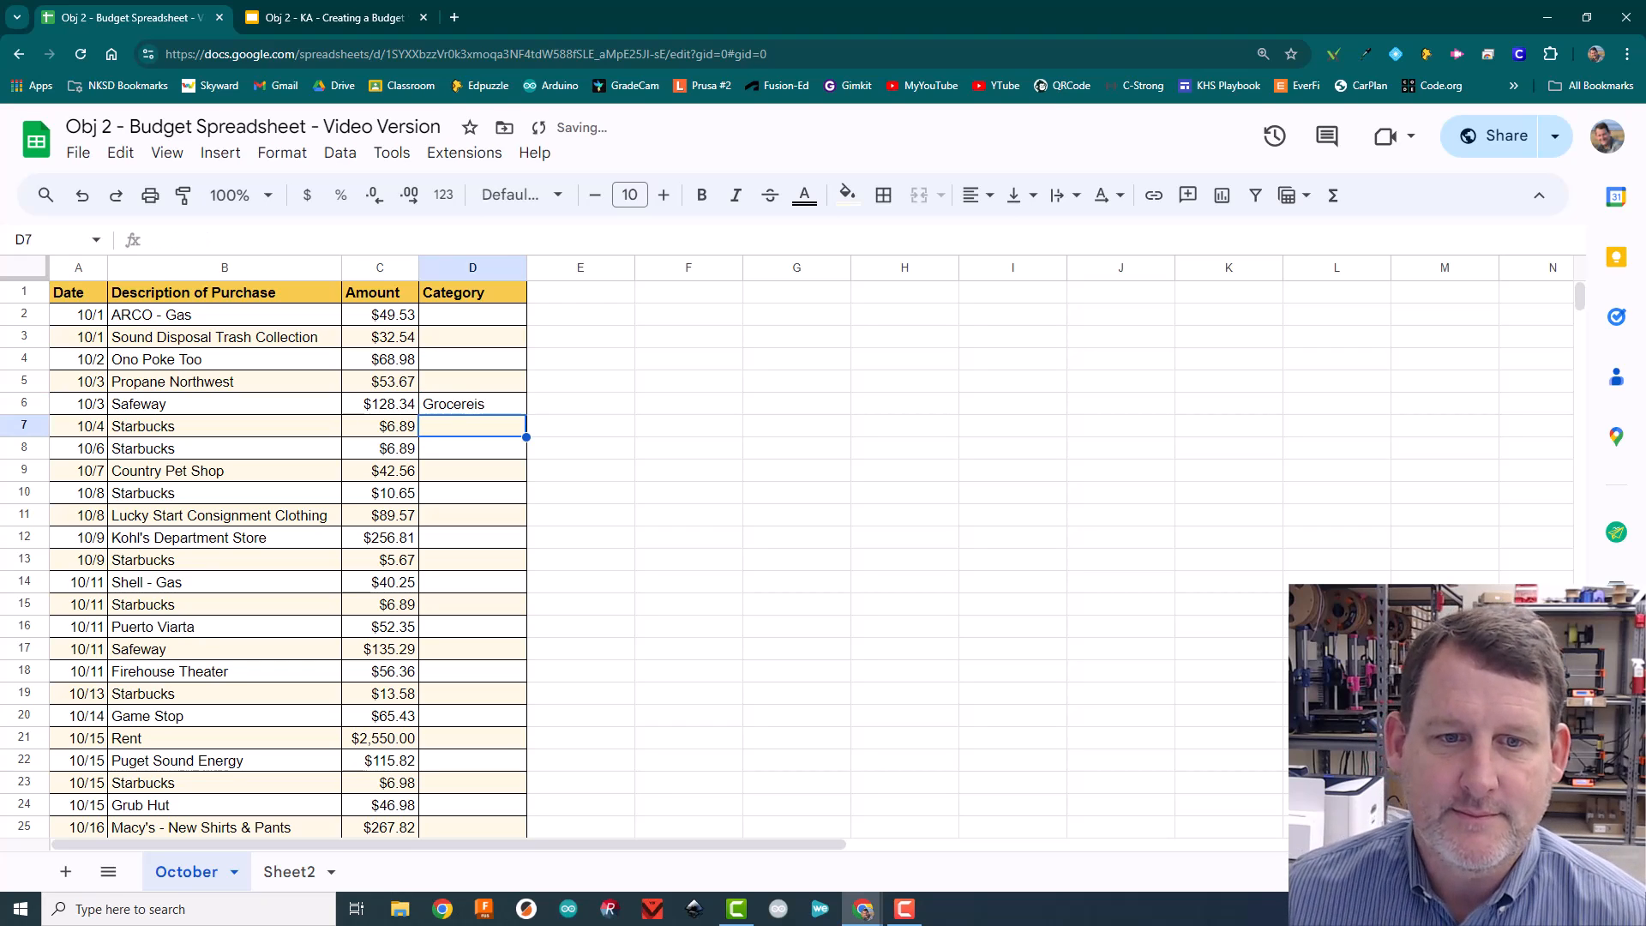
key("Right")
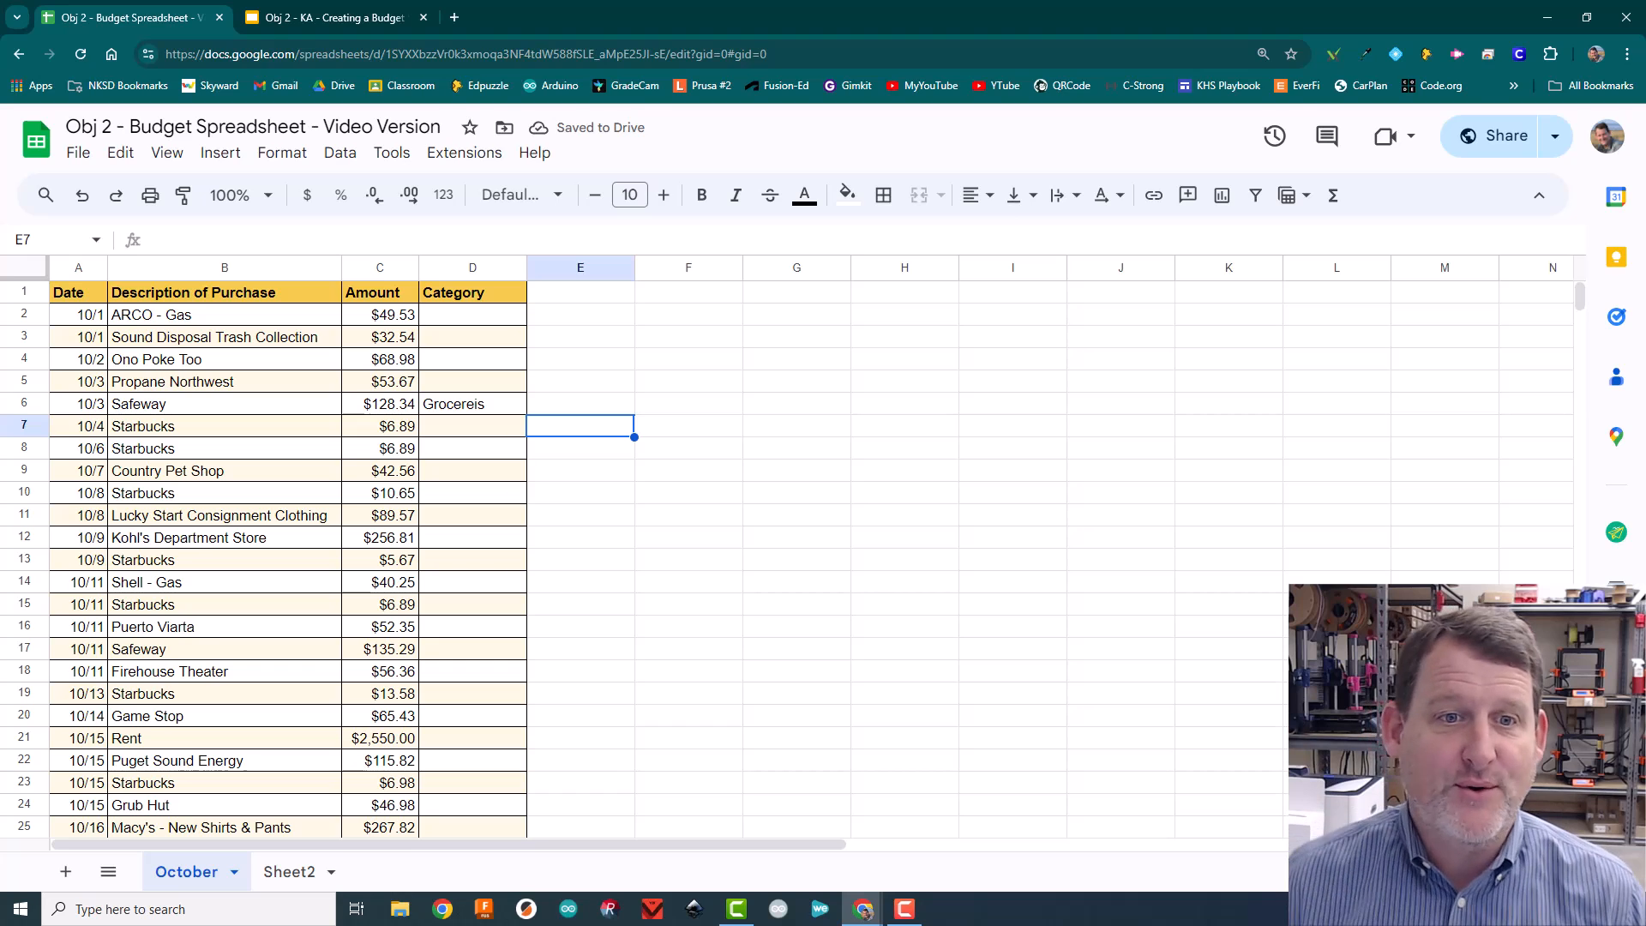